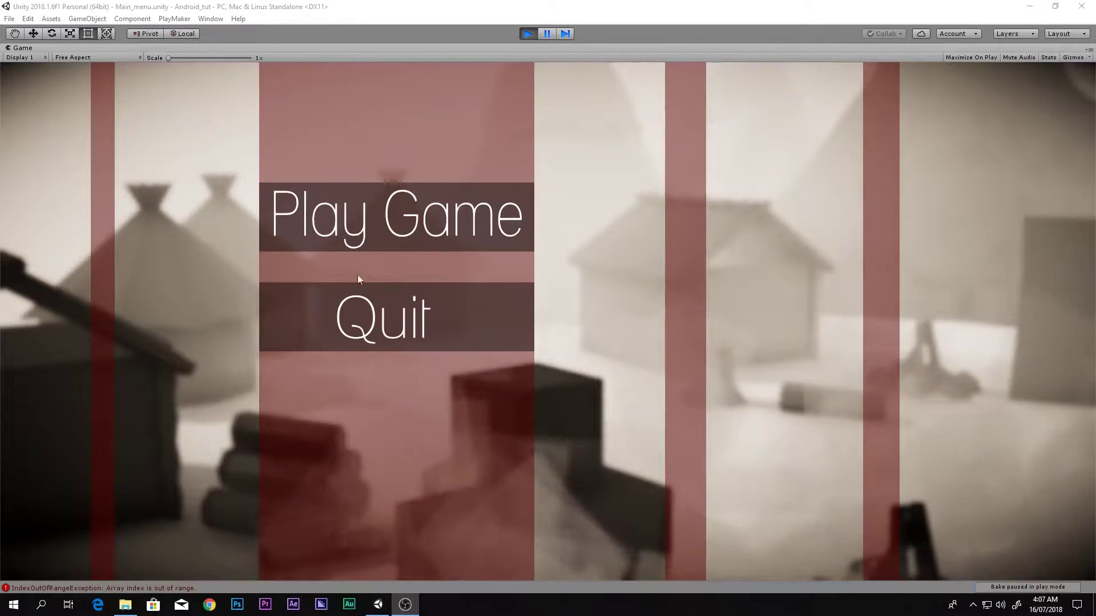
Step: Start Level 1 from the running main menu and try the pause menu's Resume, Restart and Back options
{"action": "left_click", "coordinate": [312, 220]}
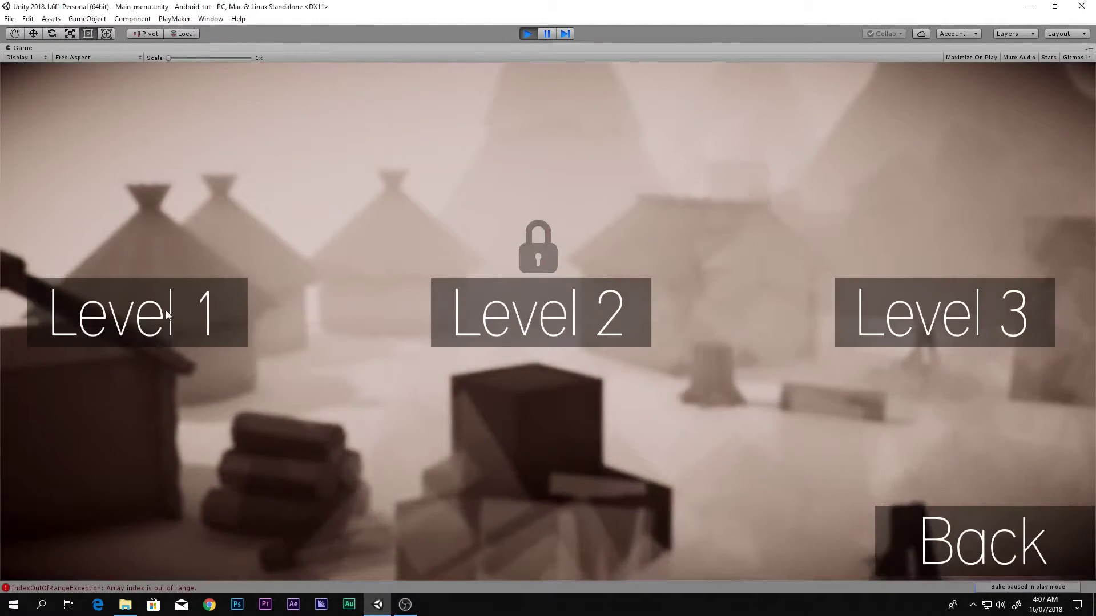
{"action": "left_click", "coordinate": [190, 334]}
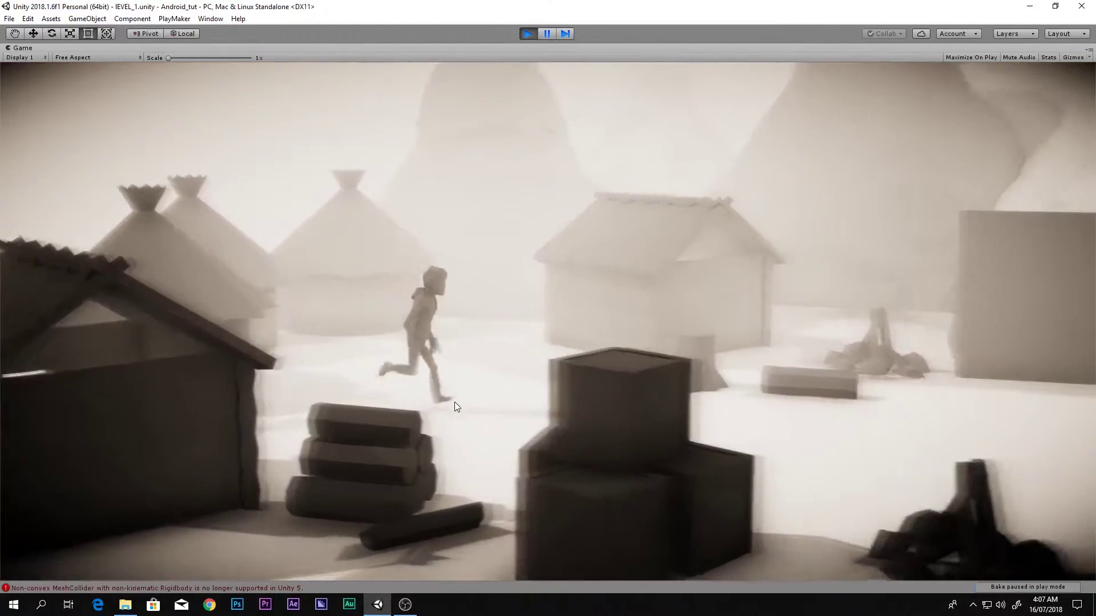
{"action": "key", "text": "Escape"}
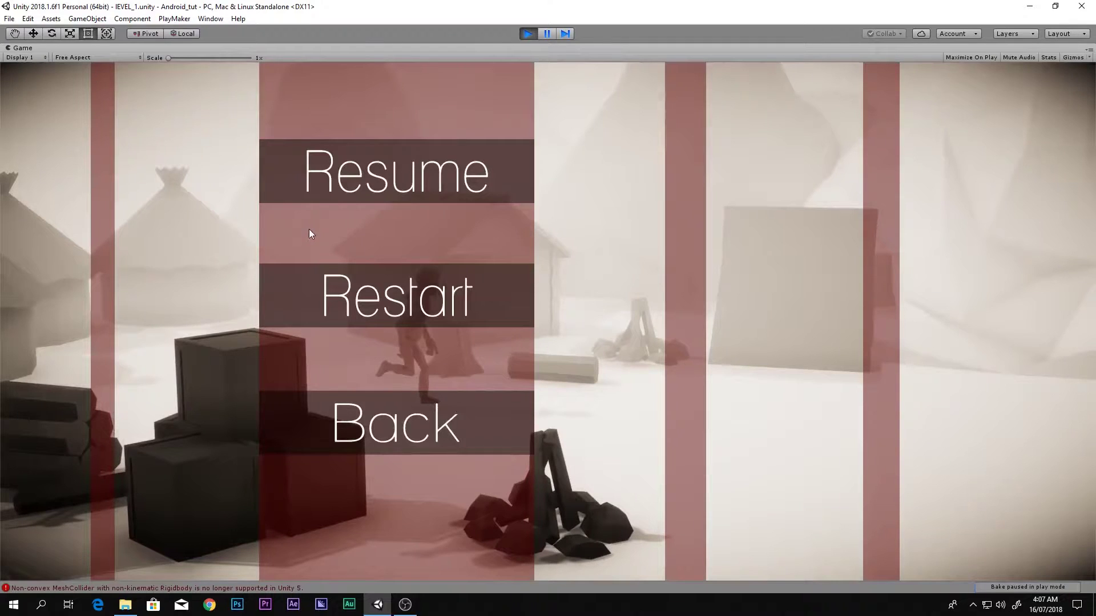
{"action": "left_click", "coordinate": [354, 166]}
{"action": "key", "text": "Escape"}
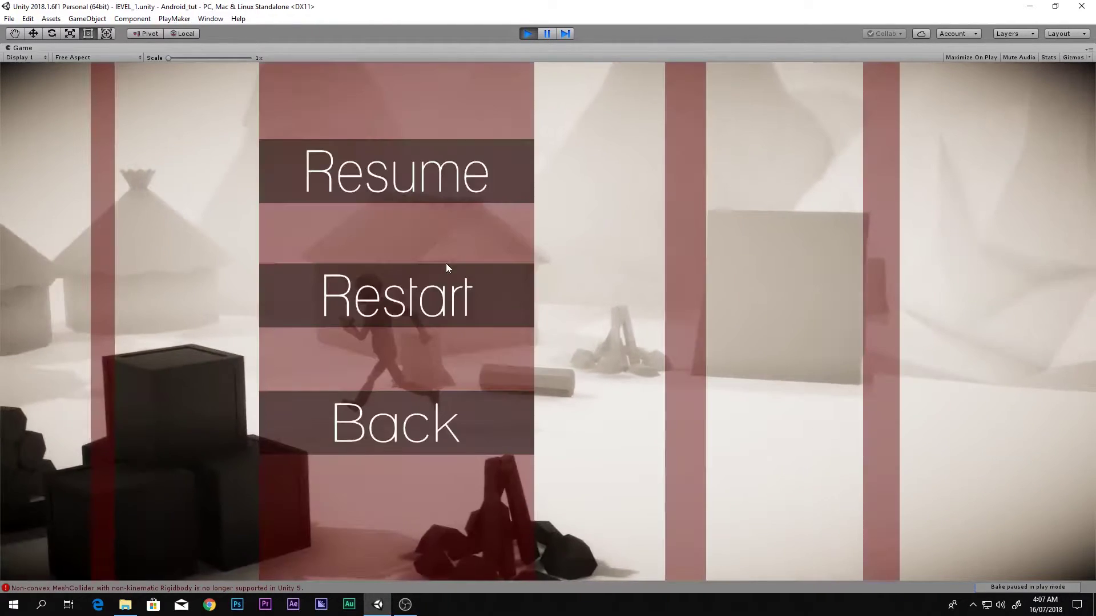
{"action": "left_click", "coordinate": [422, 288]}
{"action": "key", "text": "Escape"}
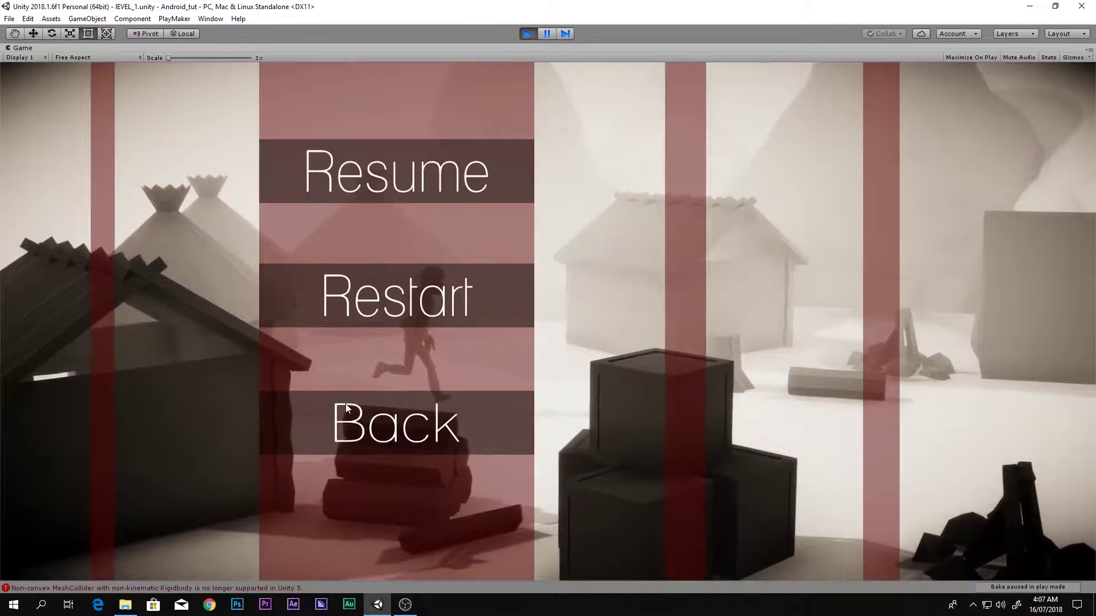
{"action": "left_click", "coordinate": [347, 409]}
Step: Replay Level 1 from the main menu and stop play mode
{"action": "left_click", "coordinate": [354, 213]}
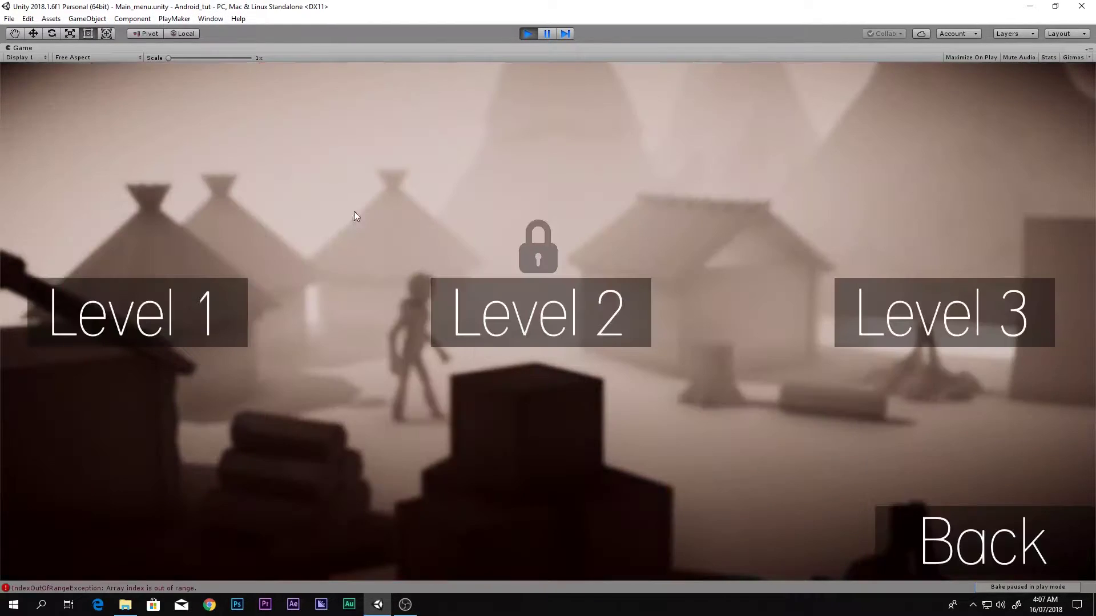
{"action": "left_click", "coordinate": [220, 306]}
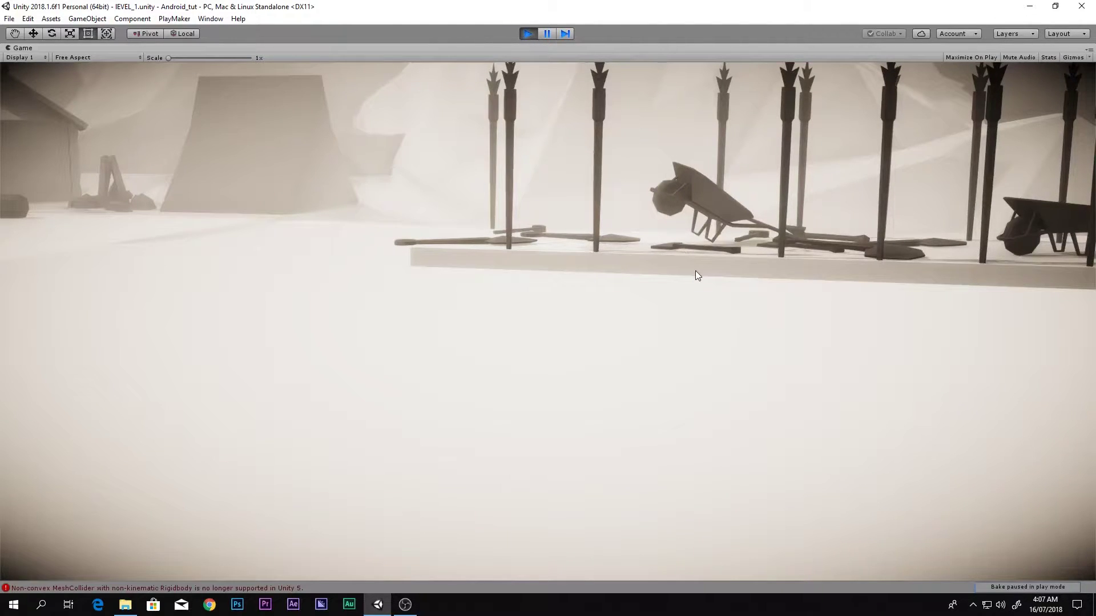
{"action": "left_click", "coordinate": [465, 285]}
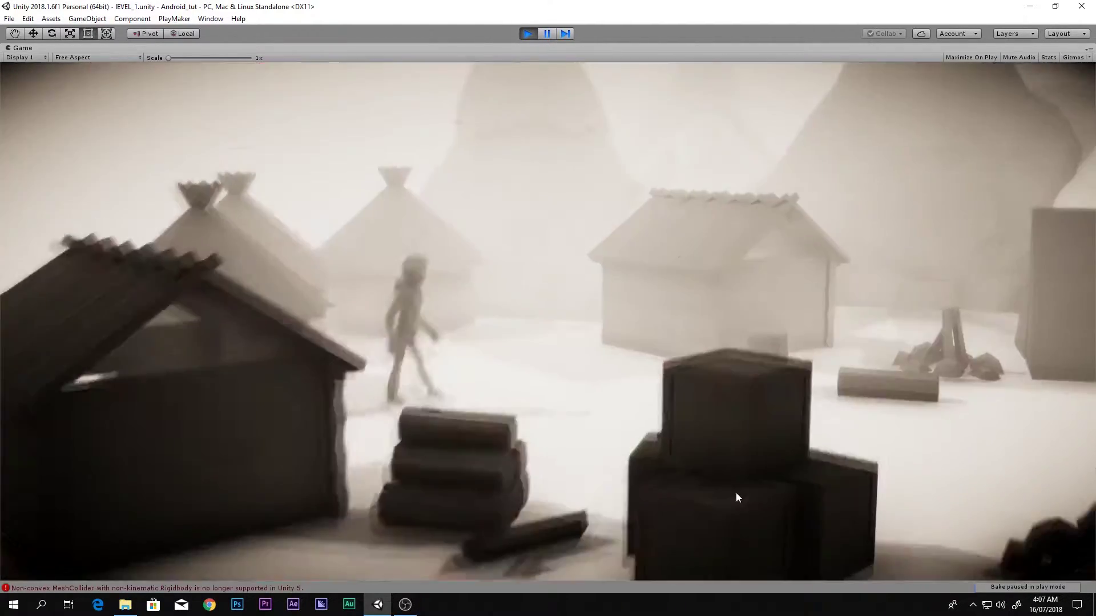
{"action": "left_click", "coordinate": [529, 34]}
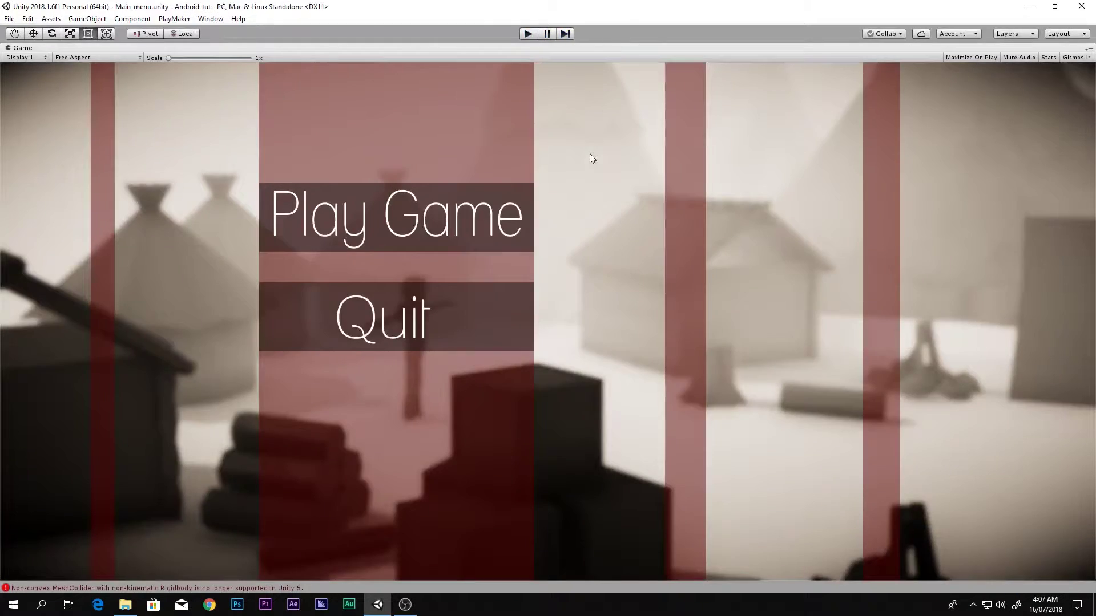
Step: Open the lEVEL_1 scene and show the active Pause menu canvas head-on in the Scene view
{"action": "double_click", "coordinate": [511, 504]}
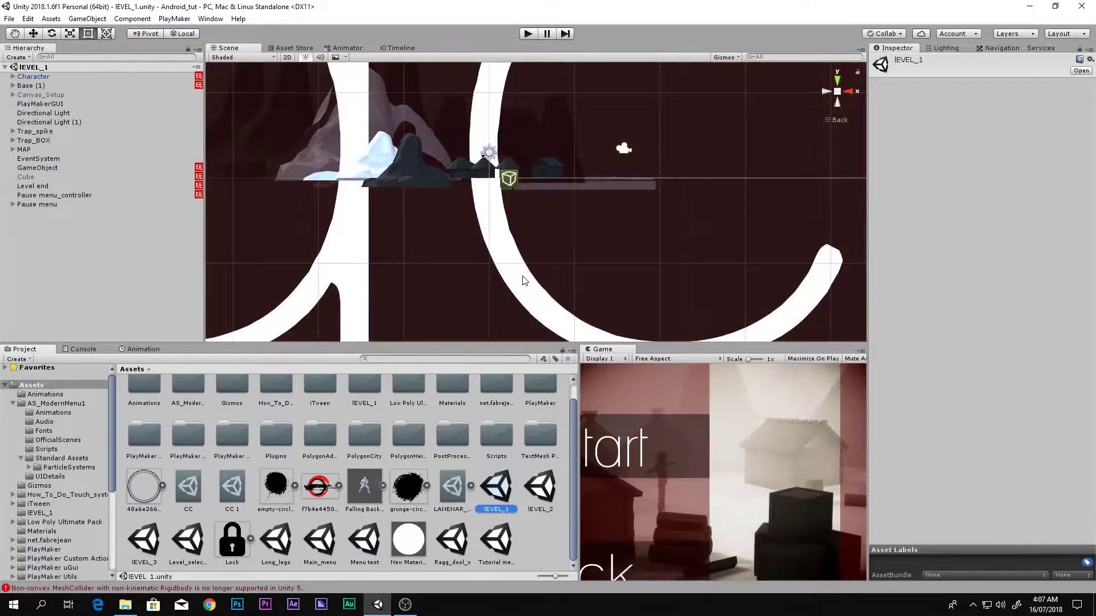
{"action": "left_click", "coordinate": [75, 205]}
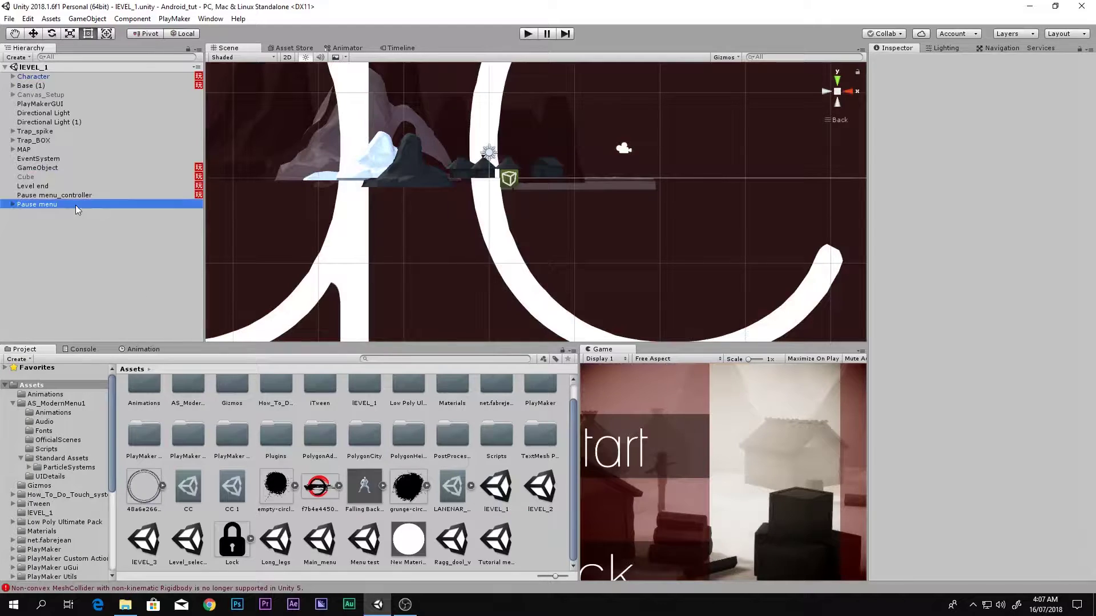
{"action": "left_click", "coordinate": [897, 61]}
{"action": "left_click_drag", "start_coordinate": [656, 172], "coordinate": [680, 247], "text": "alt"}
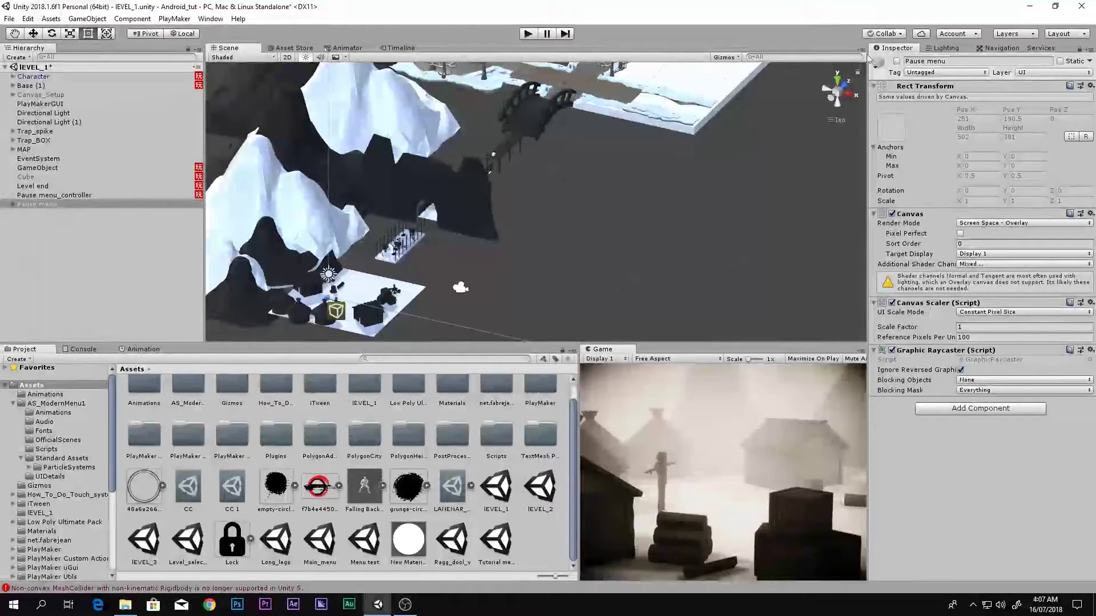
{"action": "left_click", "coordinate": [835, 77]}
{"action": "left_click_drag", "start_coordinate": [806, 152], "coordinate": [383, 16], "text": "alt"}
{"action": "right_click_drag", "start_coordinate": [383, 15], "coordinate": [359, 23], "text": "alt"}
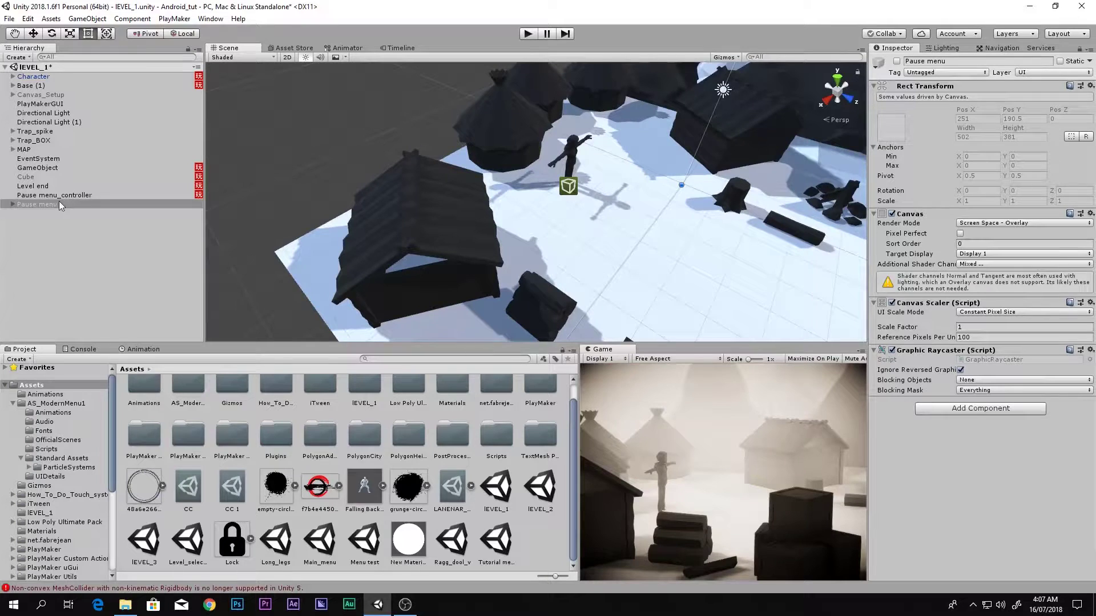
{"action": "left_click", "coordinate": [897, 60]}
{"action": "key", "text": "f"}
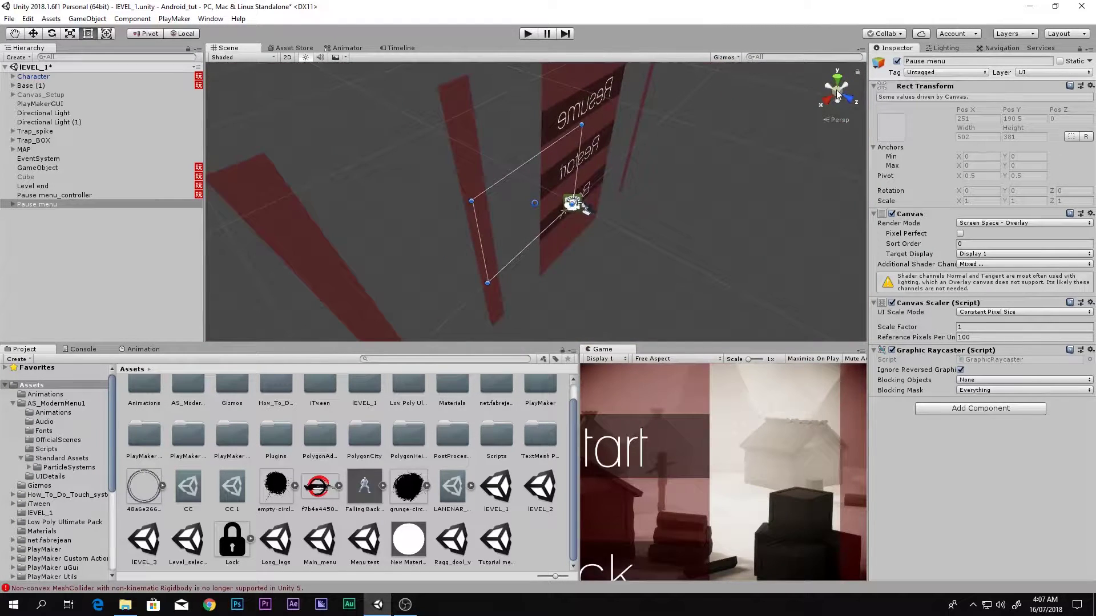
{"action": "left_click", "coordinate": [828, 92]}
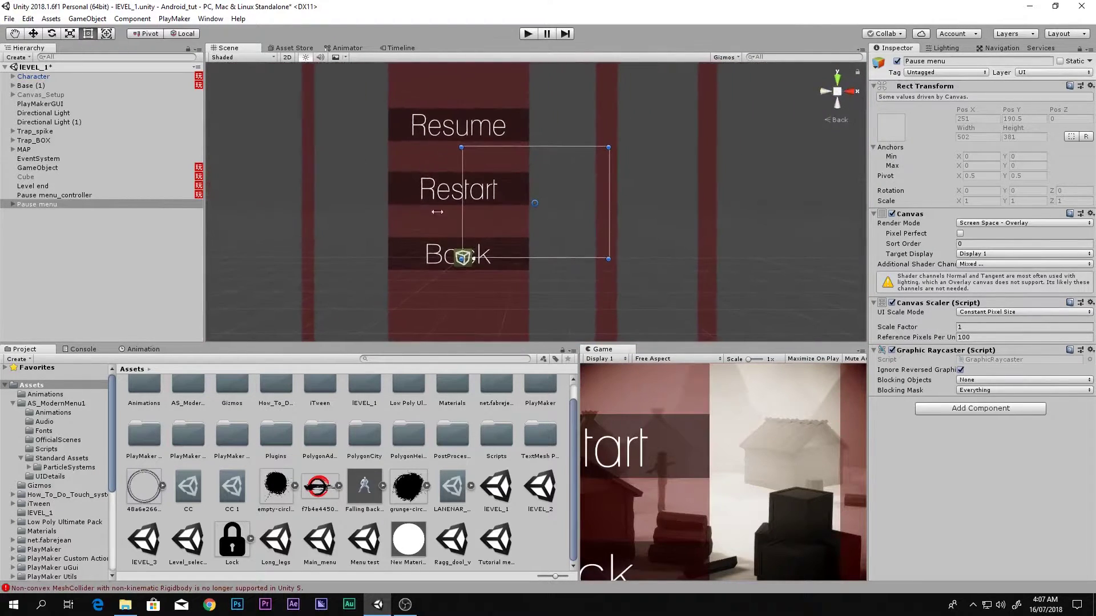
Step: Duplicate the Pause menu canvas and deactivate the original
{"action": "left_click", "coordinate": [44, 210]}
{"action": "left_click", "coordinate": [45, 203]}
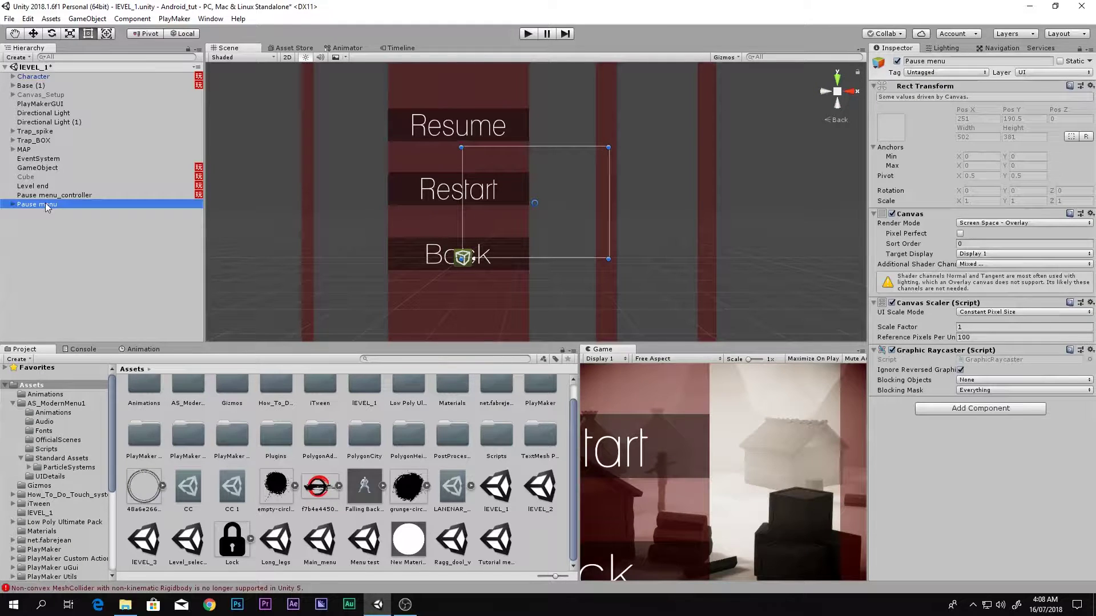
{"action": "key", "text": "ctrl+d"}
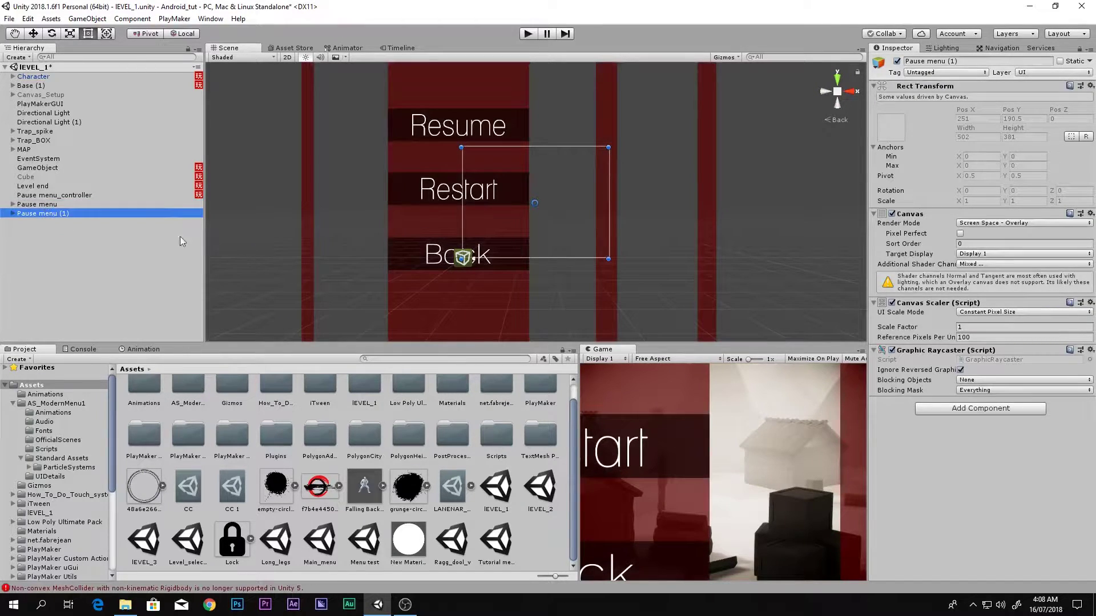
{"action": "left_click", "coordinate": [30, 205]}
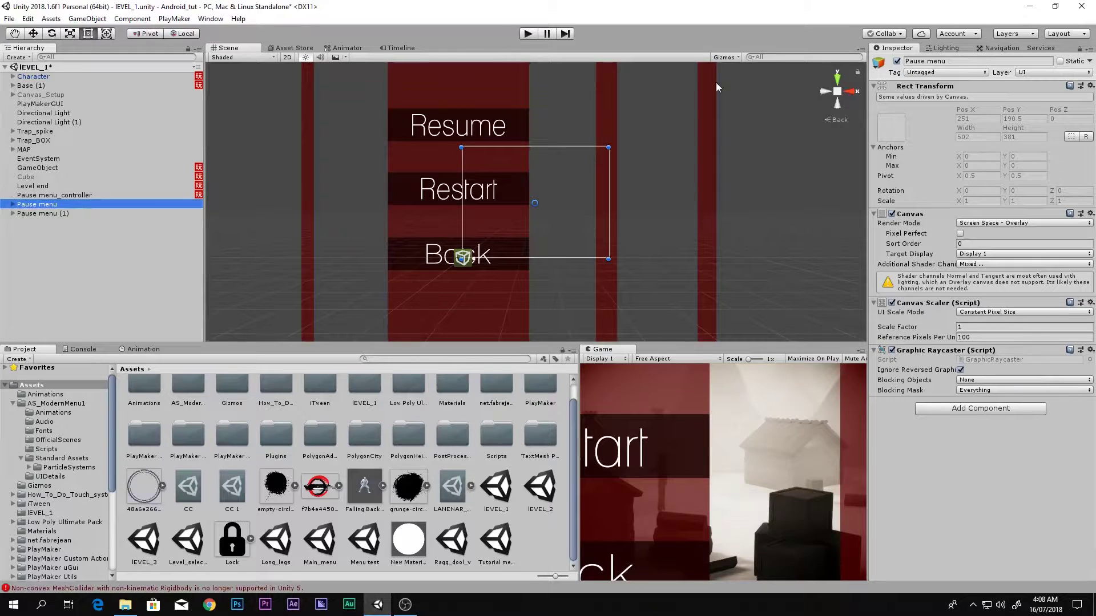
{"action": "left_click", "coordinate": [897, 61]}
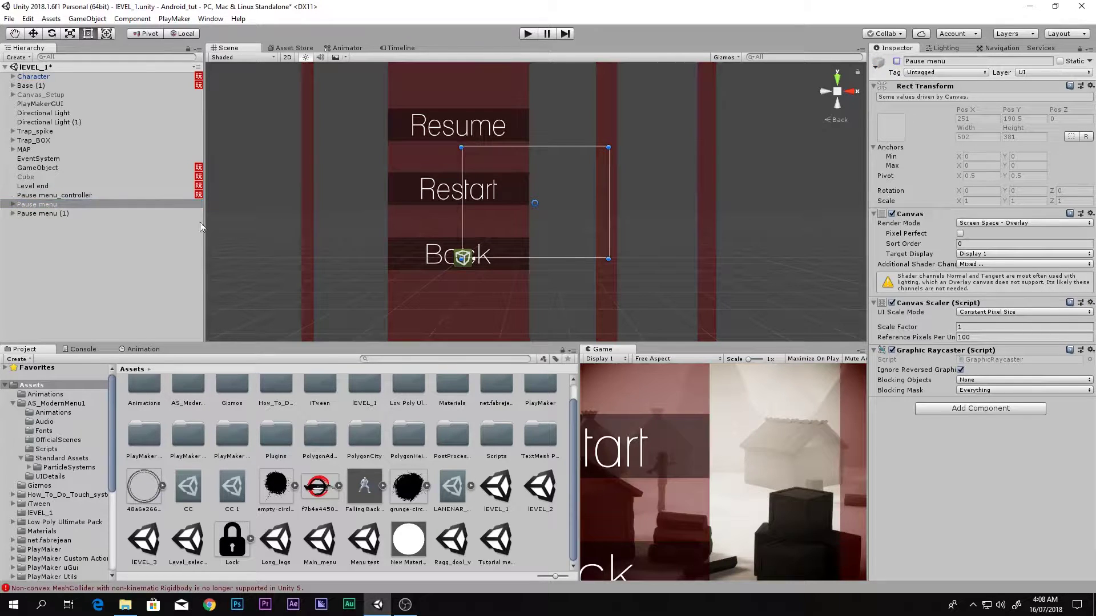
Step: Rename the duplicated canvas as Killed menu
{"action": "left_click", "coordinate": [84, 213]}
{"action": "left_click", "coordinate": [1016, 61]}
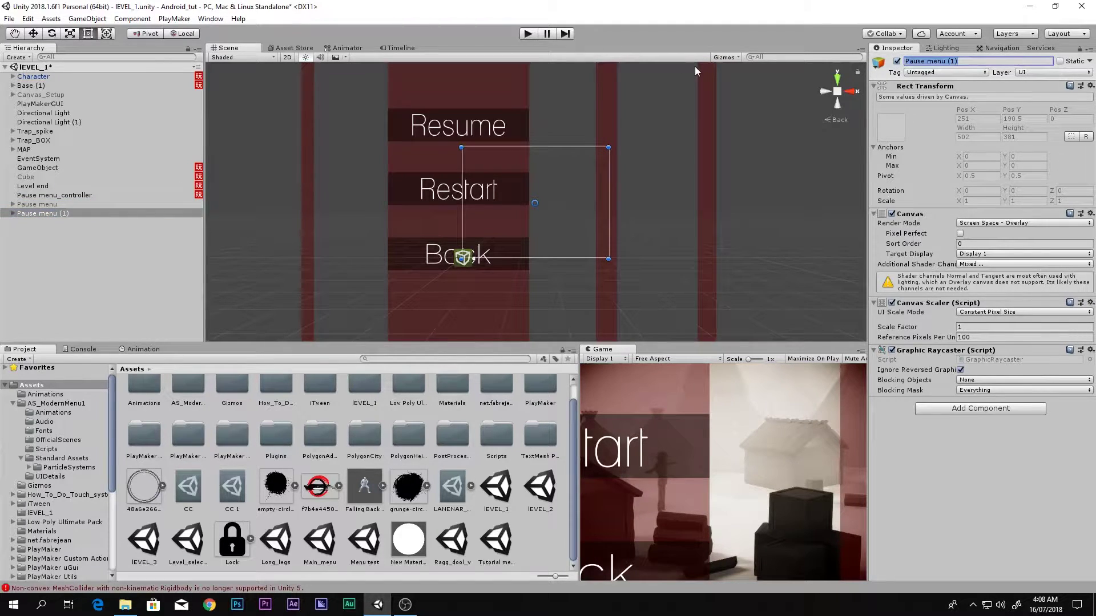
{"action": "type", "text": "Killed menu"}
Step: Delete the Resume option bar from the Killed menu
{"action": "left_click", "coordinate": [13, 214]}
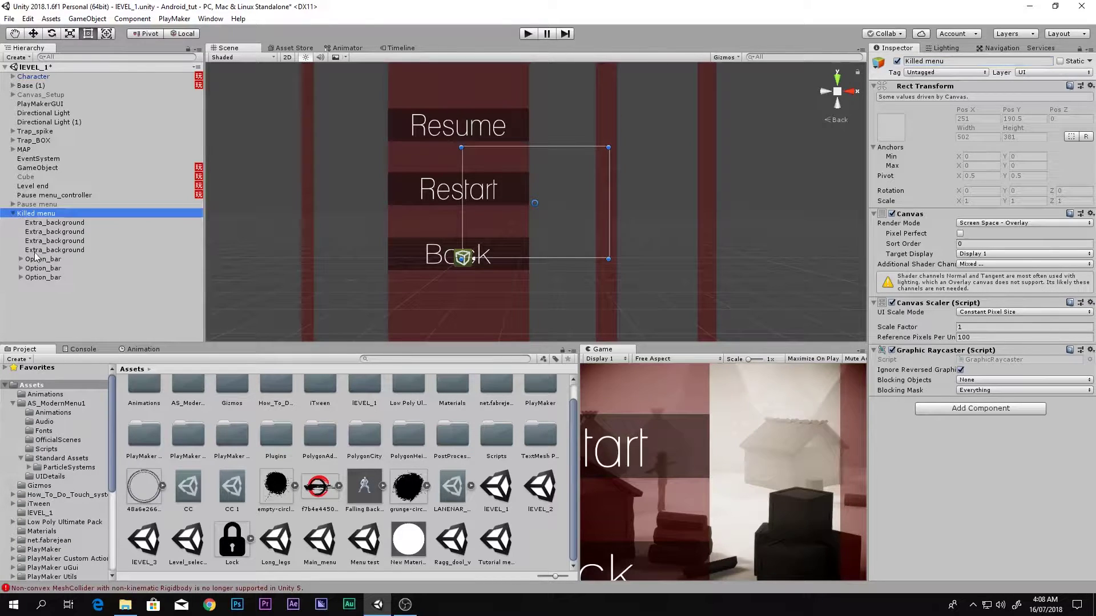
{"action": "left_click", "coordinate": [41, 278]}
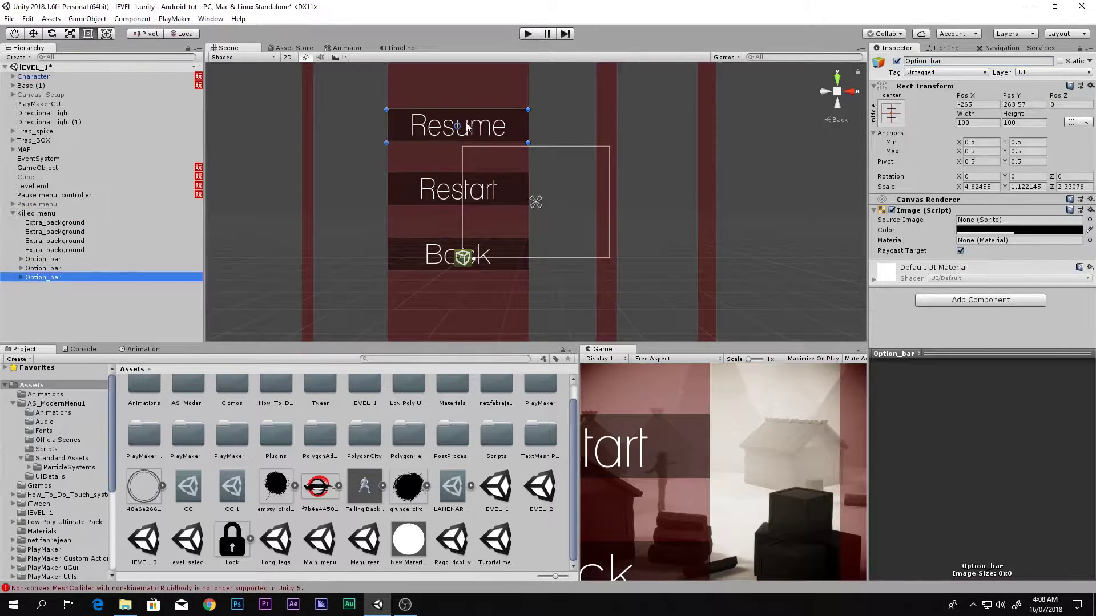
{"action": "left_click", "coordinate": [529, 160]}
Step: Try to scale the Killed menu's Restart and Back option bars vertically about their own pivots
{"action": "left_click", "coordinate": [43, 269]}
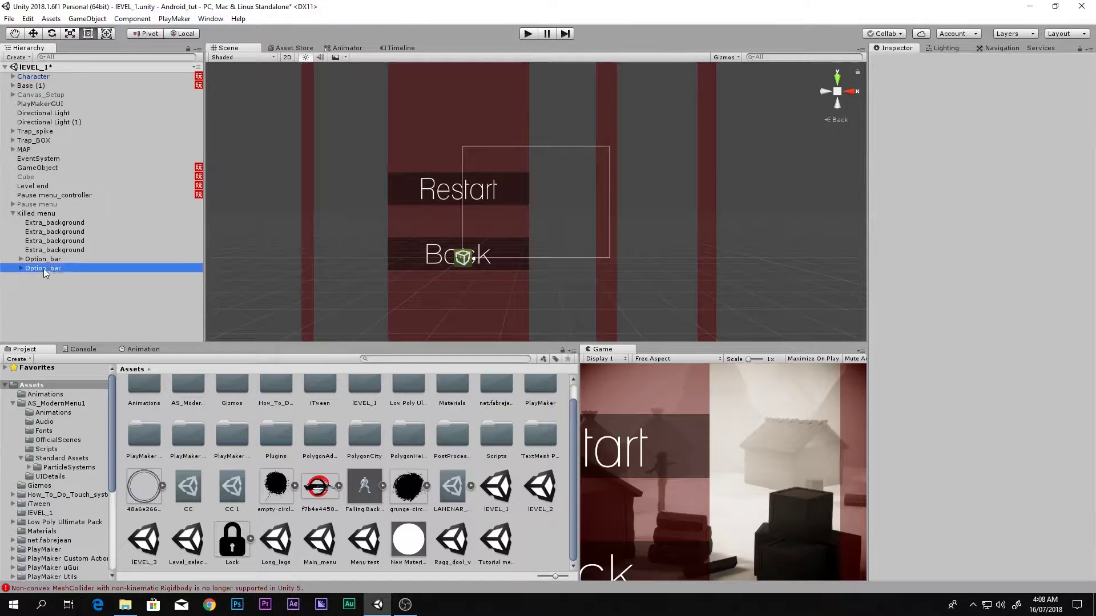
{"action": "left_click", "coordinate": [77, 259], "text": "ctrl"}
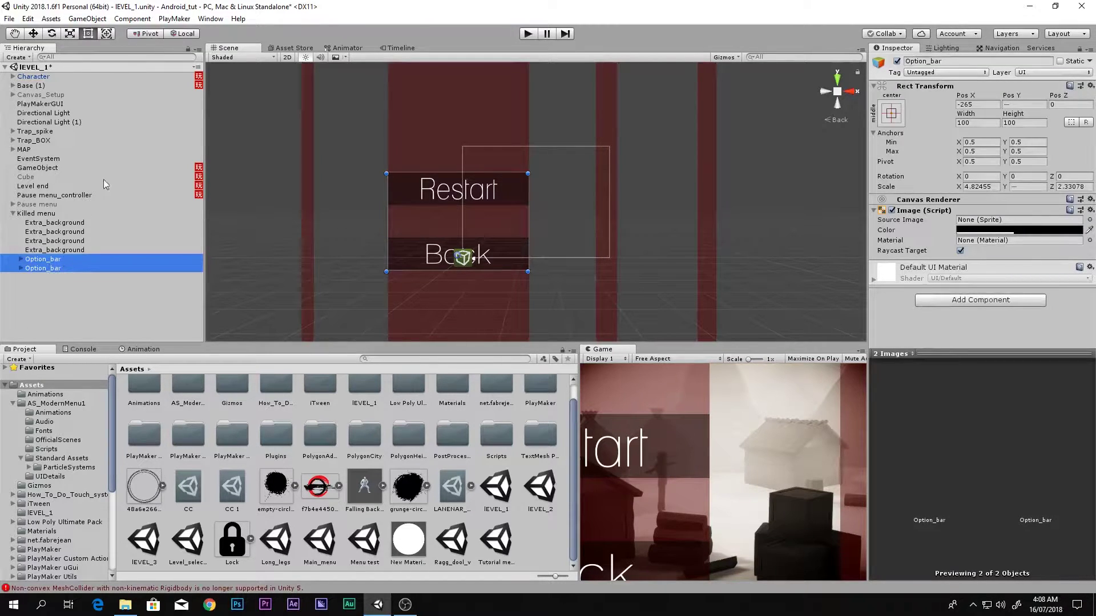
{"action": "key", "text": "r"}
{"action": "key", "text": "z"}
{"action": "left_click_drag", "start_coordinate": [451, 173], "coordinate": [394, 177]}
{"action": "left_click", "coordinate": [150, 36]}
{"action": "left_click_drag", "start_coordinate": [460, 210], "coordinate": [466, 229]}
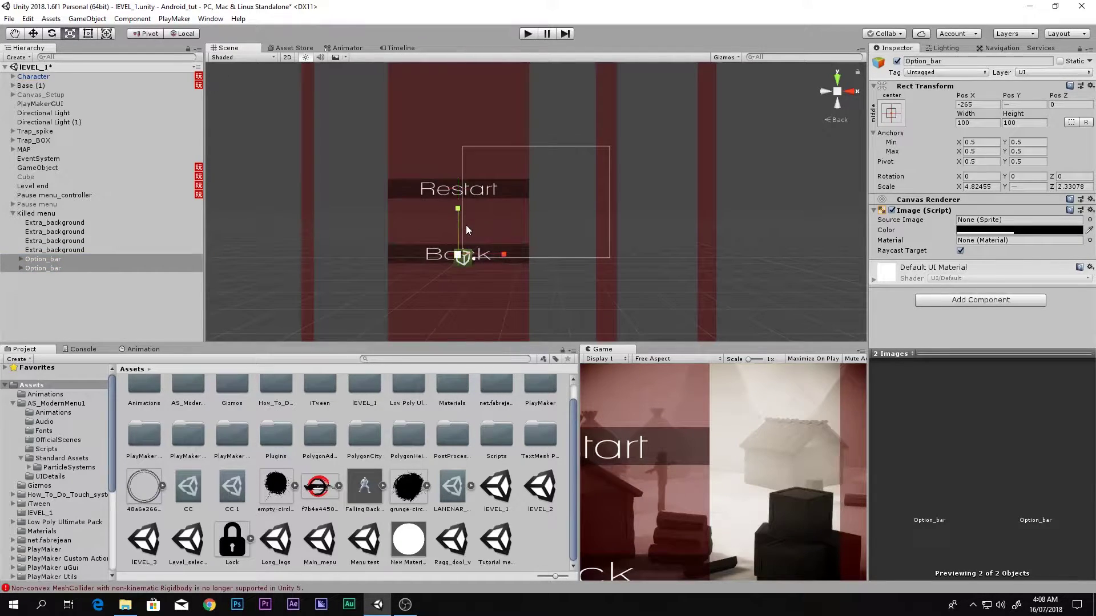
{"action": "key", "text": "ctrl+z"}
Step: Scale the Restart and Back bars together vertically about their common center to bring them closer, and check the Game view
{"action": "key", "text": "z"}
{"action": "left_click_drag", "start_coordinate": [451, 172], "coordinate": [480, 181]}
{"action": "key", "text": "z"}
{"action": "key", "text": "shift+space"}
{"action": "key", "text": "shift+space"}
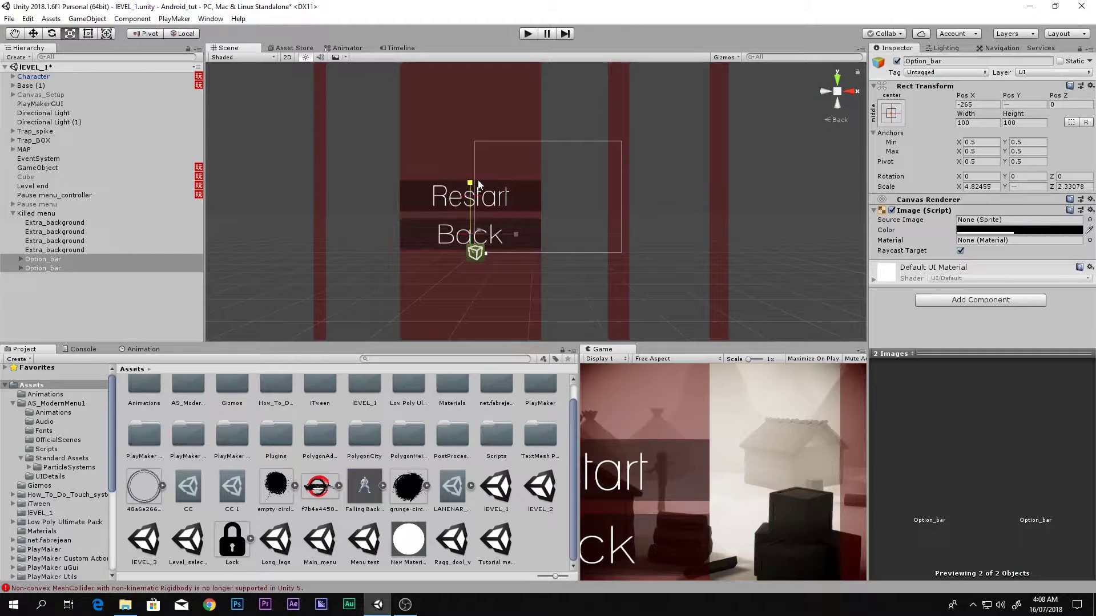
Step: Enlarge the Restart and Back bars slightly in height, place the pair higher on the menu, and check the Game view
{"action": "key", "text": "z"}
{"action": "left_click_drag", "start_coordinate": [462, 167], "coordinate": [468, 146]}
{"action": "key", "text": "w"}
{"action": "key", "text": "shift+space"}
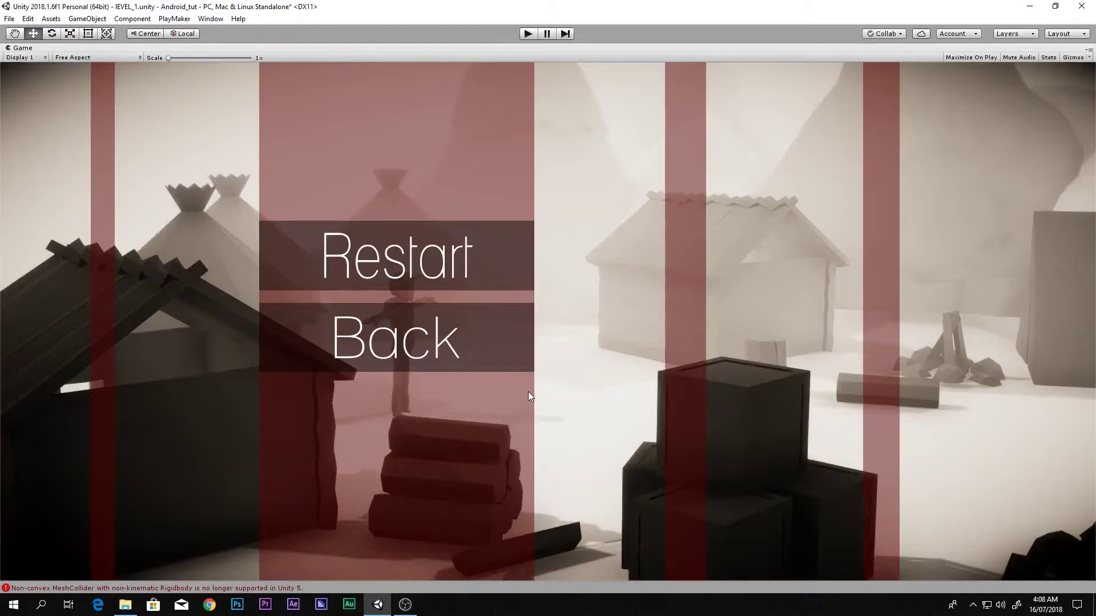
{"action": "key", "text": "shift+space"}
Step: Move the Back bar down to widen the gap below Restart, and check the spacing in the Game view
{"action": "left_click", "coordinate": [112, 268]}
{"action": "left_click_drag", "start_coordinate": [463, 164], "coordinate": [463, 173]}
{"action": "key", "text": "shift+space"}
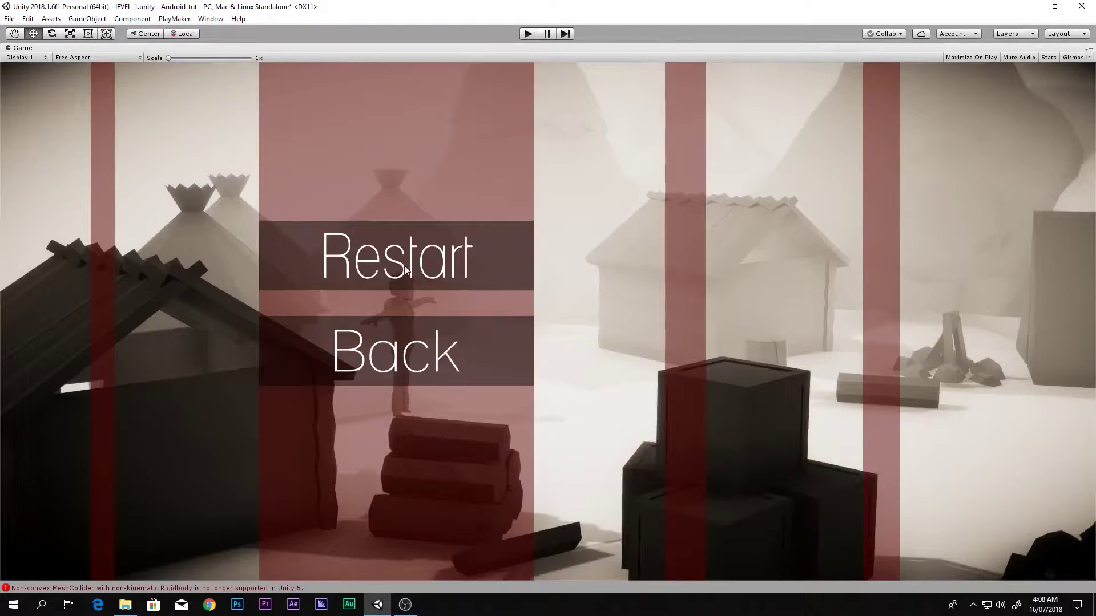
{"action": "key", "text": "shift+space"}
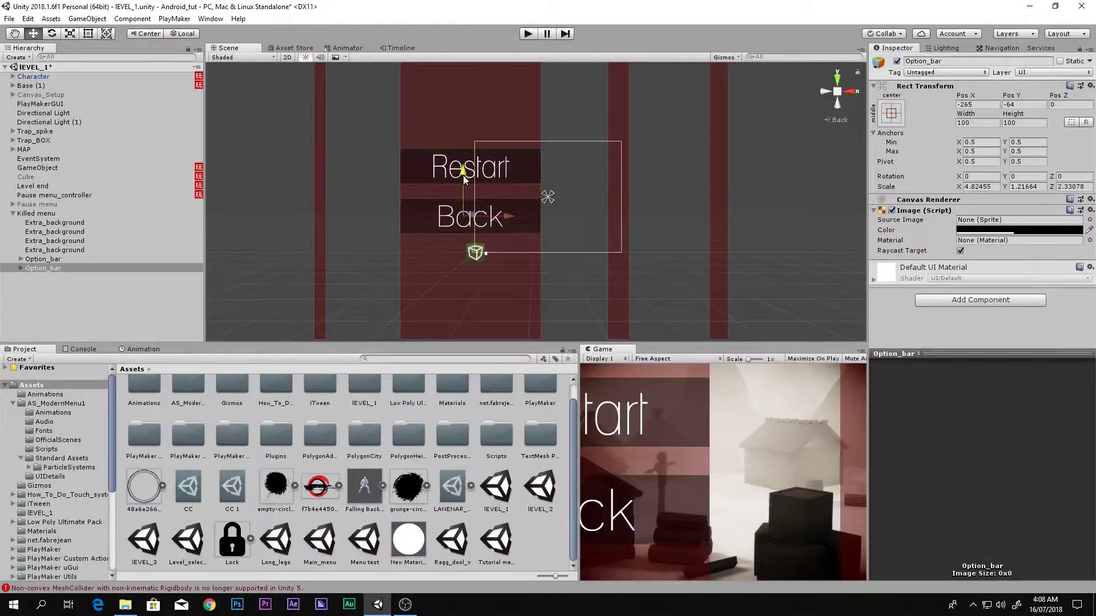
Step: Playtest the scene, use the Killed menu's Back option, open Play Game from the main menu, and stop play mode
{"action": "left_click", "coordinate": [528, 33]}
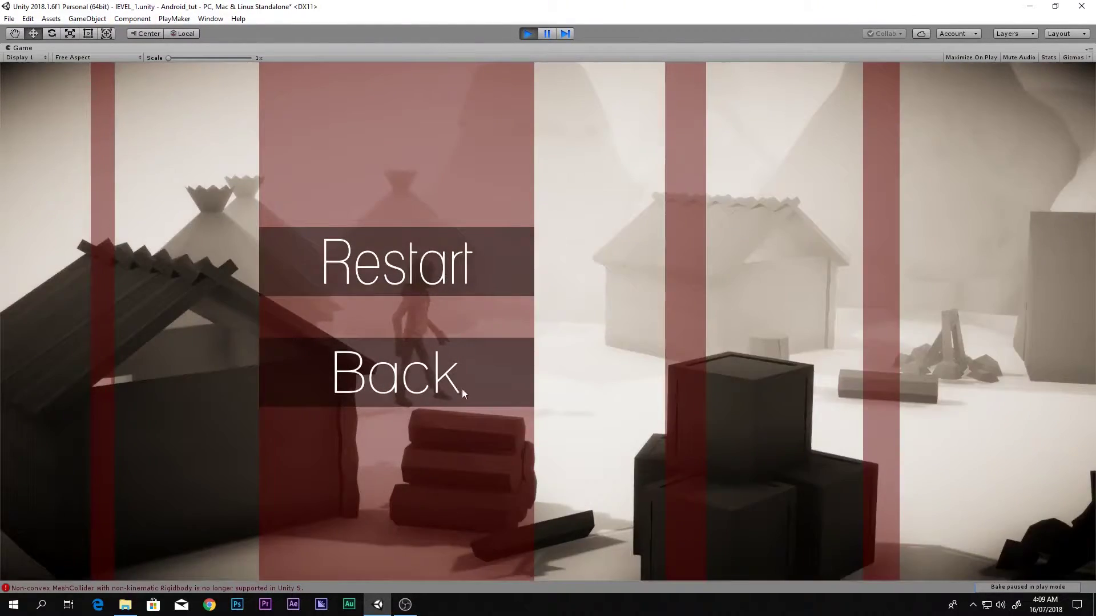
{"action": "left_click", "coordinate": [449, 389]}
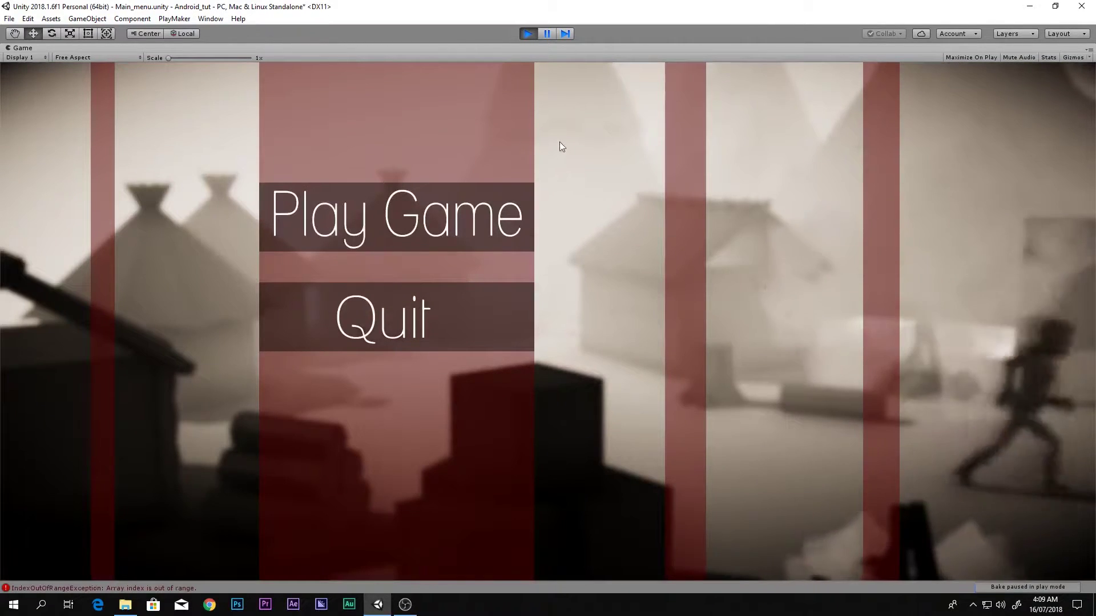
{"action": "left_click", "coordinate": [478, 197]}
{"action": "left_click", "coordinate": [533, 37]}
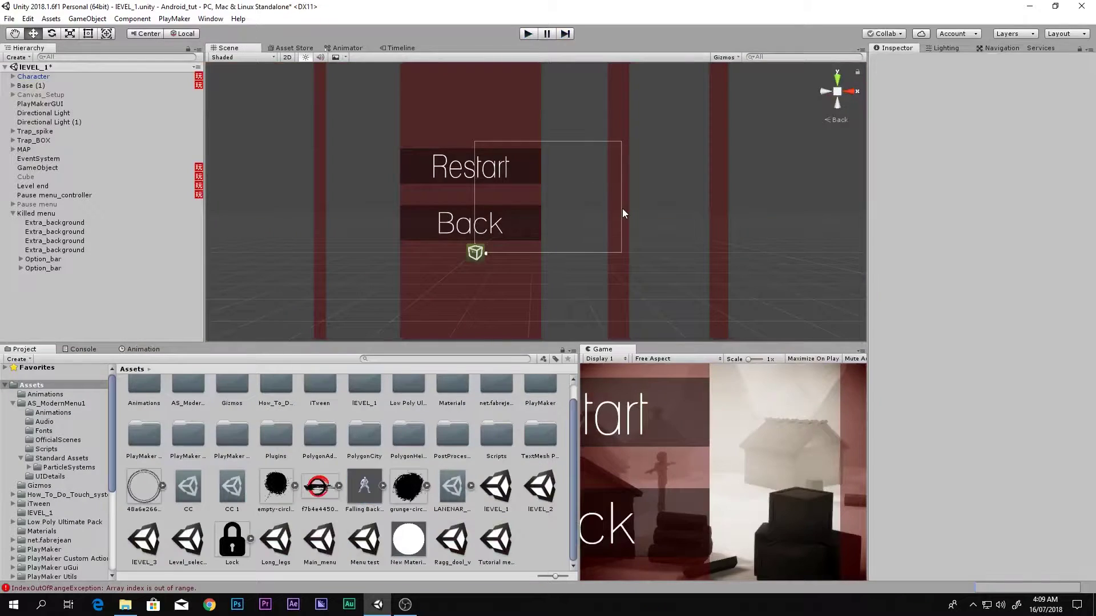
Step: Collapse the Killed menu in the scene hierarchy and deactivate it
{"action": "left_click", "coordinate": [13, 214]}
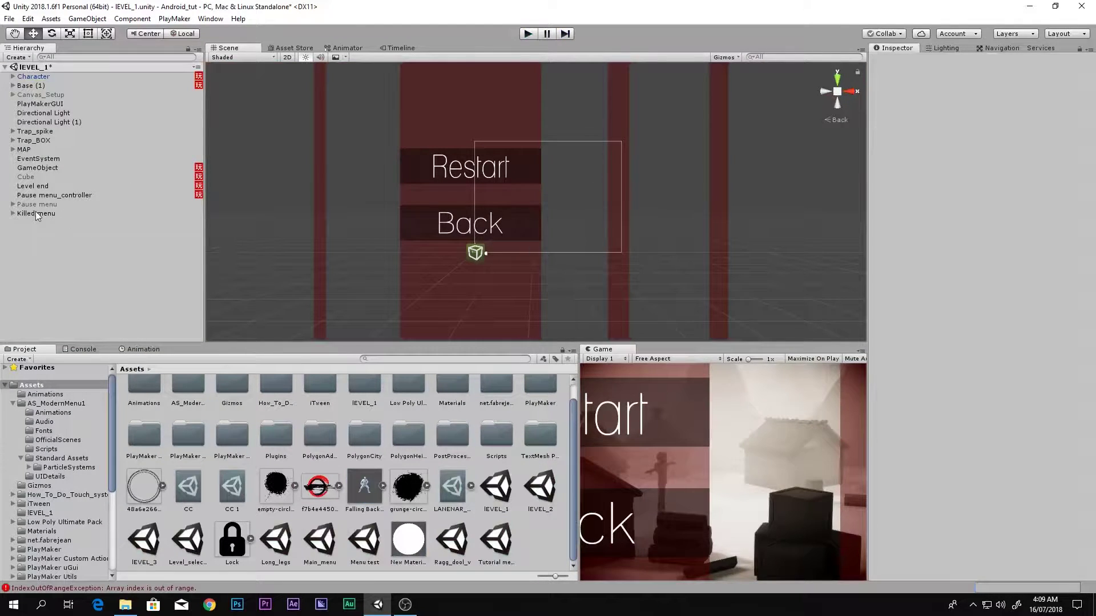
{"action": "left_click", "coordinate": [36, 214]}
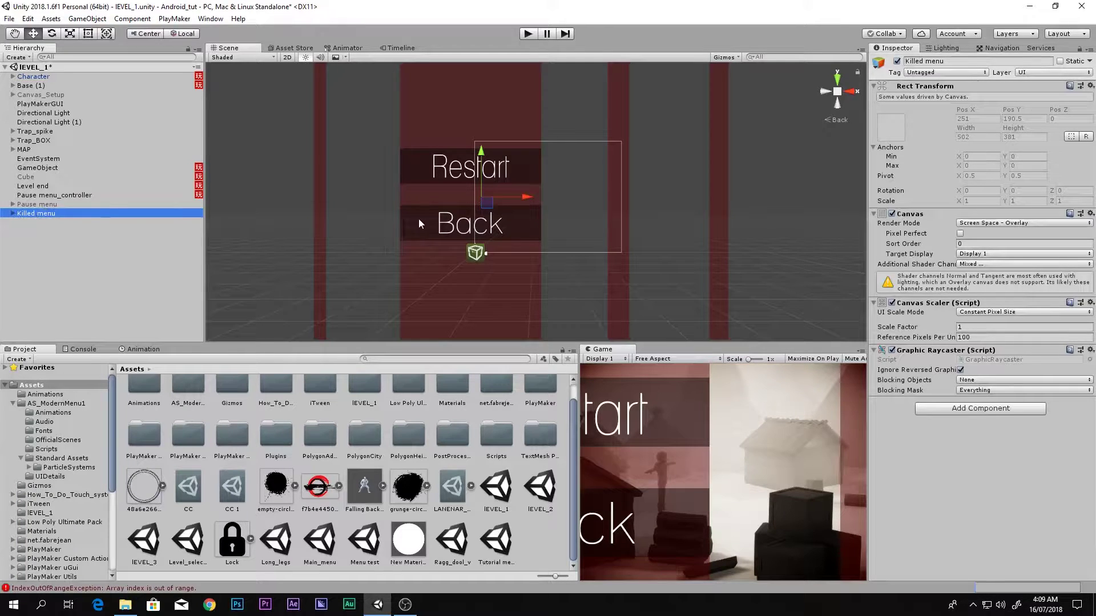
{"action": "left_click", "coordinate": [896, 61]}
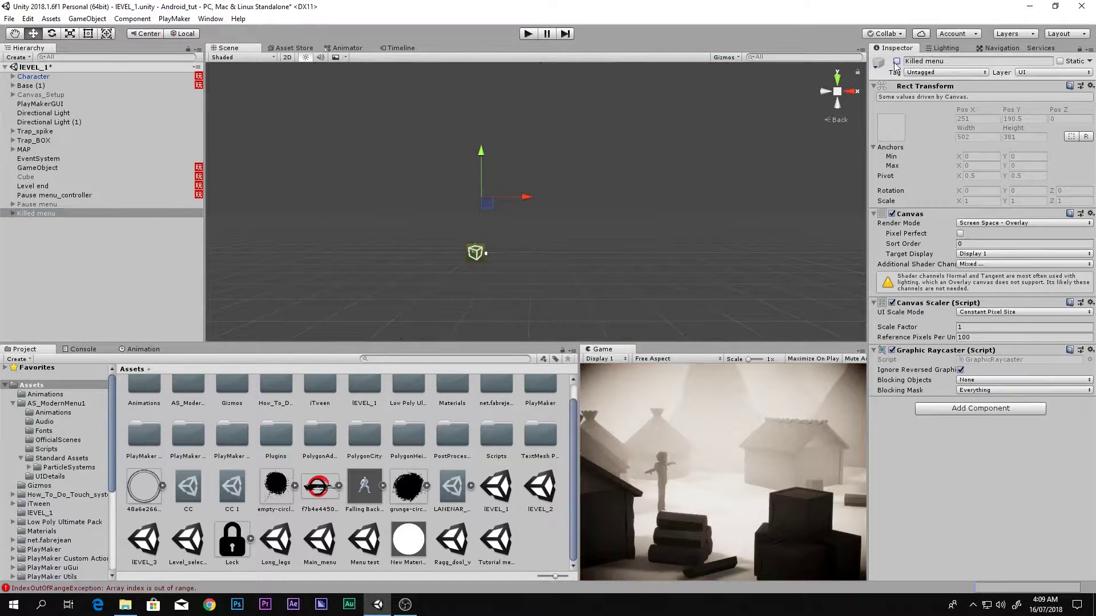
Step: Focus on the Character, follow the level to the spiked box on the fenced bridge, and select that Trap
{"action": "left_click", "coordinate": [33, 77]}
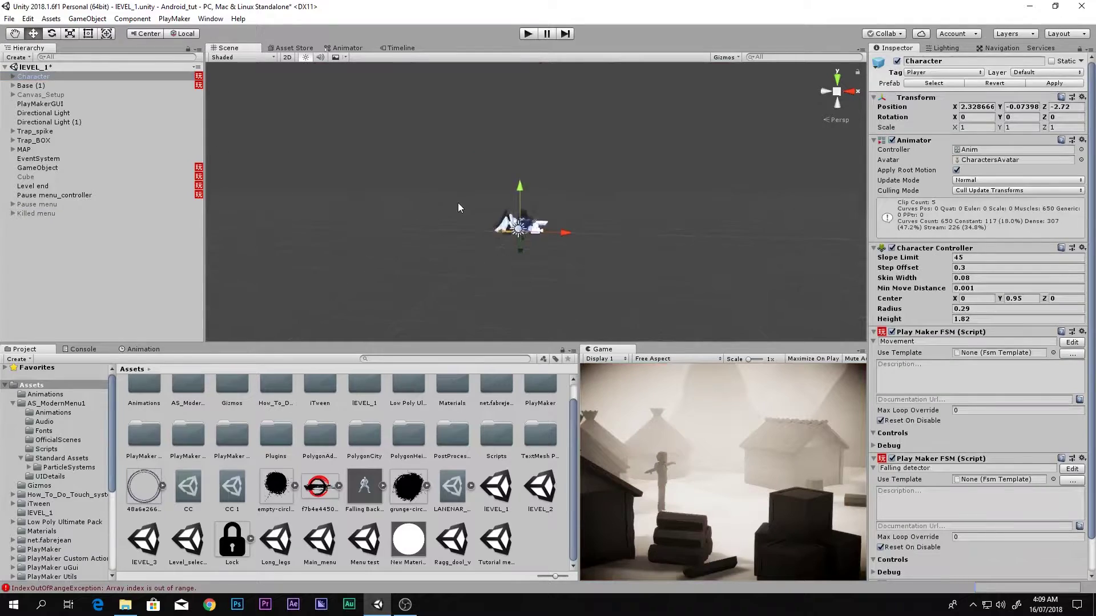
{"action": "key", "text": "f"}
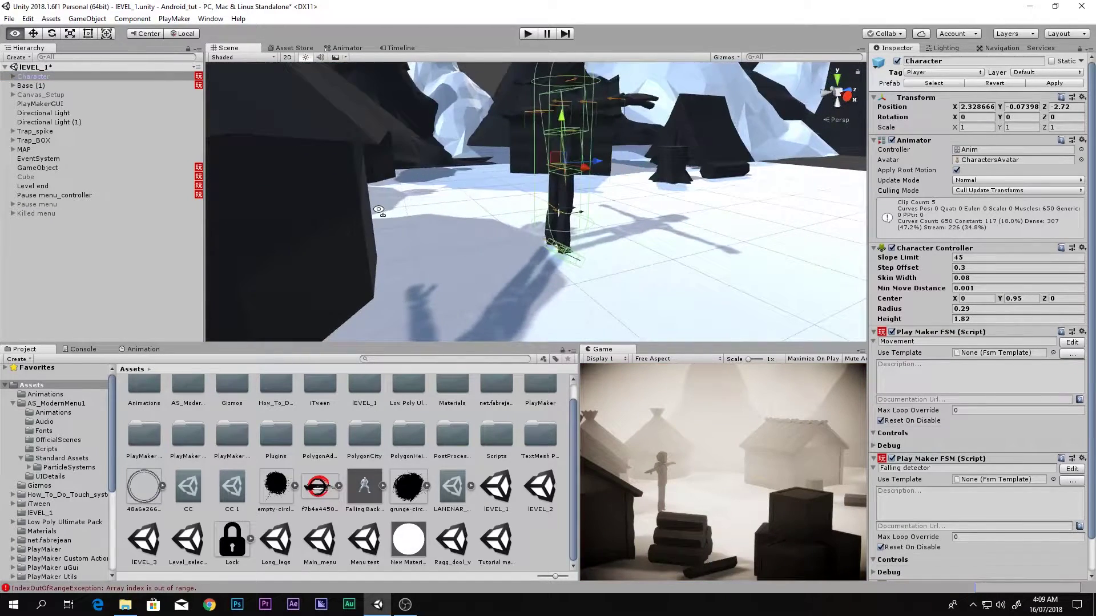
{"action": "right_click_drag", "start_coordinate": [546, 178], "coordinate": [573, 227]}
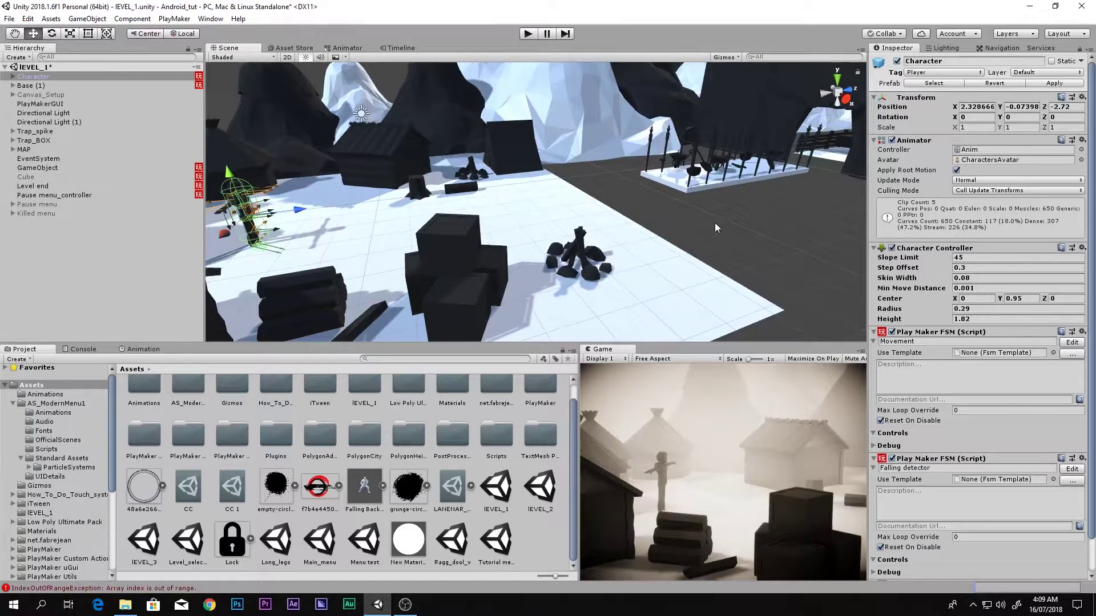
{"action": "right_click_drag", "start_coordinate": [745, 231], "coordinate": [519, 226]}
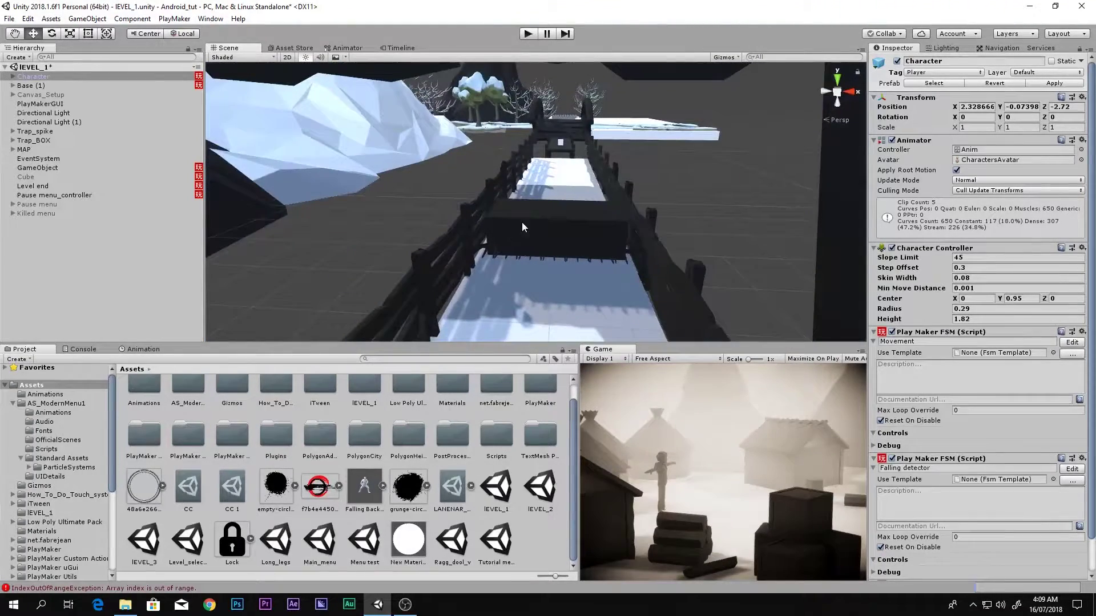
{"action": "left_click", "coordinate": [550, 254]}
{"action": "key", "text": "f"}
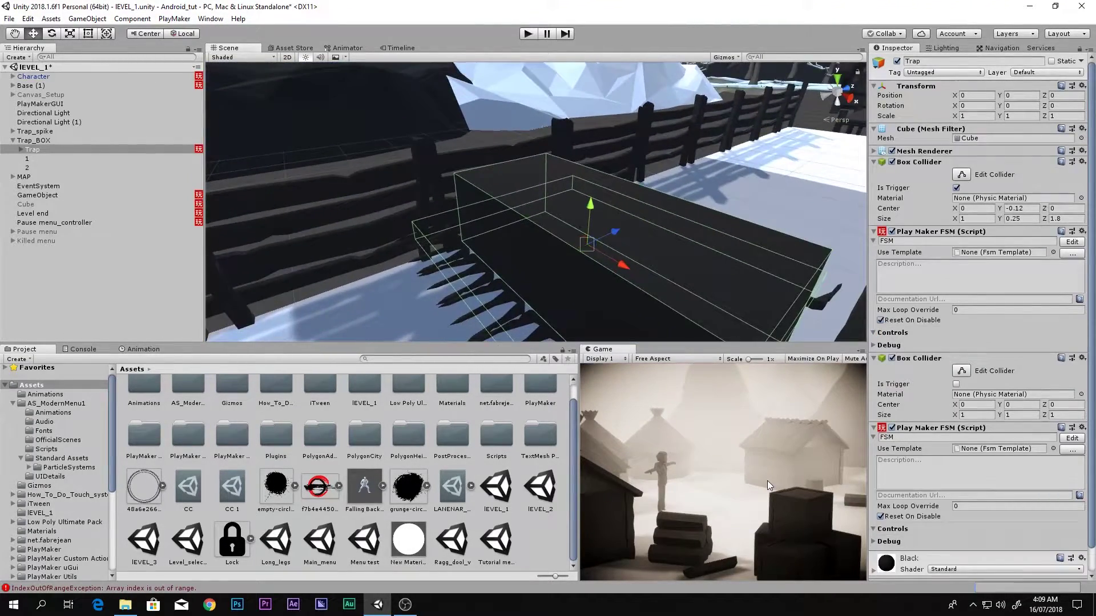
Step: Playtest the level up to the spiked box, pausing to view the trap and the character from above, and stop play mode
{"action": "left_click", "coordinate": [528, 33]}
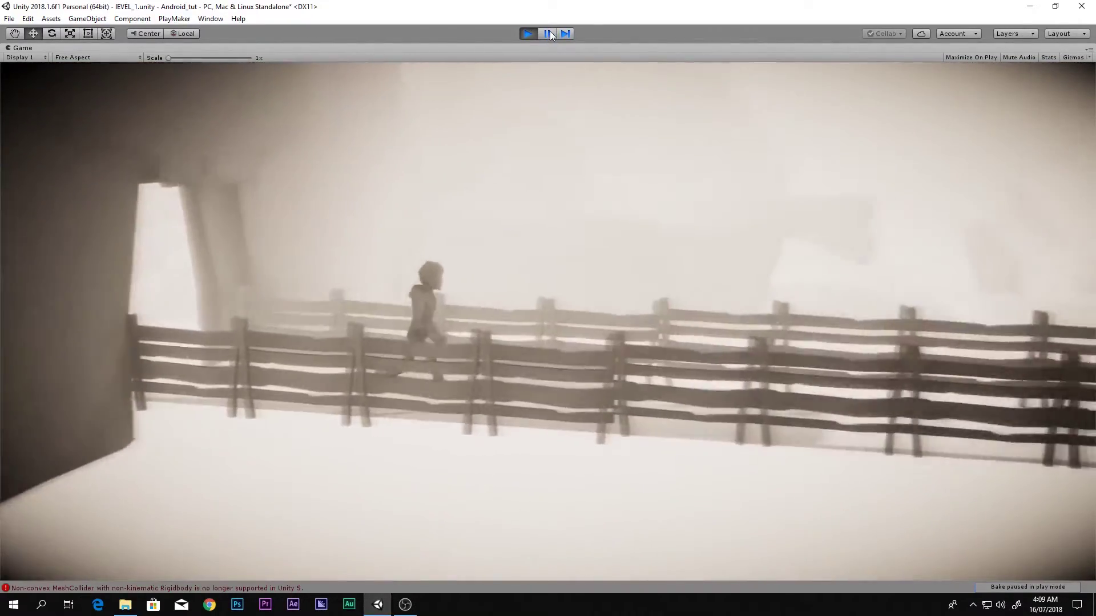
{"action": "left_click", "coordinate": [547, 34]}
{"action": "left_click_drag", "start_coordinate": [684, 215], "coordinate": [719, 172], "text": "alt"}
{"action": "left_click", "coordinate": [844, 91]}
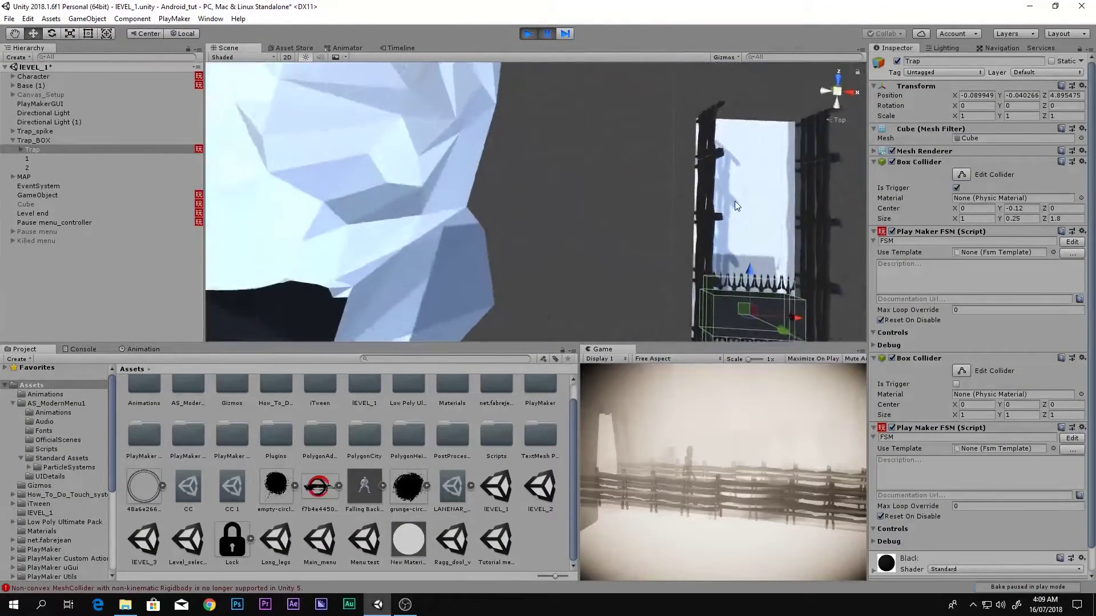
{"action": "middle_click_drag", "start_coordinate": [695, 176], "coordinate": [478, 113]}
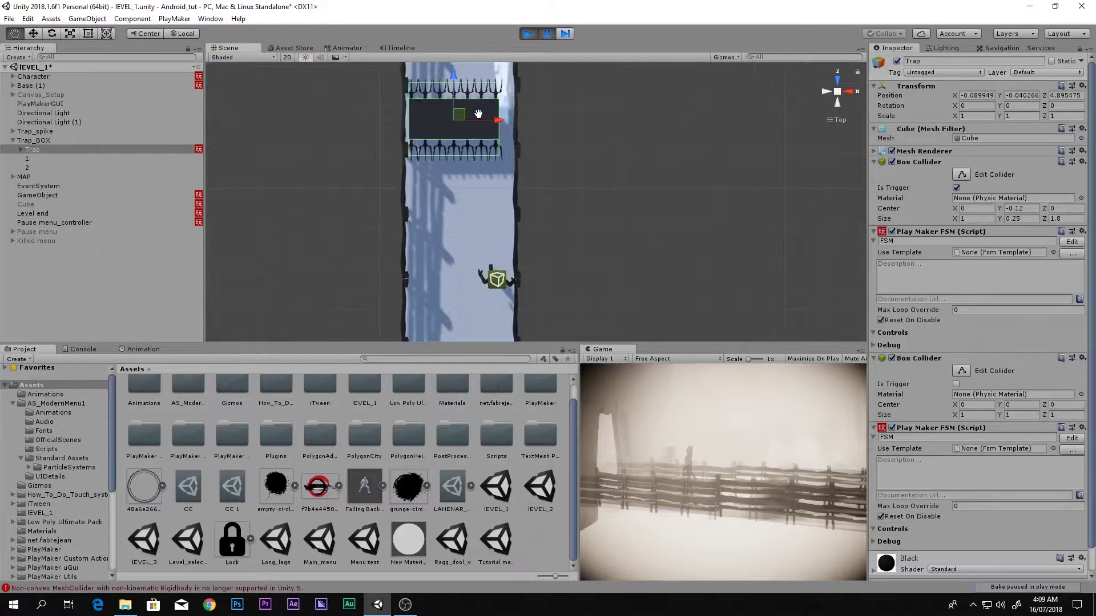
{"action": "left_click", "coordinate": [547, 34]}
{"action": "scroll", "coordinate": [529, 271], "scroll_direction": "down", "scroll_amount": 2}
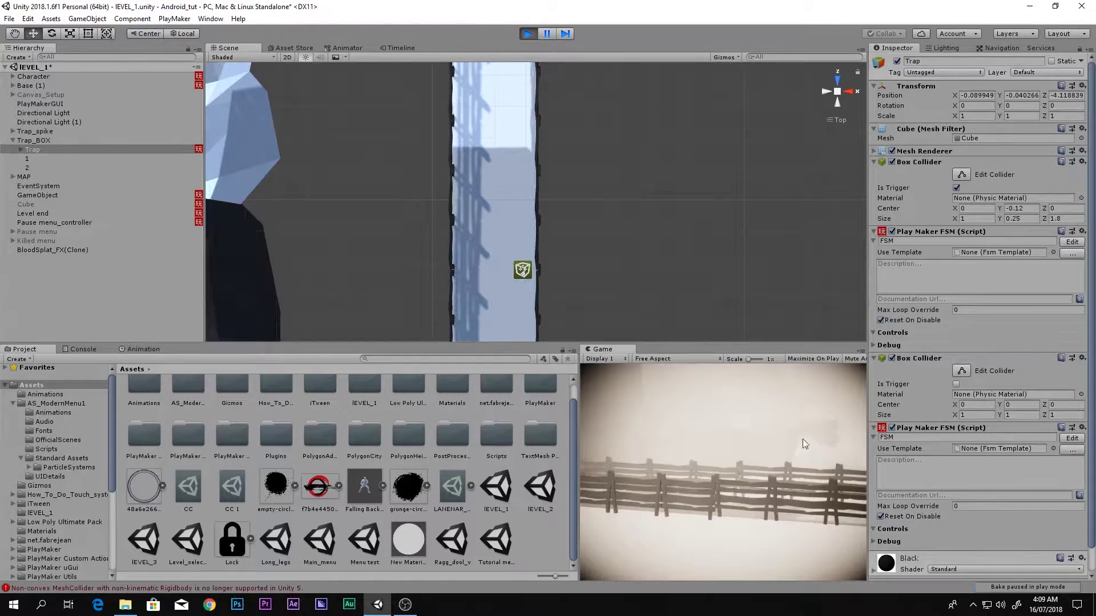
{"action": "left_click", "coordinate": [529, 36]}
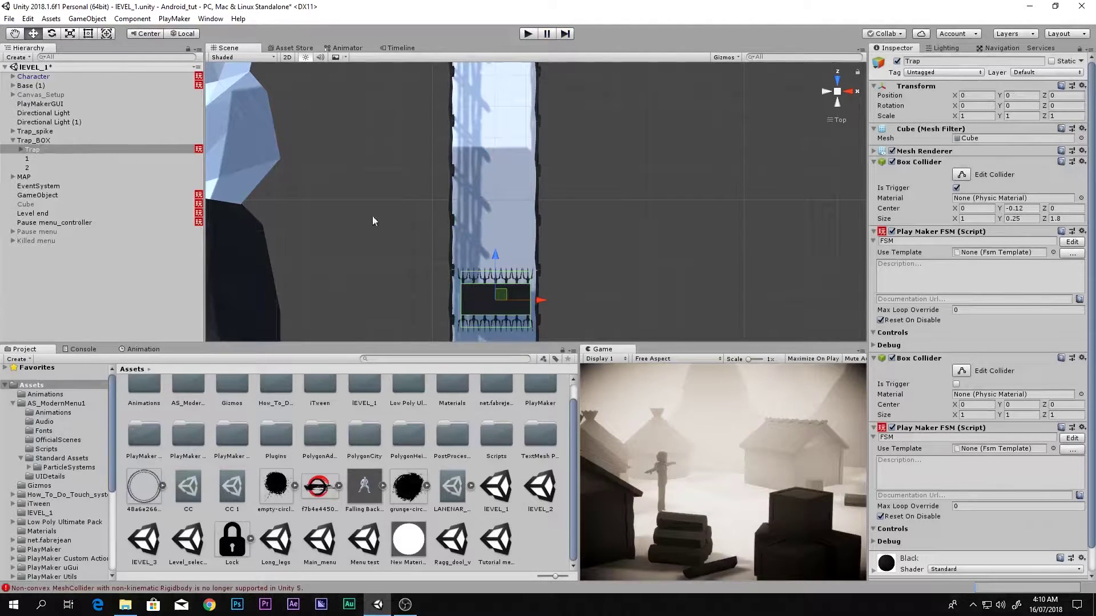
Step: Examine the first PlayMaker FSM on the Trap, which moves it between its targets, and close the editor
{"action": "middle_click_drag", "start_coordinate": [553, 296], "coordinate": [562, 201]}
{"action": "scroll", "coordinate": [629, 212], "scroll_direction": "up", "scroll_amount": 3}
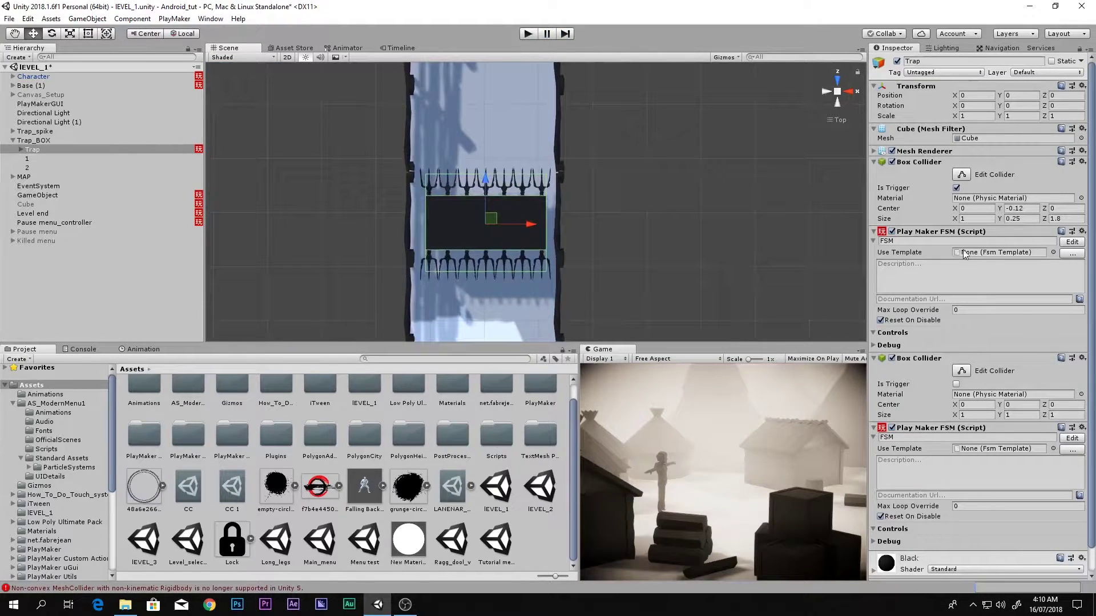
{"action": "left_click", "coordinate": [35, 152]}
{"action": "left_click", "coordinate": [48, 141]}
{"action": "left_click", "coordinate": [50, 150]}
{"action": "left_click", "coordinate": [1071, 242]}
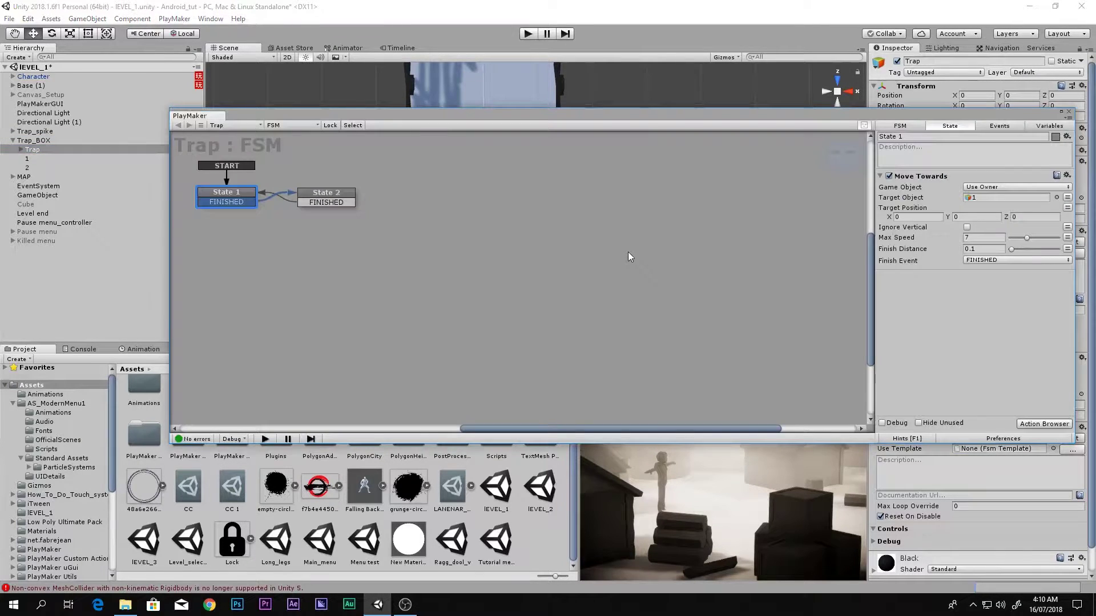
{"action": "left_click", "coordinate": [1068, 113]}
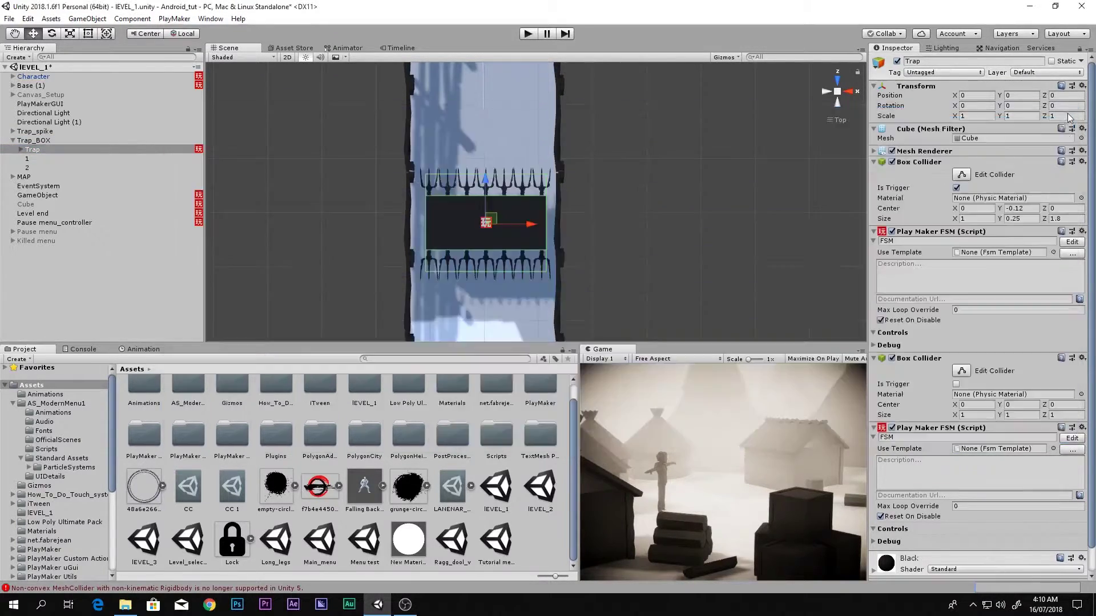
Step: Open the Trap's second PlayMaker FSM, which handles the kill trigger, and show the actions of State 2
{"action": "left_click", "coordinate": [1072, 439]}
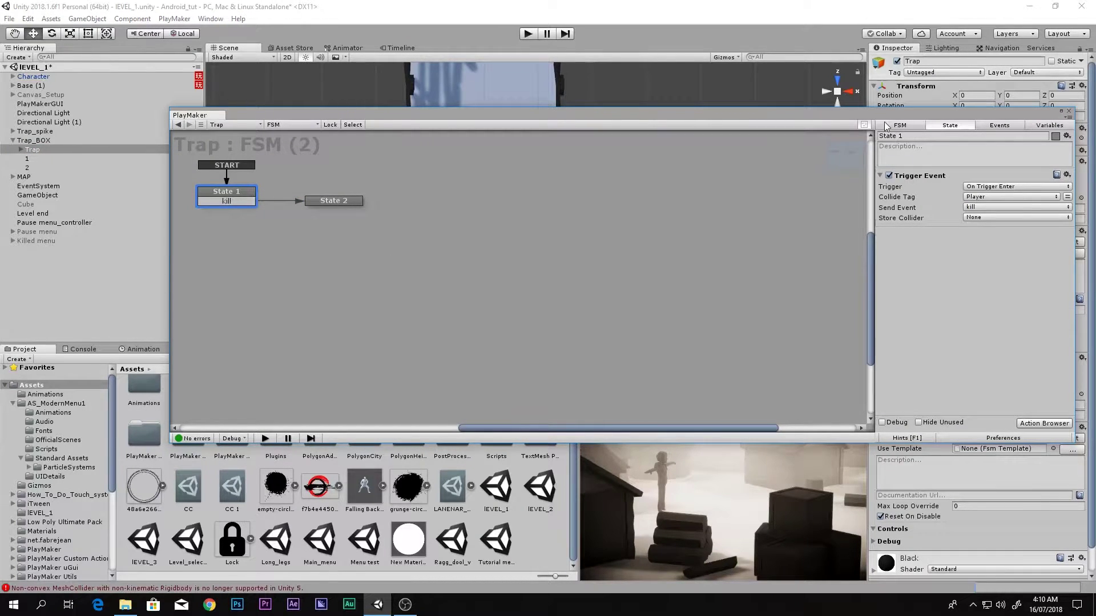
{"action": "left_click_drag", "start_coordinate": [887, 117], "coordinate": [837, 353]}
{"action": "scroll", "coordinate": [528, 239], "scroll_direction": "up", "scroll_amount": 5}
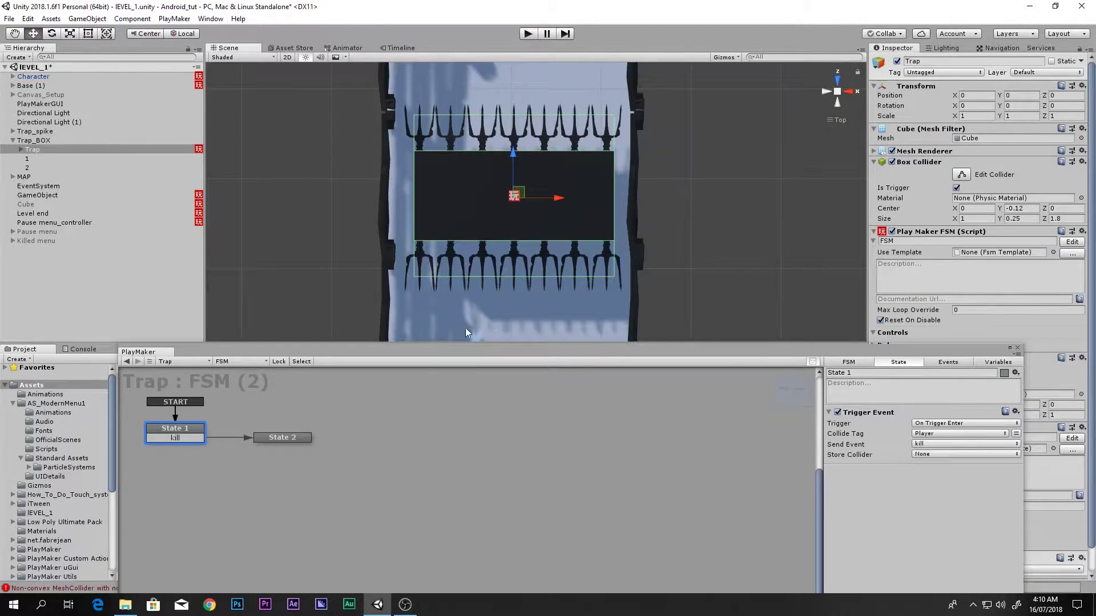
{"action": "left_click", "coordinate": [301, 437]}
{"action": "left_click", "coordinate": [830, 463]}
{"action": "left_click_drag", "start_coordinate": [659, 354], "coordinate": [604, 149]}
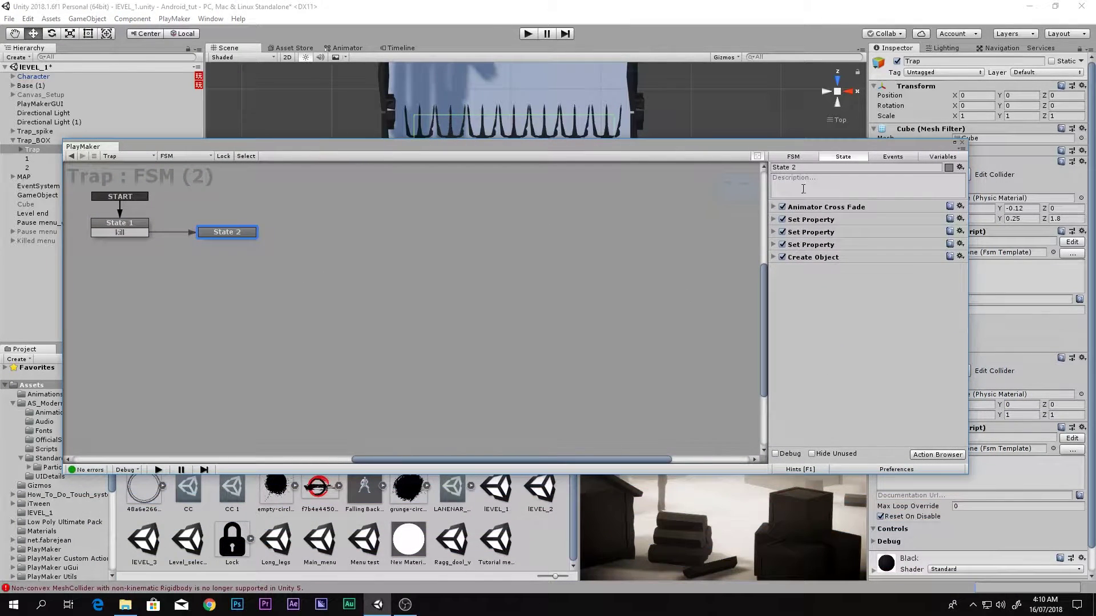
Step: Create a global PlayMaker variable of type Bool named Killed
{"action": "double_click", "coordinate": [818, 300]}
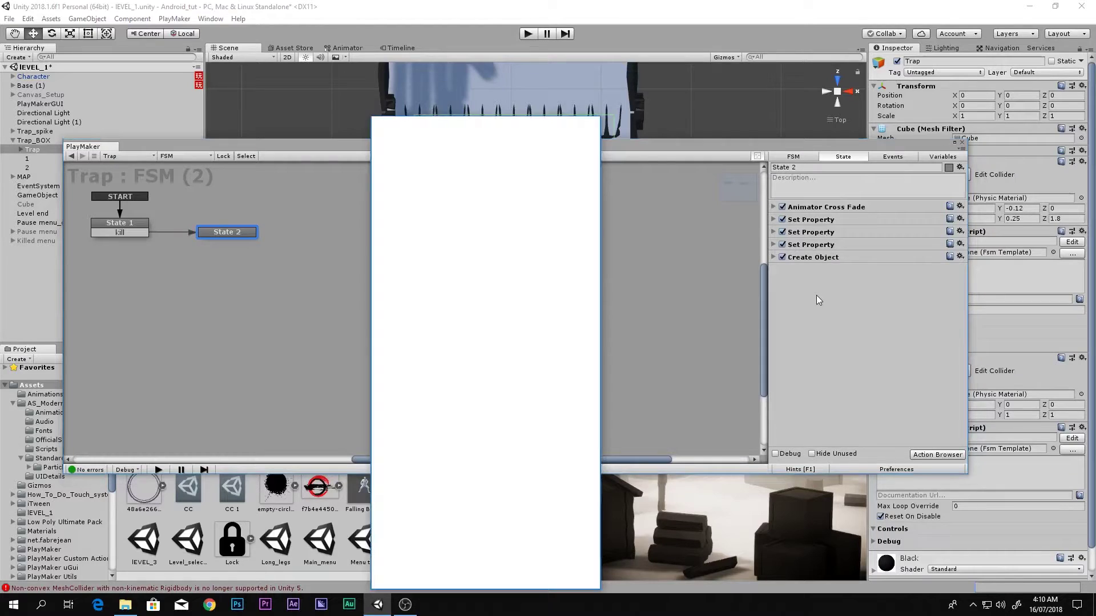
{"action": "left_click", "coordinate": [595, 123]}
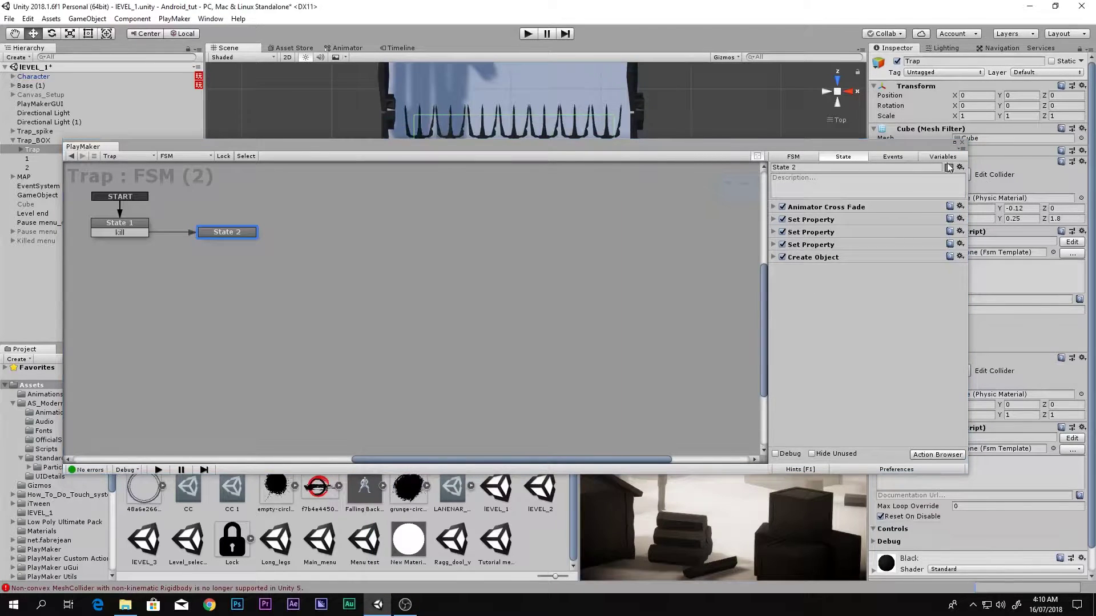
{"action": "left_click", "coordinate": [943, 156]}
{"action": "left_click", "coordinate": [849, 454]}
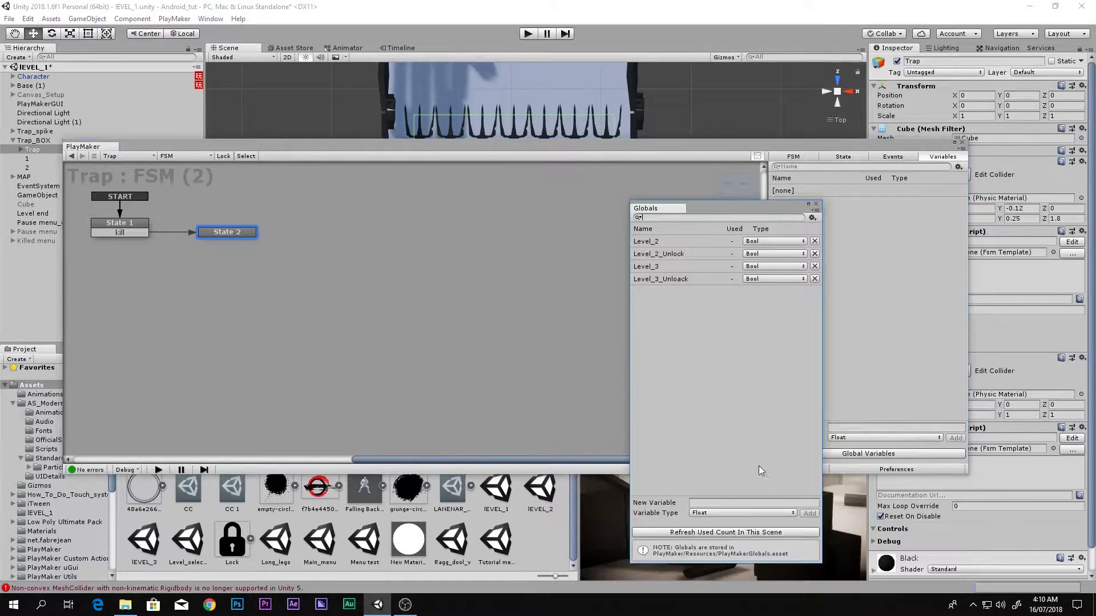
{"action": "left_click", "coordinate": [722, 513]}
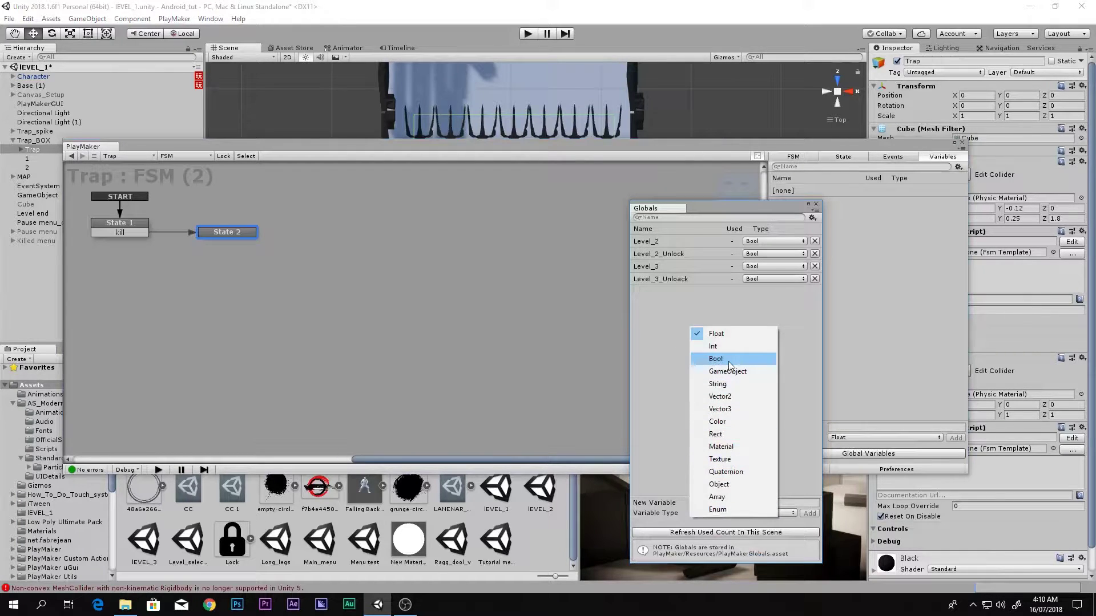
{"action": "left_click", "coordinate": [716, 359]}
{"action": "left_click", "coordinate": [718, 503]}
{"action": "type", "text": "Killed"}
{"action": "key", "text": "Return"}
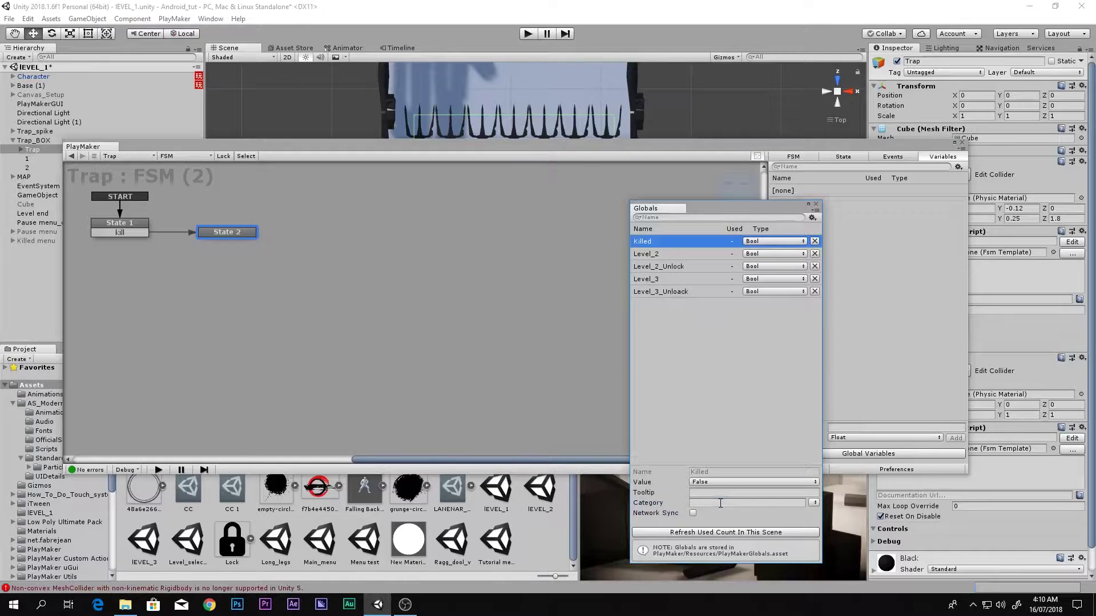
{"action": "left_click", "coordinate": [817, 205]}
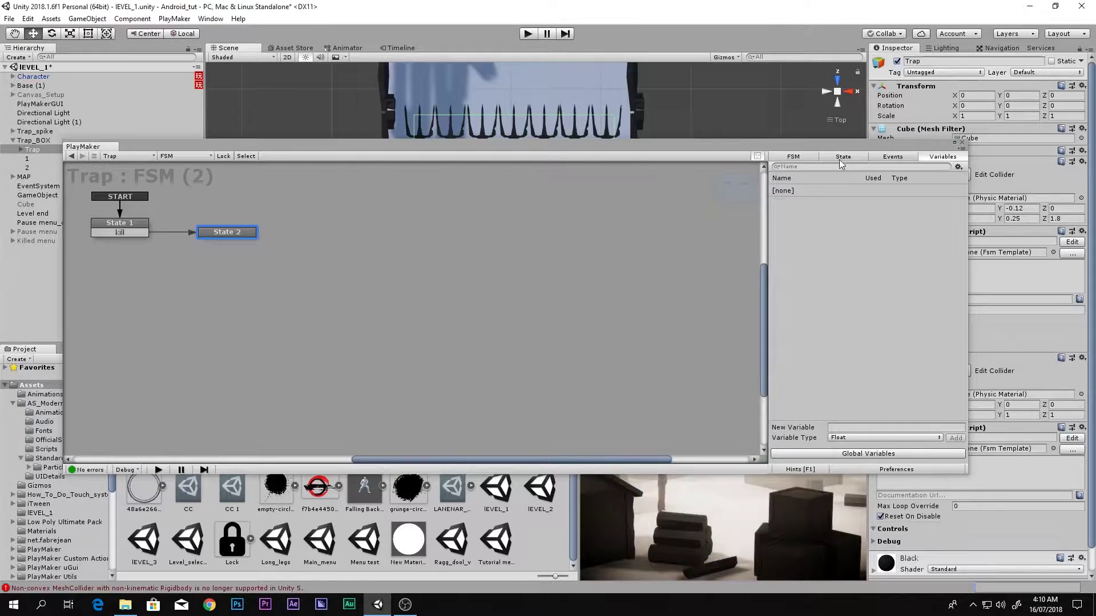
Step: Add a Set Bool Value action to State 2 that sets the global variable Killed to true
{"action": "left_click", "coordinate": [845, 157]}
{"action": "double_click", "coordinate": [851, 277]}
{"action": "type", "text": "set bool"}
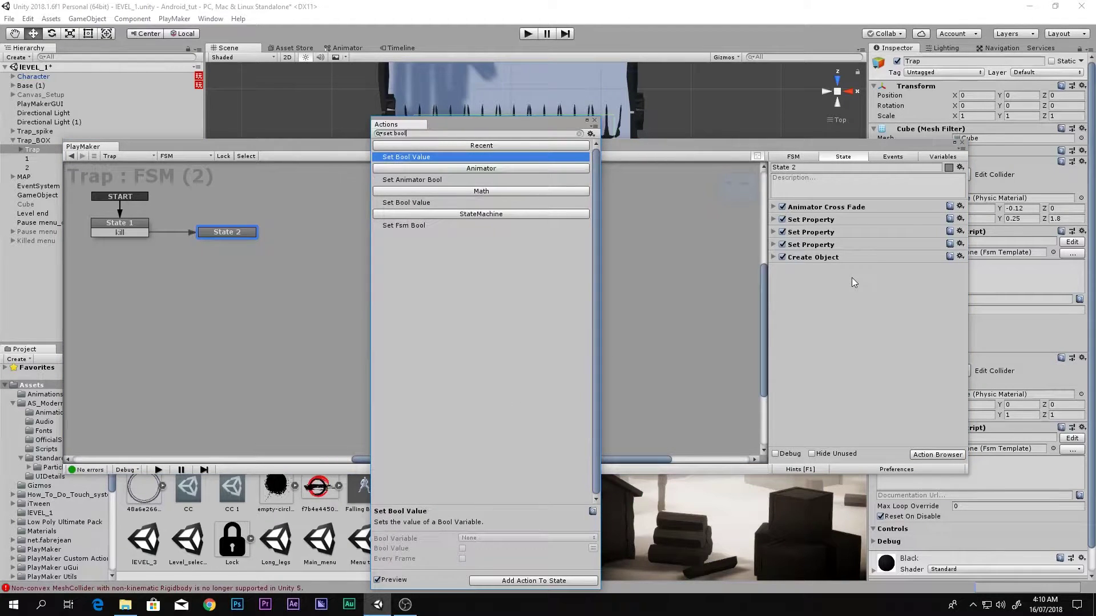
{"action": "key", "text": "Return"}
{"action": "left_click", "coordinate": [877, 281]}
{"action": "mouse_move", "coordinate": [881, 310]}
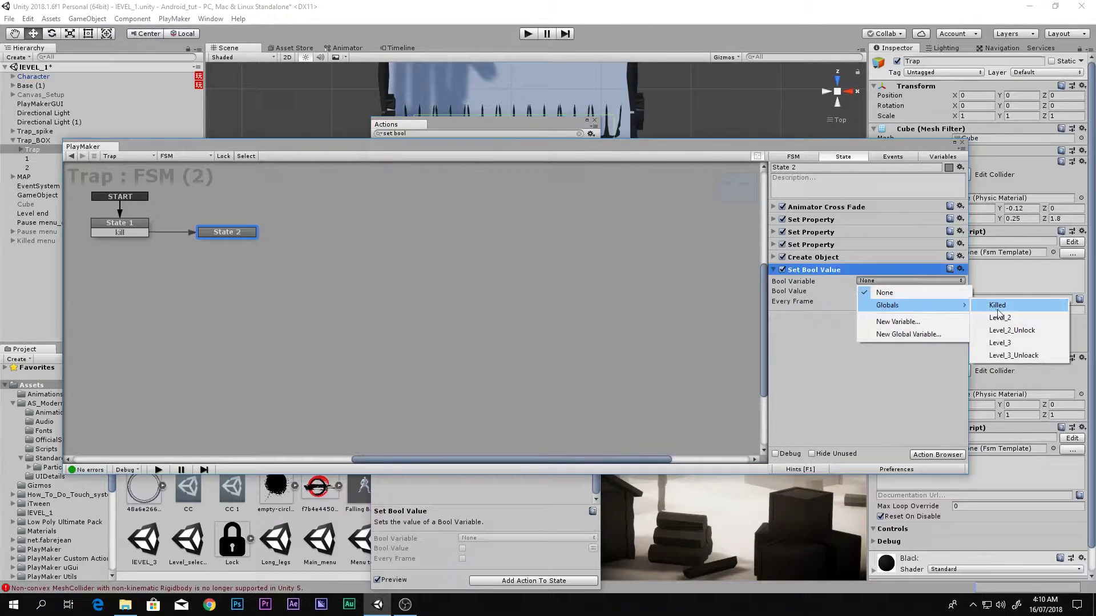
{"action": "left_click", "coordinate": [997, 306]}
{"action": "left_click", "coordinate": [860, 291]}
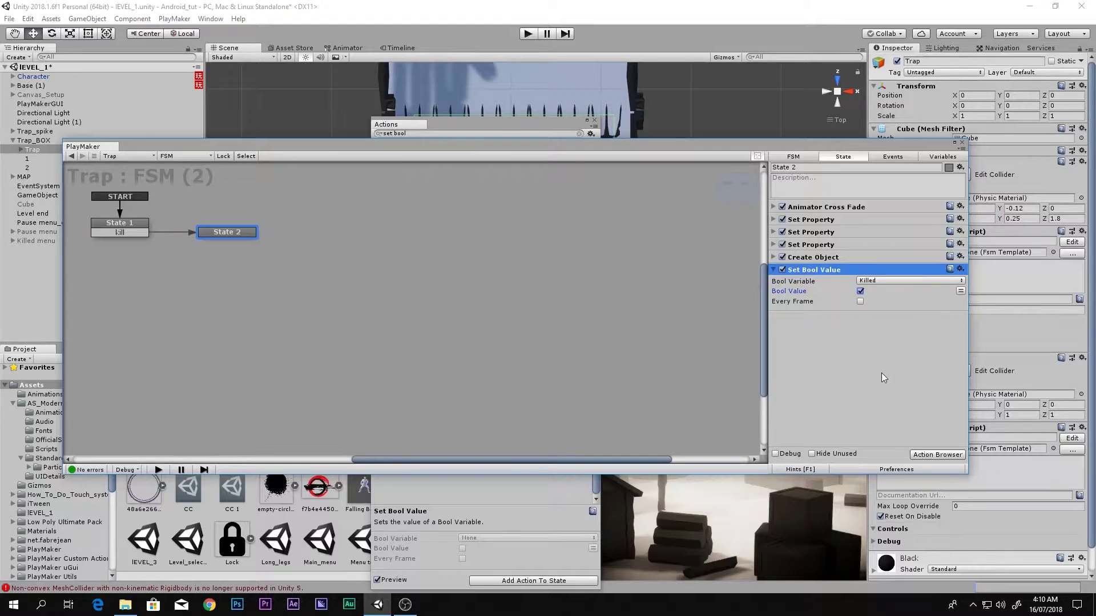
{"action": "left_click", "coordinate": [876, 338]}
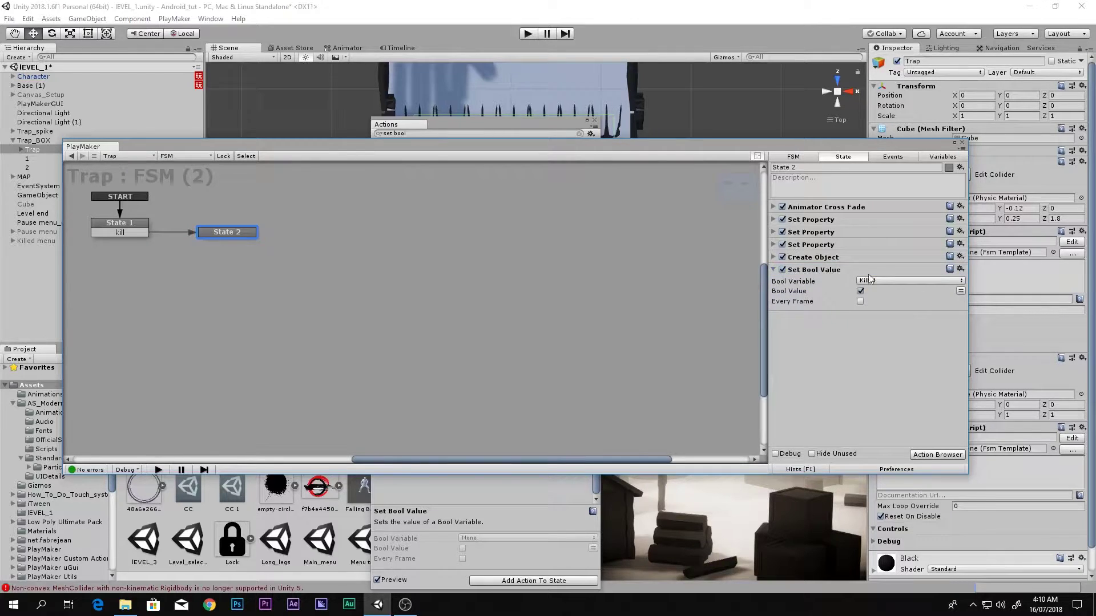
Step: Try a copy of the Set Bool Value action in State 1 with Killed set to false, and delete that copy
{"action": "left_click", "coordinate": [831, 274]}
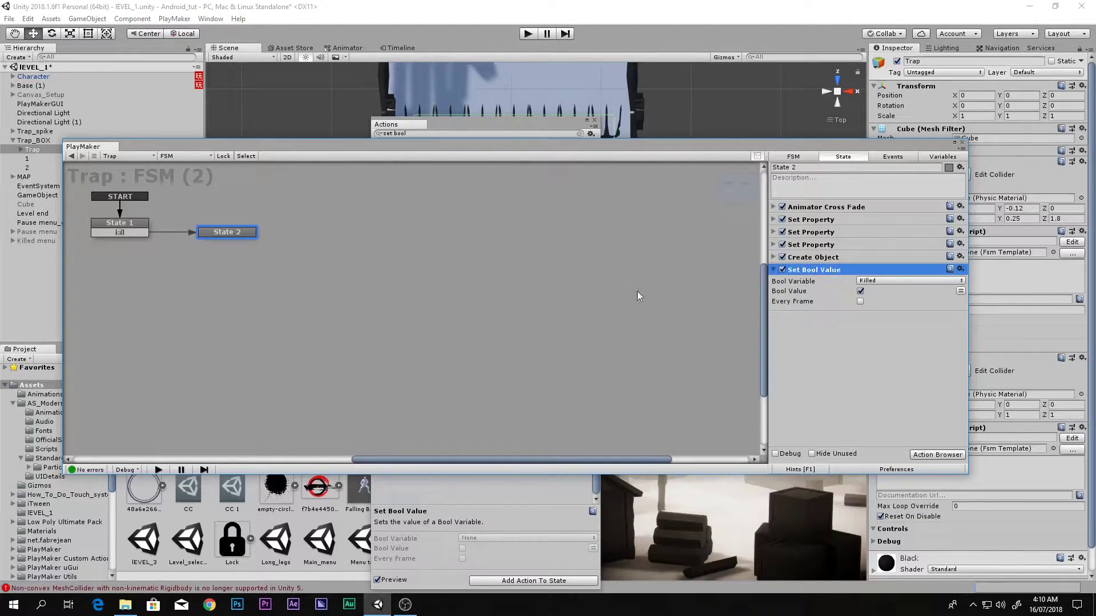
{"action": "left_click", "coordinate": [120, 226]}
{"action": "left_click", "coordinate": [828, 207]}
{"action": "key", "text": "ctrl+v"}
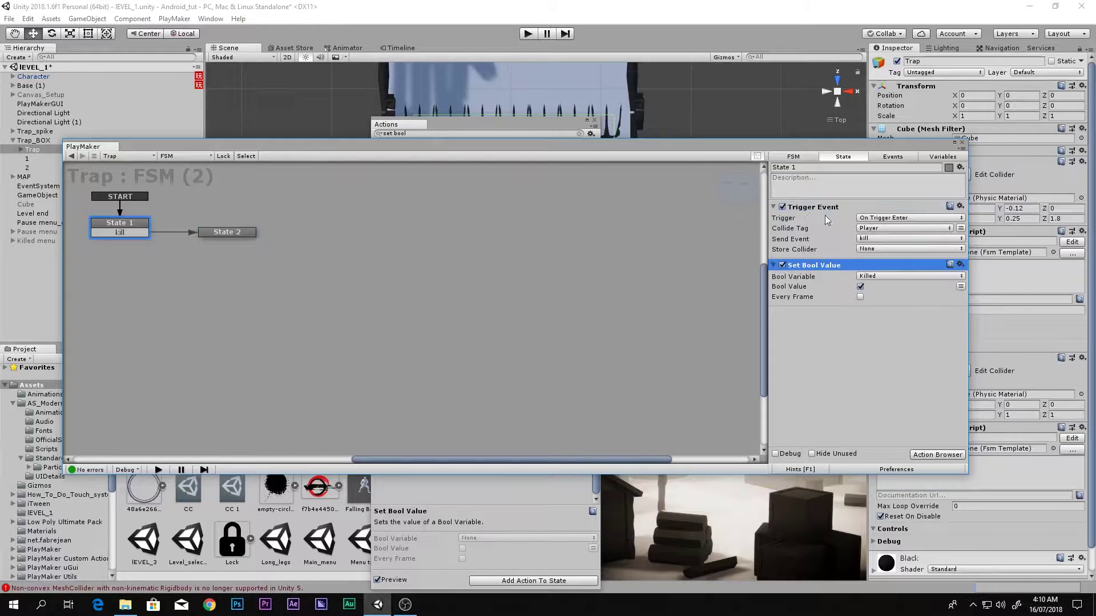
{"action": "left_click", "coordinate": [860, 287]}
{"action": "left_click", "coordinate": [909, 380]}
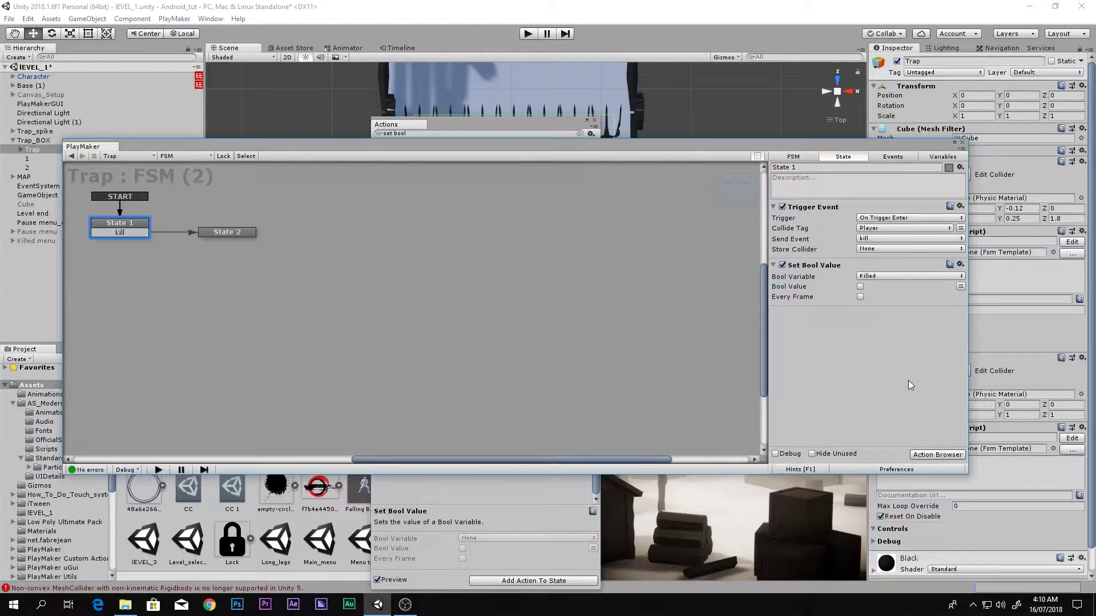
{"action": "left_click", "coordinate": [837, 266]}
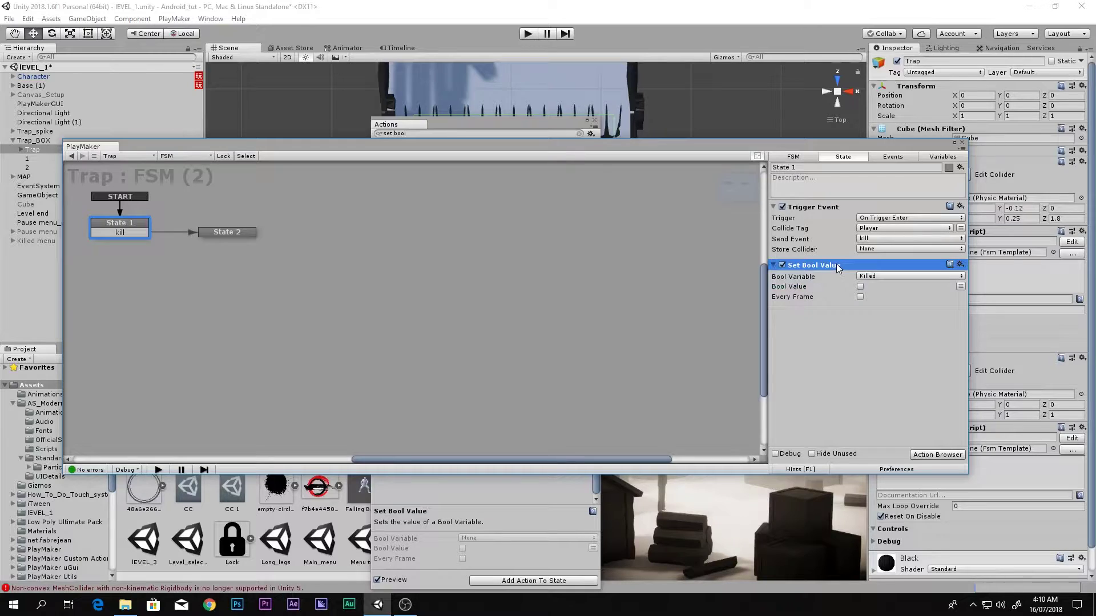
{"action": "key", "text": "Delete"}
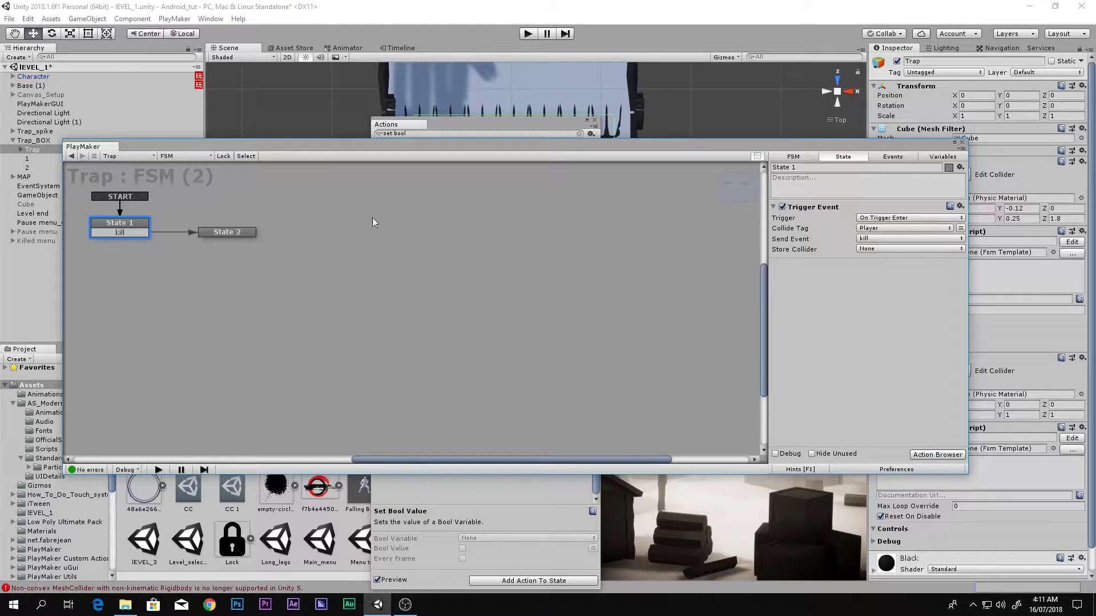
Step: Check the default value of the Killed global variable and return to the actions of State 2
{"action": "left_click", "coordinate": [935, 157]}
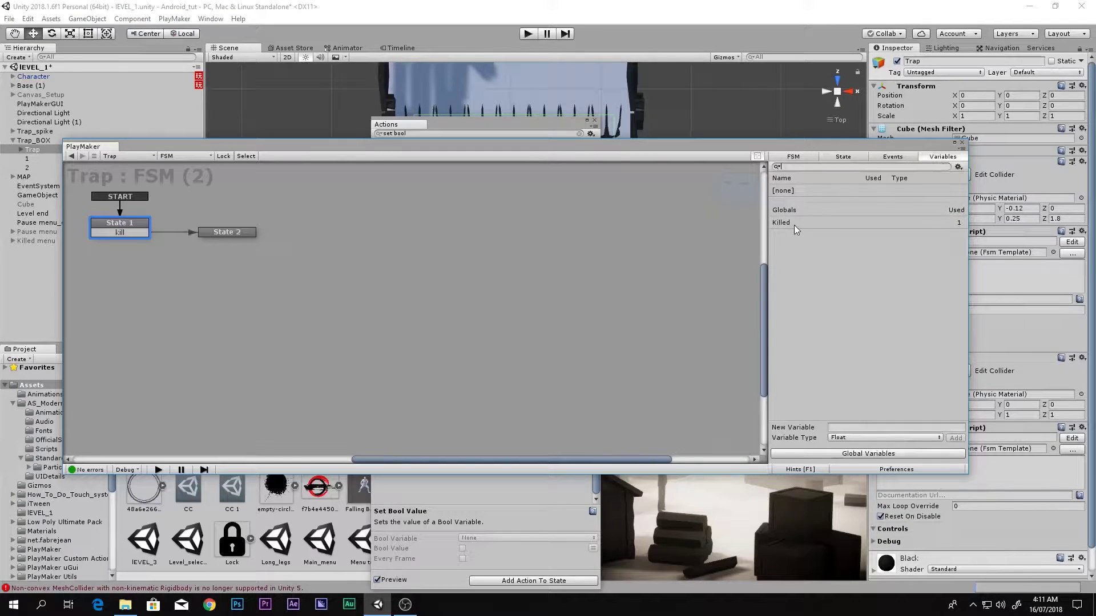
{"action": "left_click", "coordinate": [843, 454]}
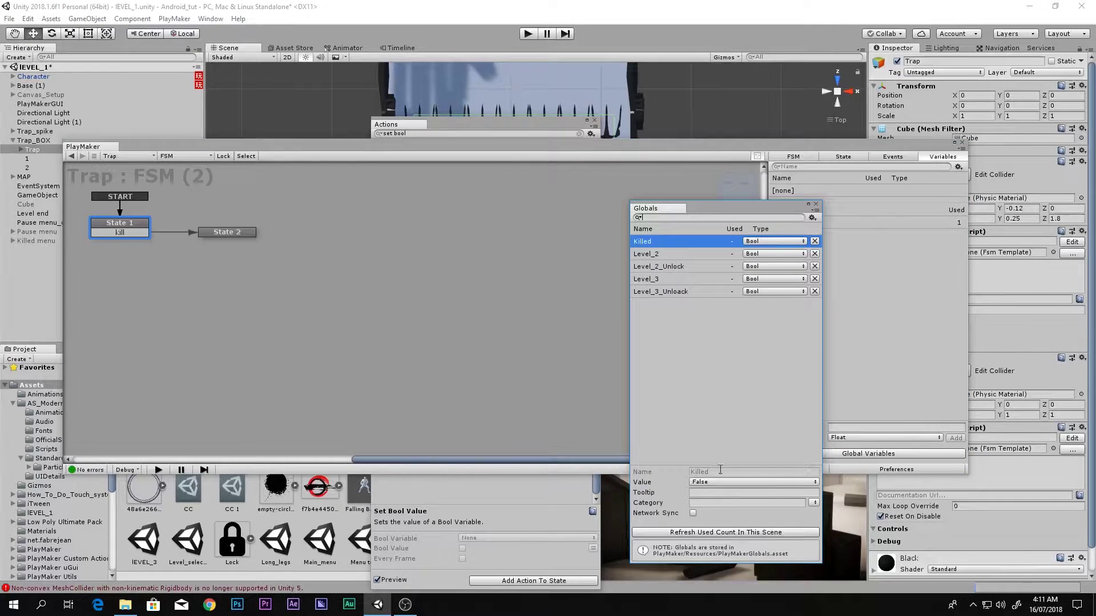
{"action": "left_click", "coordinate": [816, 205]}
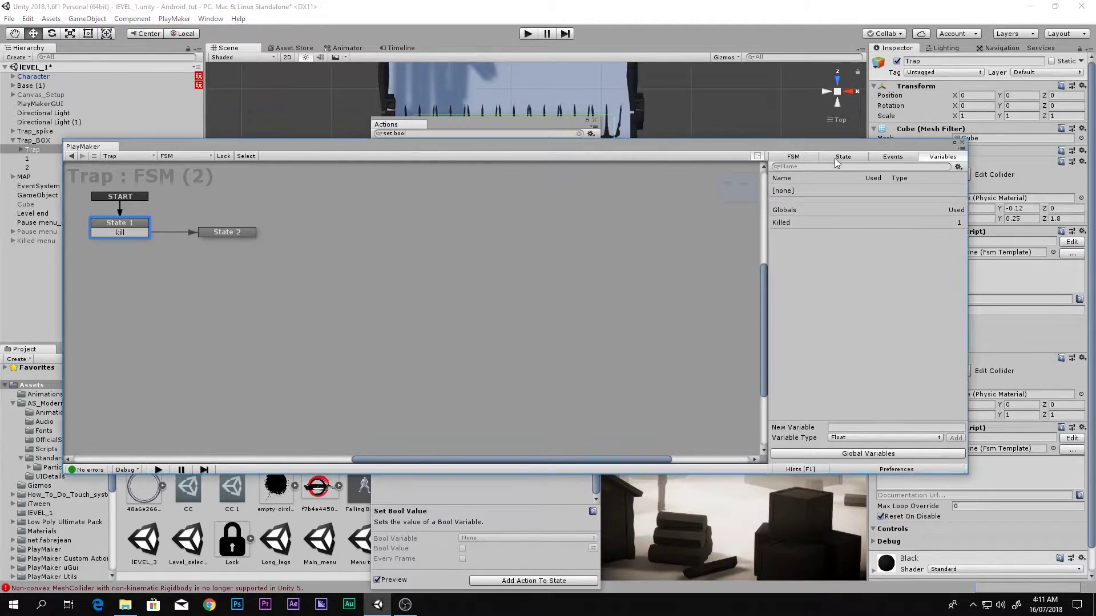
{"action": "left_click", "coordinate": [836, 157]}
{"action": "left_click", "coordinate": [226, 232]}
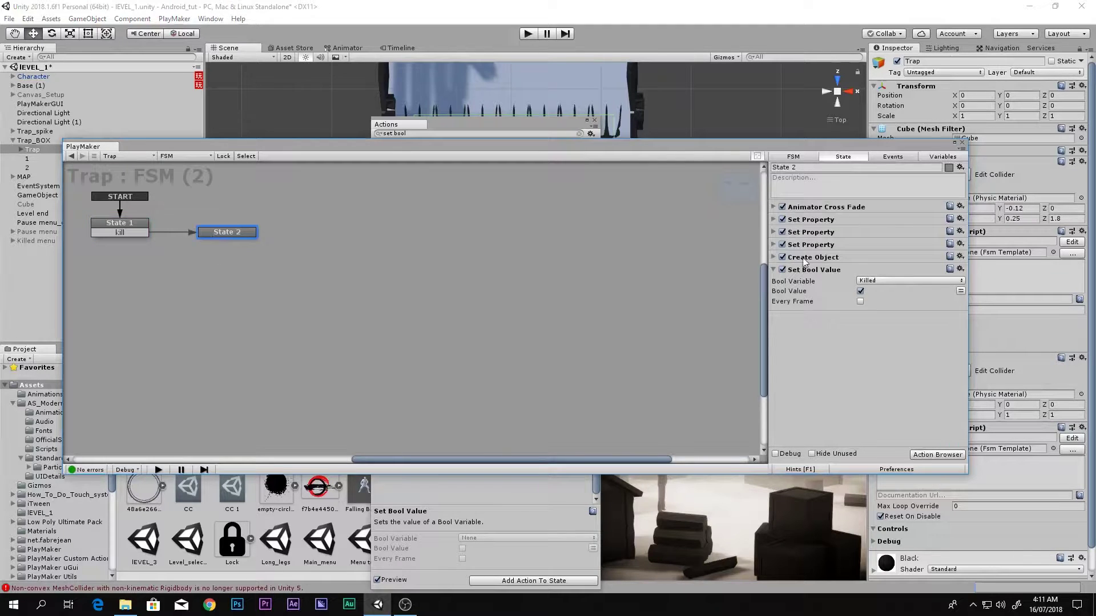
Step: Switch to the Trap's second PlayMaker FSM and show the Killed variable in the list of global variables
{"action": "left_click", "coordinate": [860, 291]}
{"action": "left_click", "coordinate": [959, 141]}
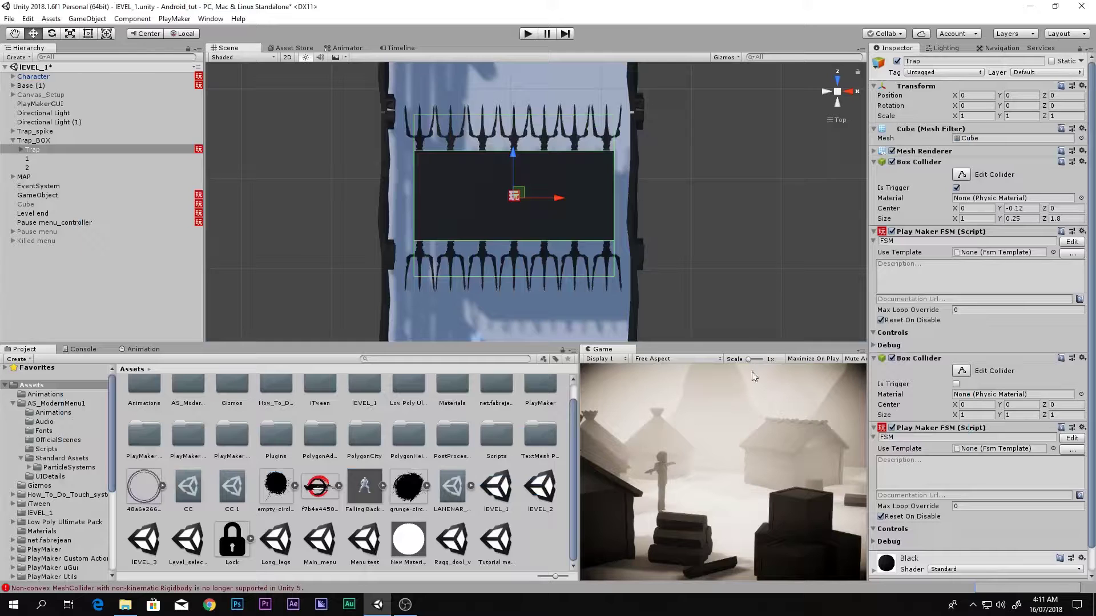
{"action": "left_click", "coordinate": [1073, 243]}
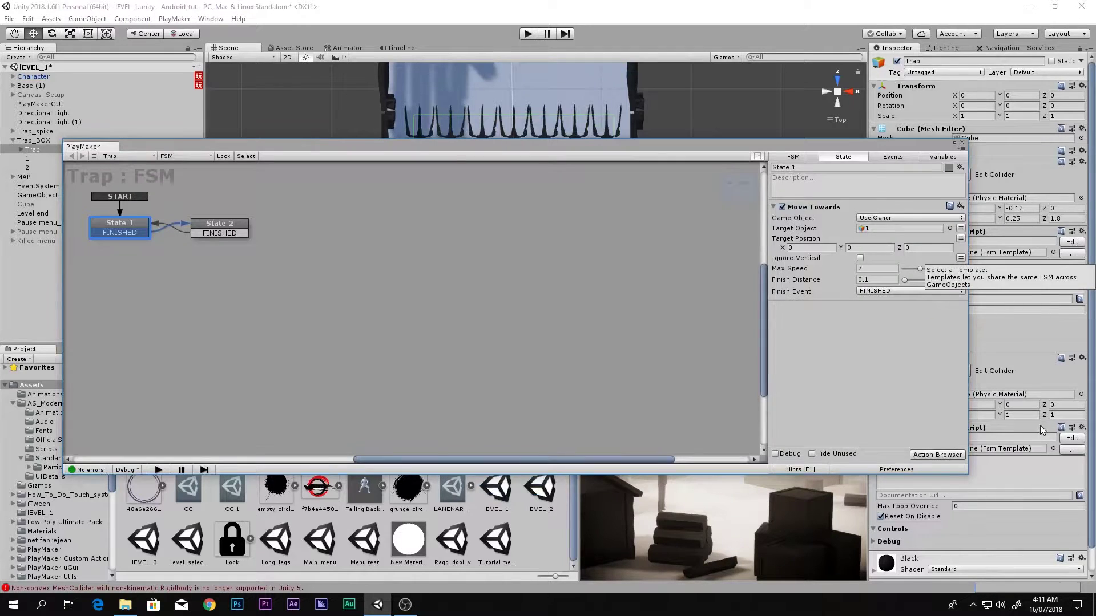
{"action": "left_click", "coordinate": [1068, 438]}
{"action": "left_click", "coordinate": [928, 455]}
{"action": "left_click", "coordinate": [942, 156]}
{"action": "left_click", "coordinate": [868, 454]}
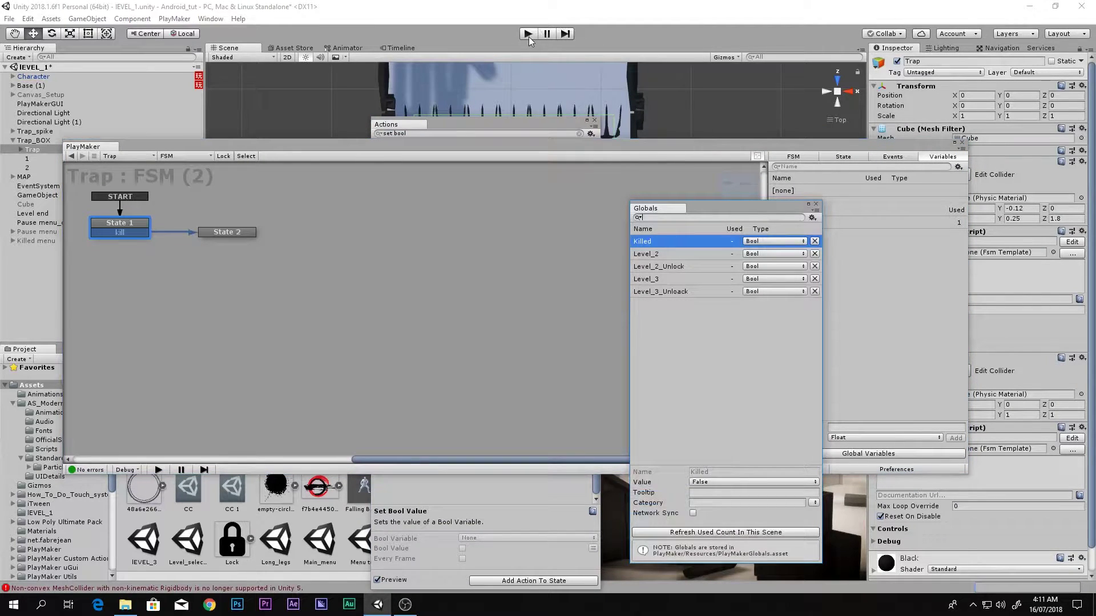
Step: Arrange the PlayMaker and Globals windows clear of the Game view and play the level to check Killed's value after a trap hit
{"action": "left_click", "coordinate": [594, 120]}
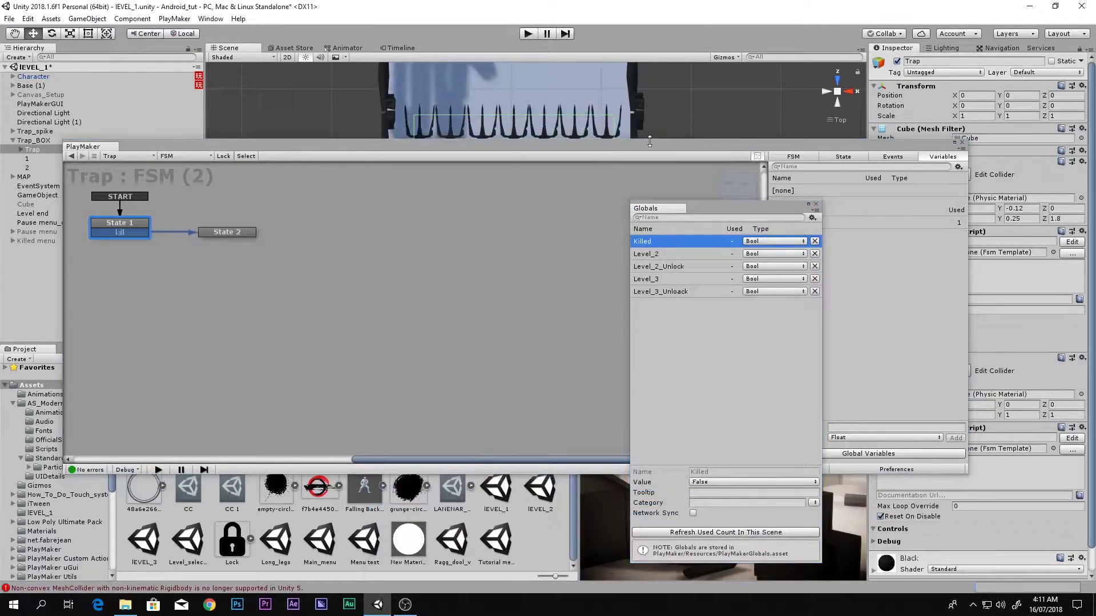
{"action": "left_click_drag", "start_coordinate": [770, 204], "coordinate": [654, 145]}
{"action": "left_click_drag", "start_coordinate": [739, 147], "coordinate": [489, 43]}
{"action": "left_click", "coordinate": [632, 379]}
{"action": "left_click_drag", "start_coordinate": [638, 147], "coordinate": [346, 62]}
{"action": "left_click", "coordinate": [531, 29]}
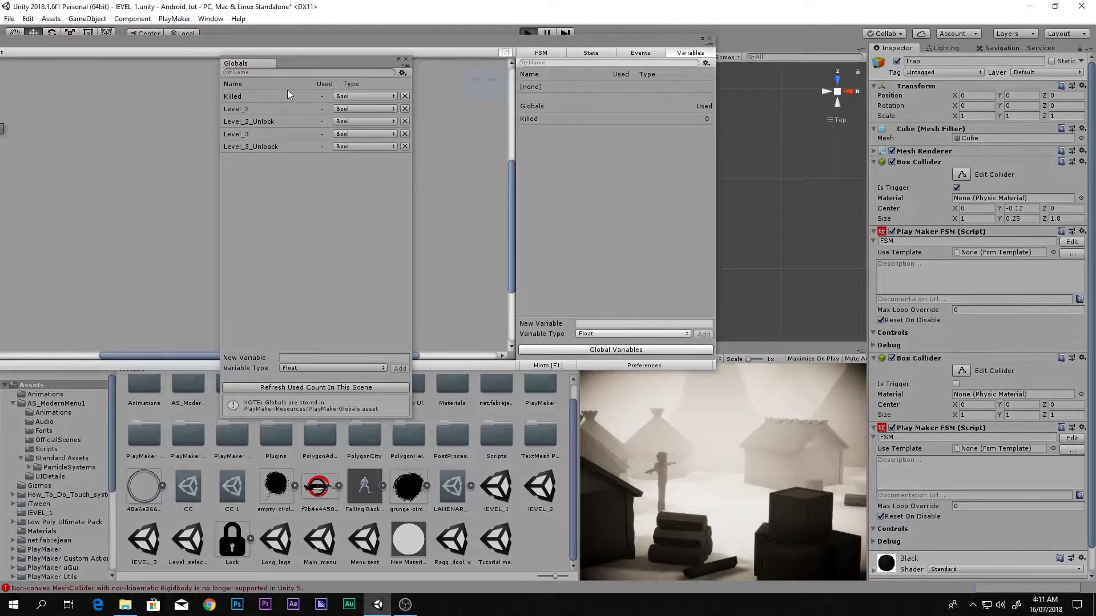
{"action": "left_click", "coordinate": [266, 97]}
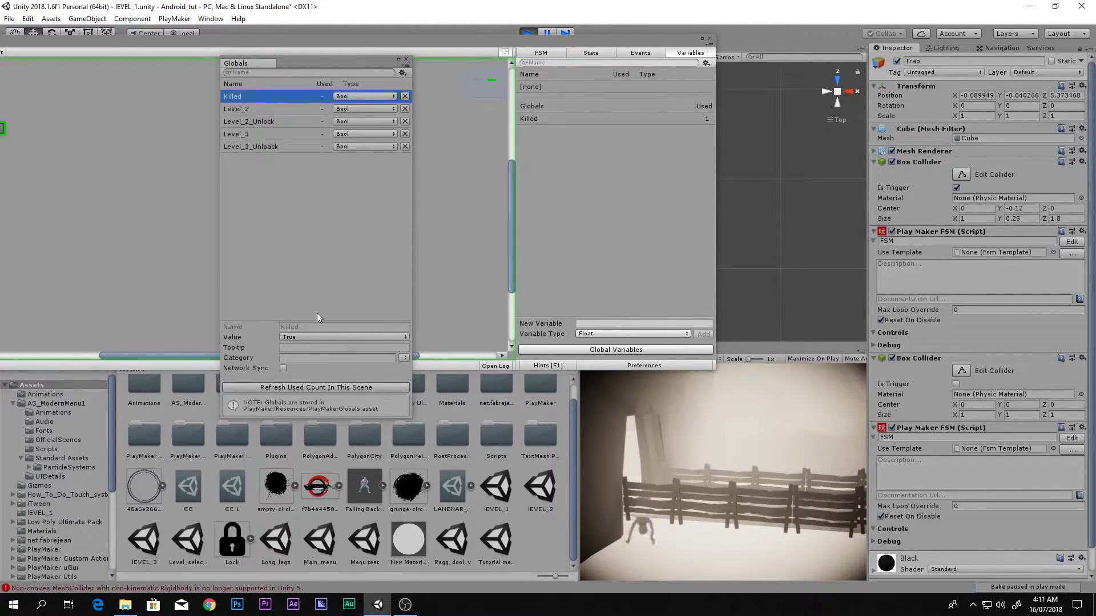
{"action": "left_click", "coordinate": [406, 59]}
{"action": "left_click", "coordinate": [710, 38]}
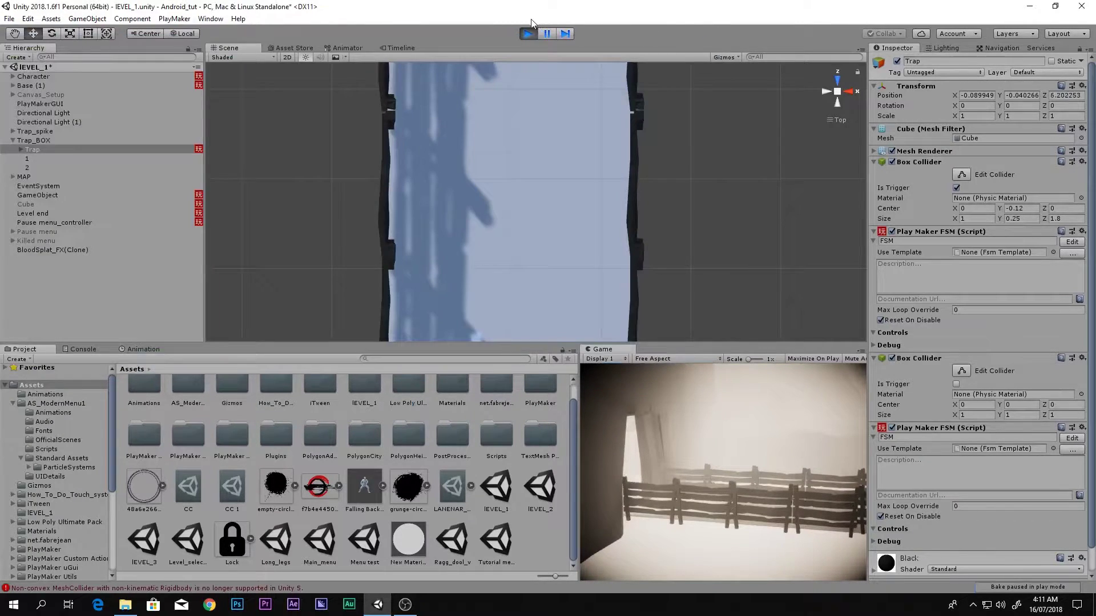
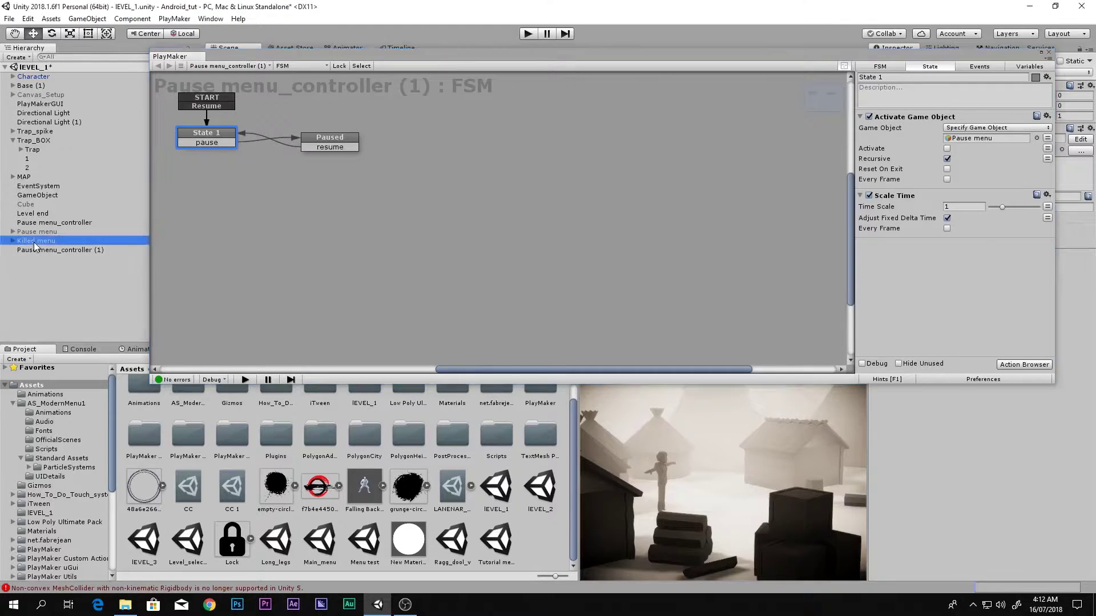
Step: Assign Killed menu as the game object of the Activate Game Object actions in State 1 and Paused of Pause menu_controller (1)
{"action": "left_click", "coordinate": [303, 144]}
{"action": "left_click_drag", "start_coordinate": [38, 242], "coordinate": [986, 142]}
{"action": "left_click", "coordinate": [462, 236]}
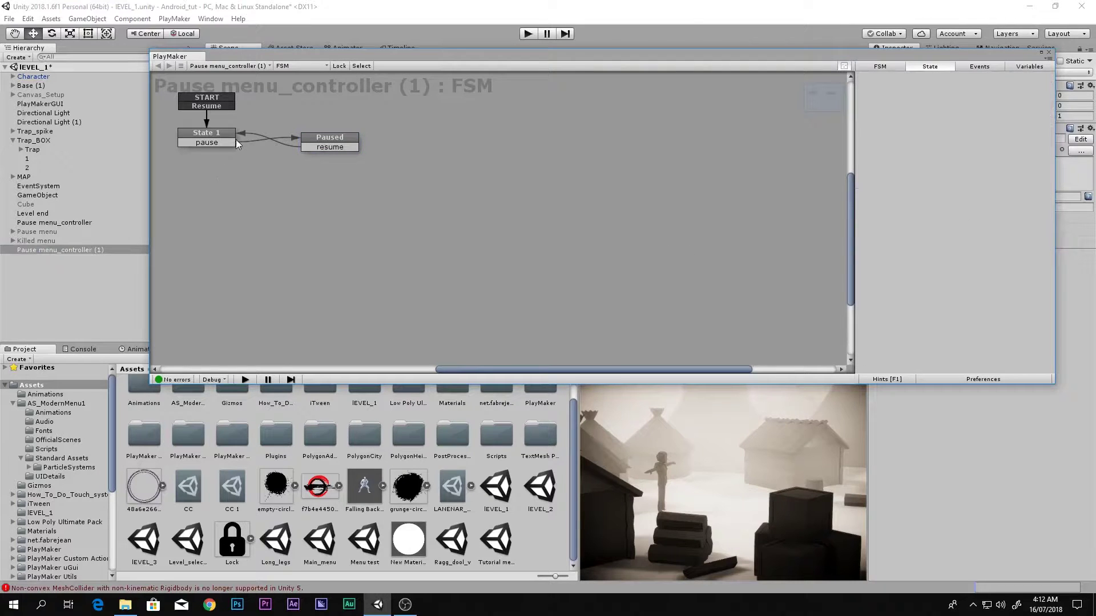
{"action": "left_click", "coordinate": [213, 143]}
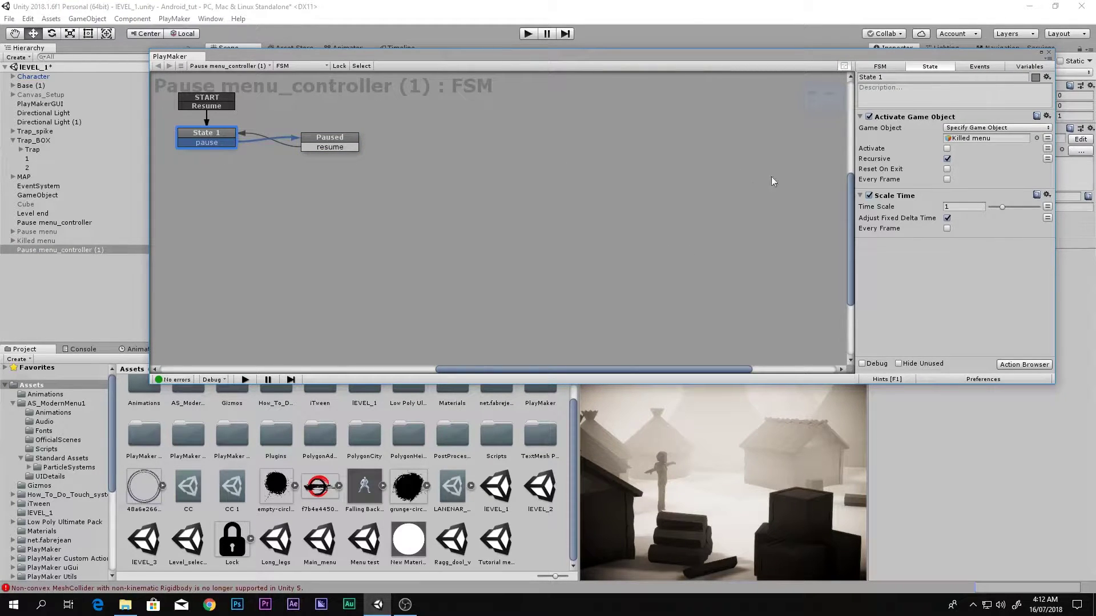
{"action": "right_click", "coordinate": [197, 135]}
{"action": "right_click", "coordinate": [214, 101]}
{"action": "right_click", "coordinate": [217, 96]}
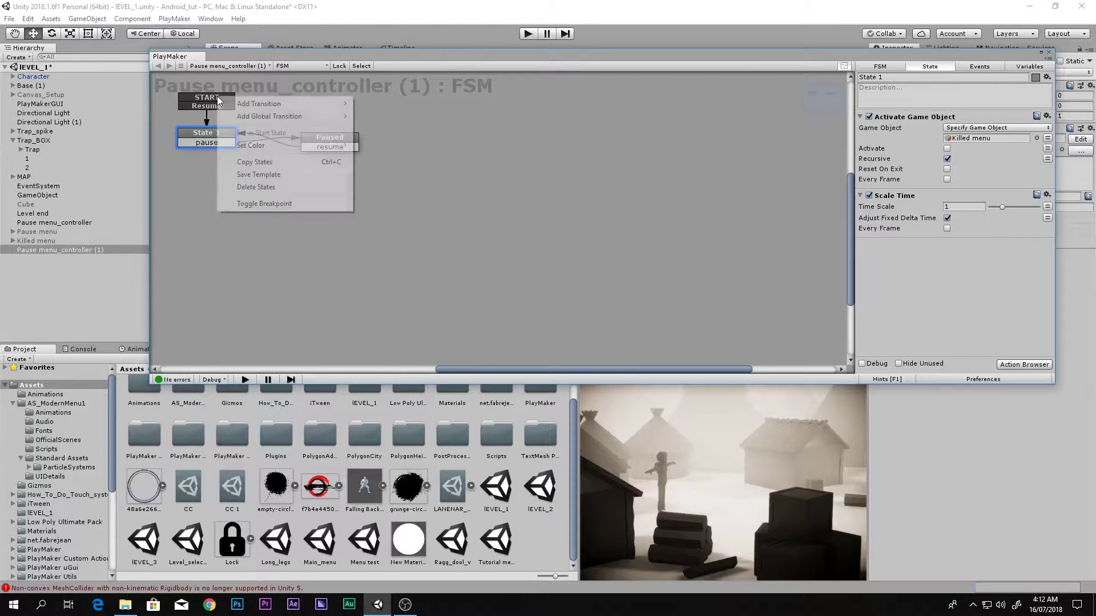
{"action": "left_click", "coordinate": [217, 110]}
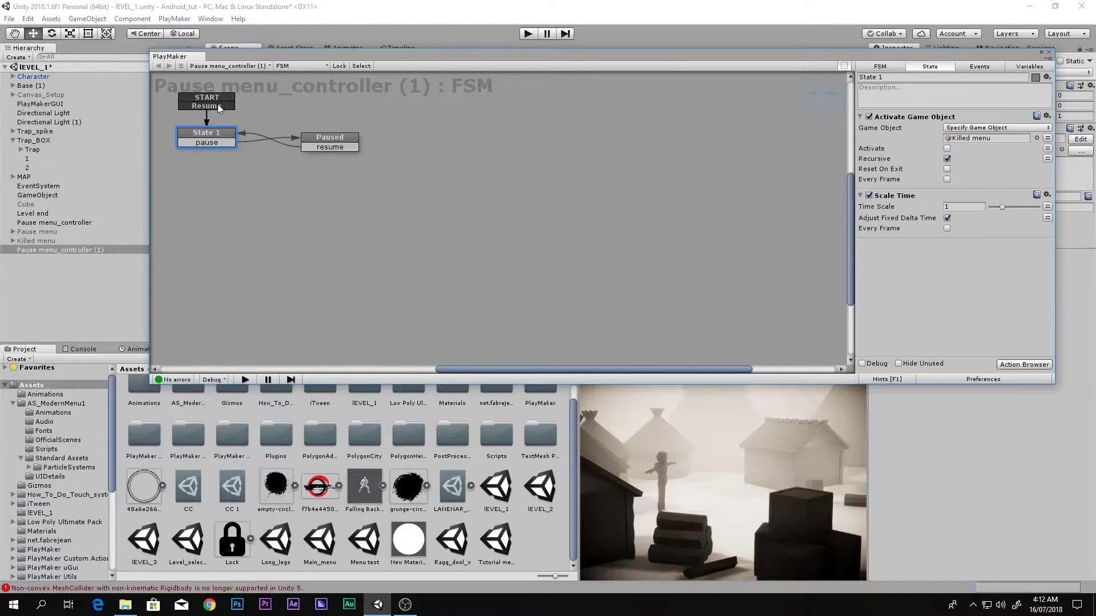
Step: Copy the Activate Game Object and Scale Time actions of State 1 and add a new state below it
{"action": "left_click", "coordinate": [889, 117]}
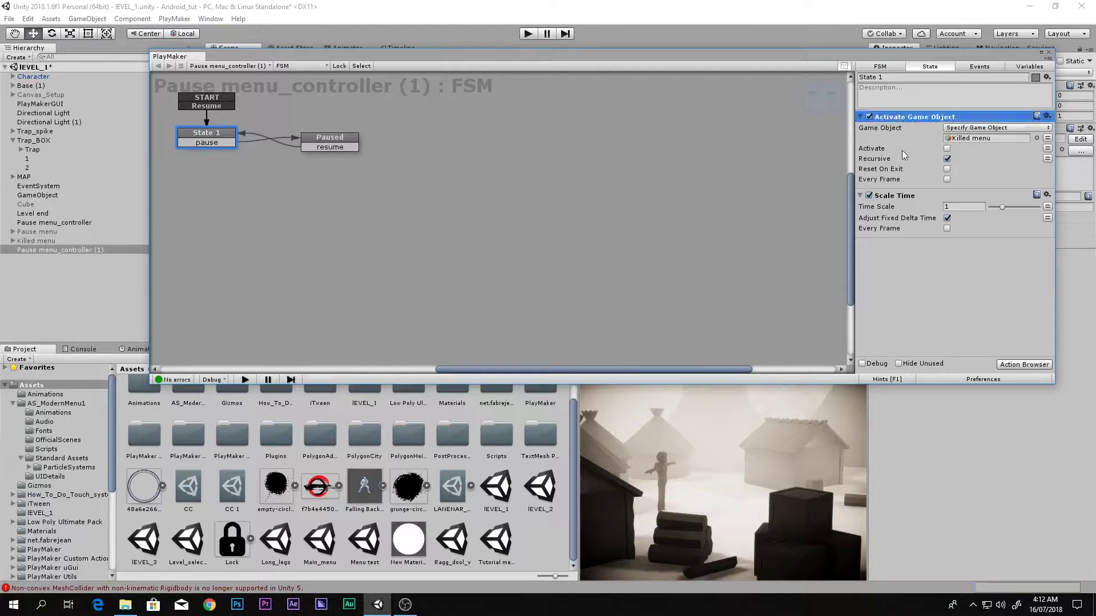
{"action": "left_click", "coordinate": [917, 196], "text": "ctrl"}
{"action": "left_click", "coordinate": [207, 252]}
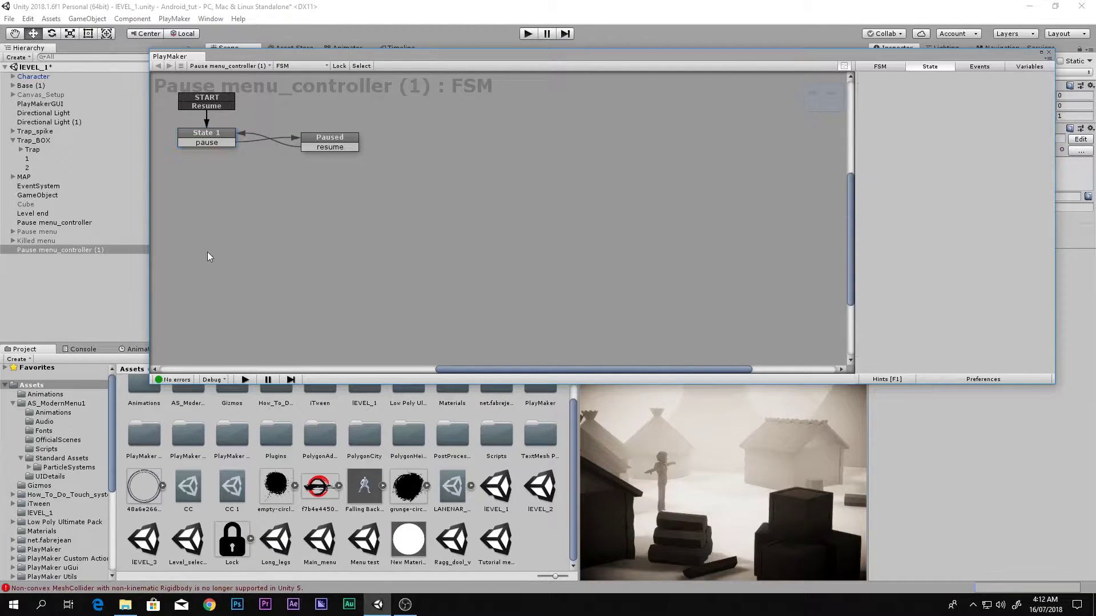
{"action": "right_click", "coordinate": [246, 202]}
{"action": "left_click", "coordinate": [274, 206]}
Step: Make State 2 the start state of the controller's FSM and delete State 1 with its Resume global transition
{"action": "left_click", "coordinate": [219, 137]}
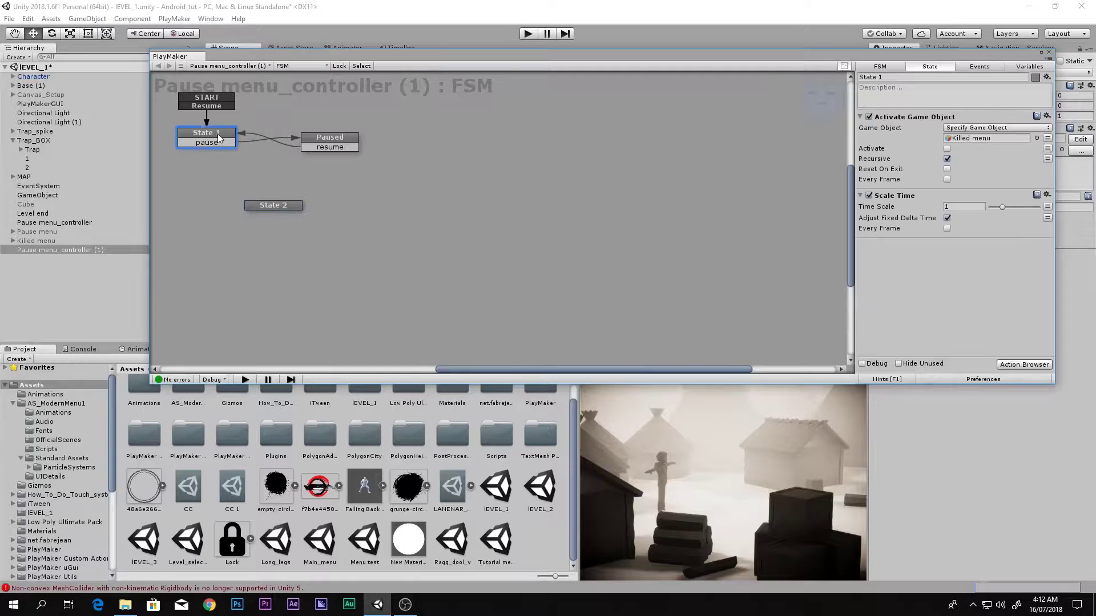
{"action": "key", "text": "Delete"}
{"action": "left_click", "coordinate": [623, 324]}
{"action": "left_click", "coordinate": [277, 205]}
{"action": "right_click", "coordinate": [281, 204]}
{"action": "left_click", "coordinate": [327, 240]}
{"action": "left_click", "coordinate": [218, 138]}
{"action": "key", "text": "Delete"}
Step: Move State 2 to the deleted state's place and paste the copied Activate Game Object and Scale Time actions into it
{"action": "left_click_drag", "start_coordinate": [277, 207], "coordinate": [220, 145]}
{"action": "right_click", "coordinate": [220, 144]}
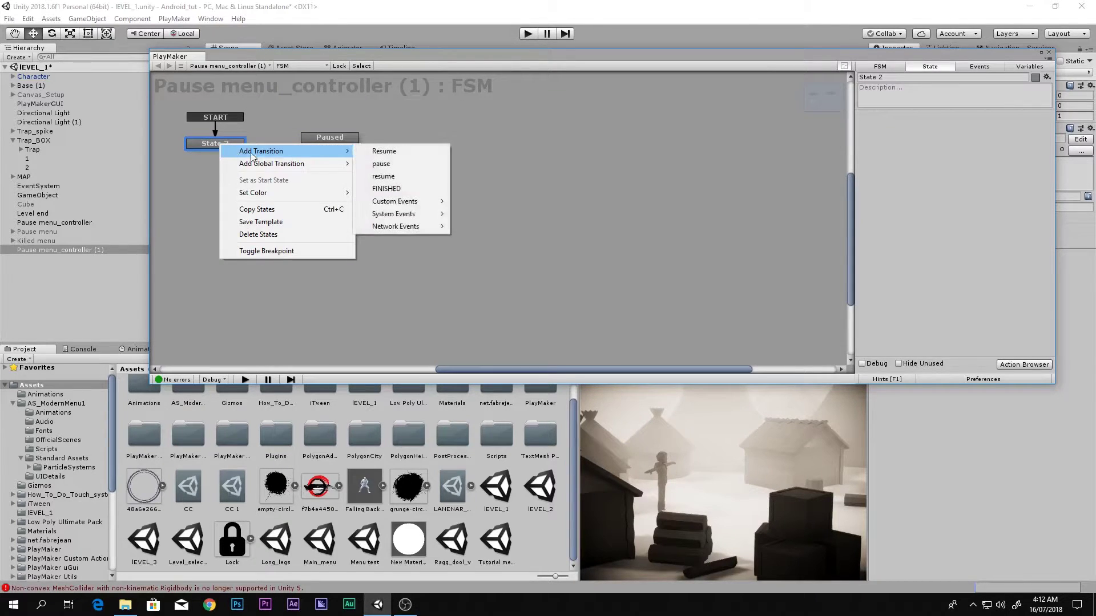
{"action": "left_click", "coordinate": [1027, 213]}
{"action": "right_click", "coordinate": [1028, 212]}
{"action": "left_click", "coordinate": [972, 313]}
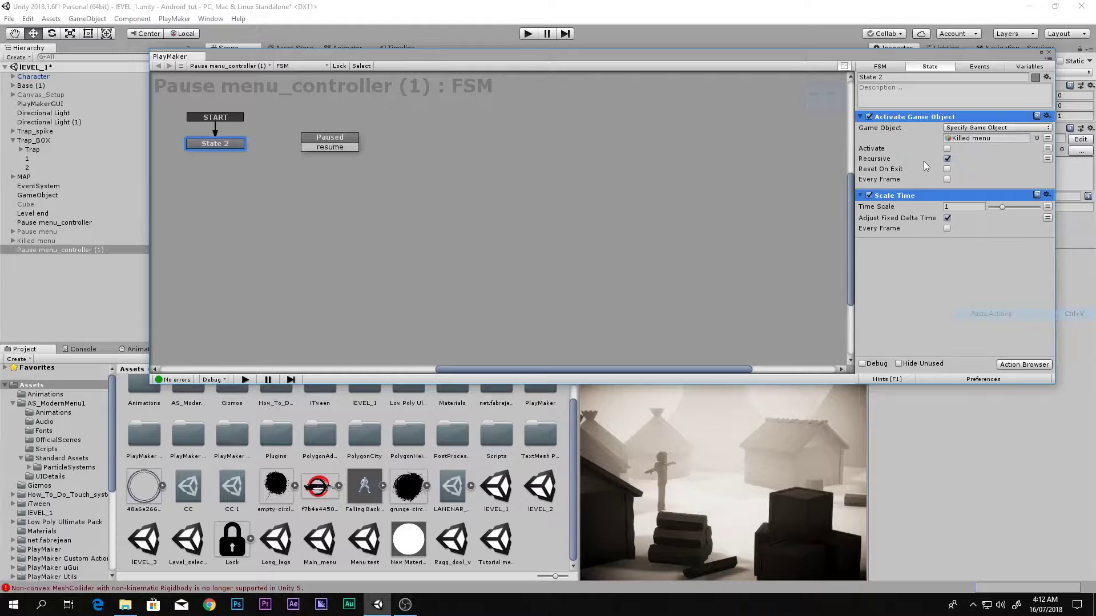
Step: Add a pause transition from State 2 to Paused and delete the resume transition of Paused
{"action": "right_click", "coordinate": [237, 149]}
{"action": "mouse_move", "coordinate": [274, 154]}
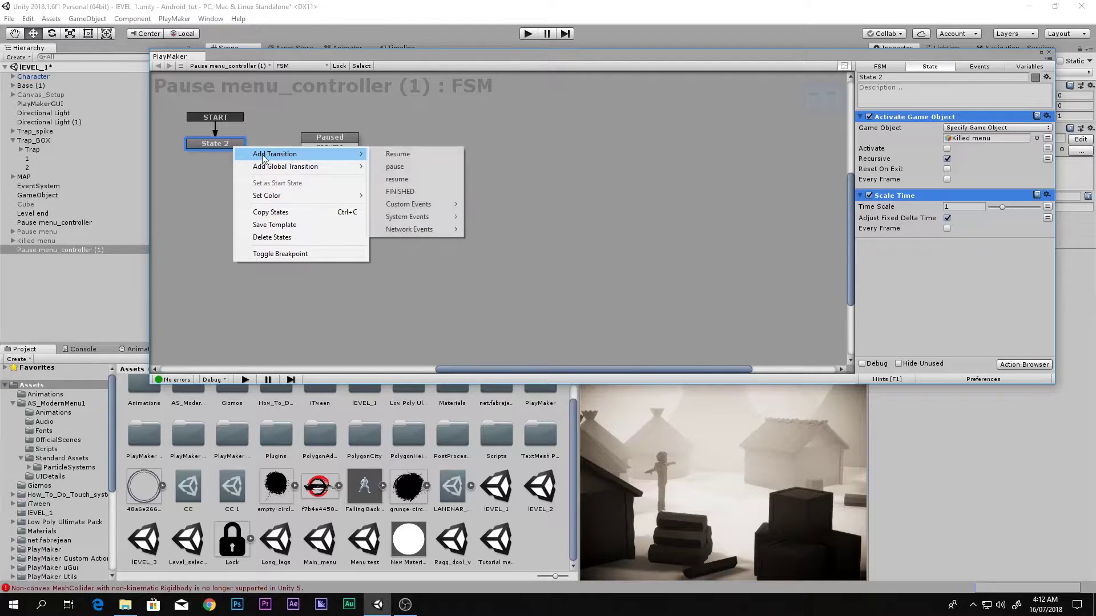
{"action": "left_click", "coordinate": [407, 166]}
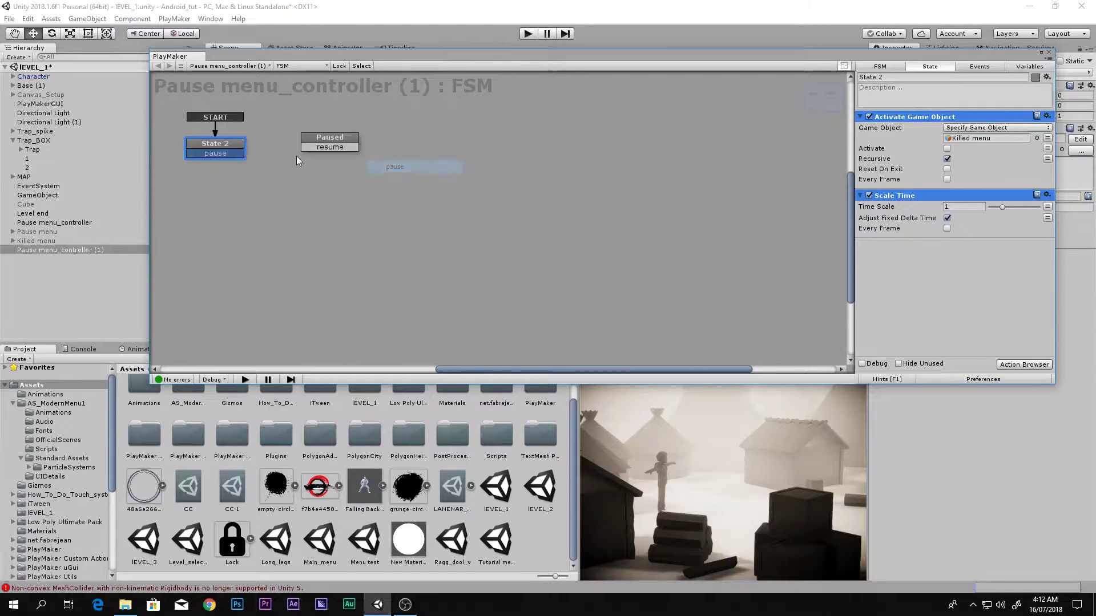
{"action": "left_click_drag", "start_coordinate": [227, 153], "coordinate": [342, 159]}
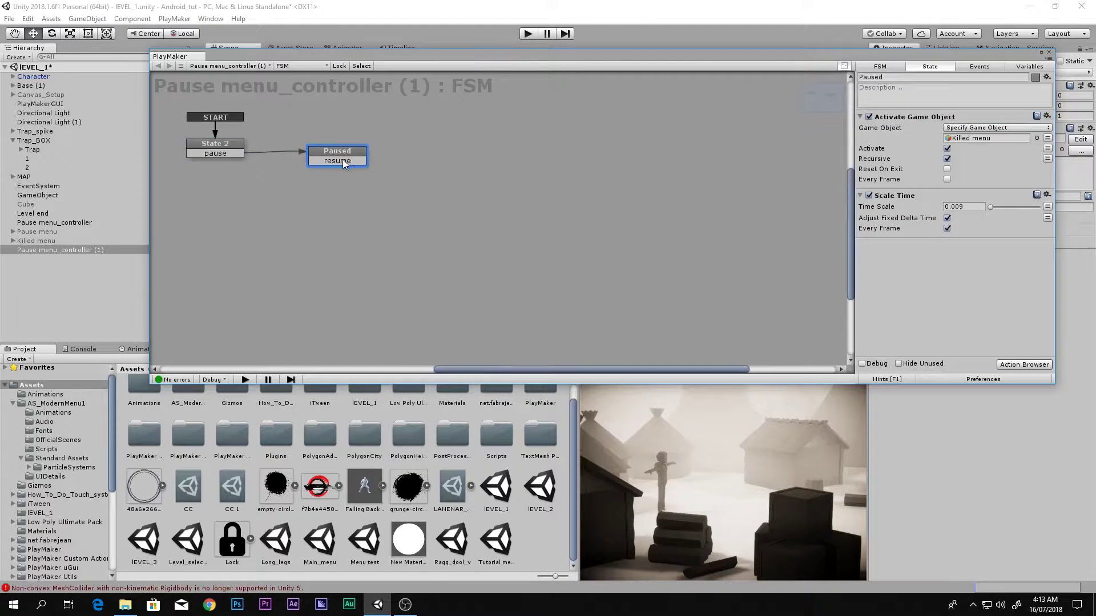
{"action": "right_click", "coordinate": [342, 160]}
{"action": "left_click", "coordinate": [375, 311]}
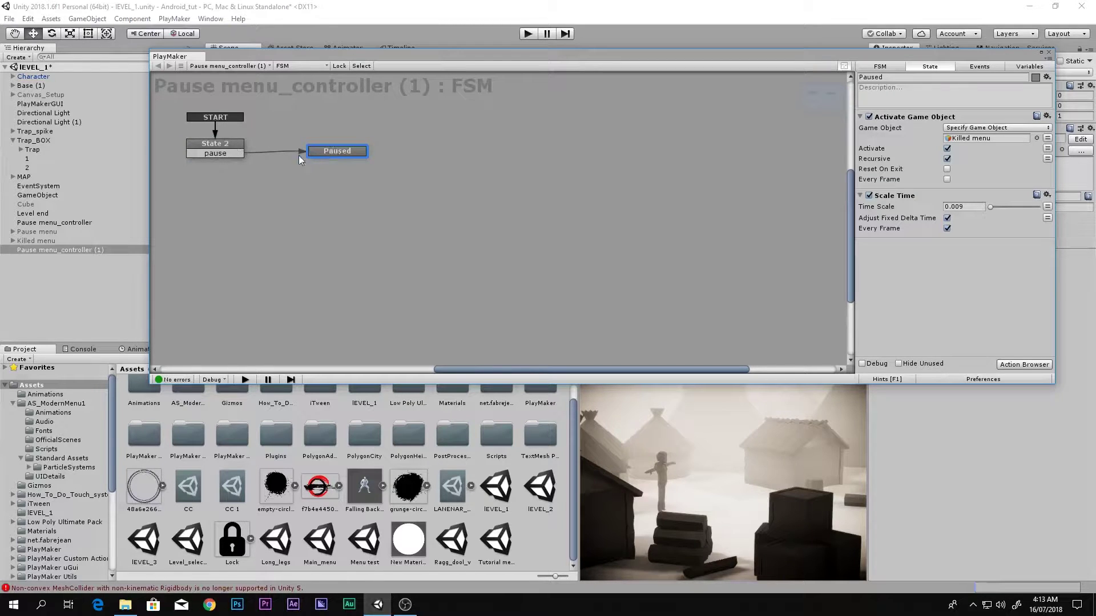
Step: Add a Bool Test action to State 2 that checks the global variable Killed and sends the pause event when true
{"action": "left_click", "coordinate": [227, 152]}
{"action": "left_click", "coordinate": [860, 116]}
{"action": "left_click", "coordinate": [861, 127]}
{"action": "type", "text": "bool tes"}
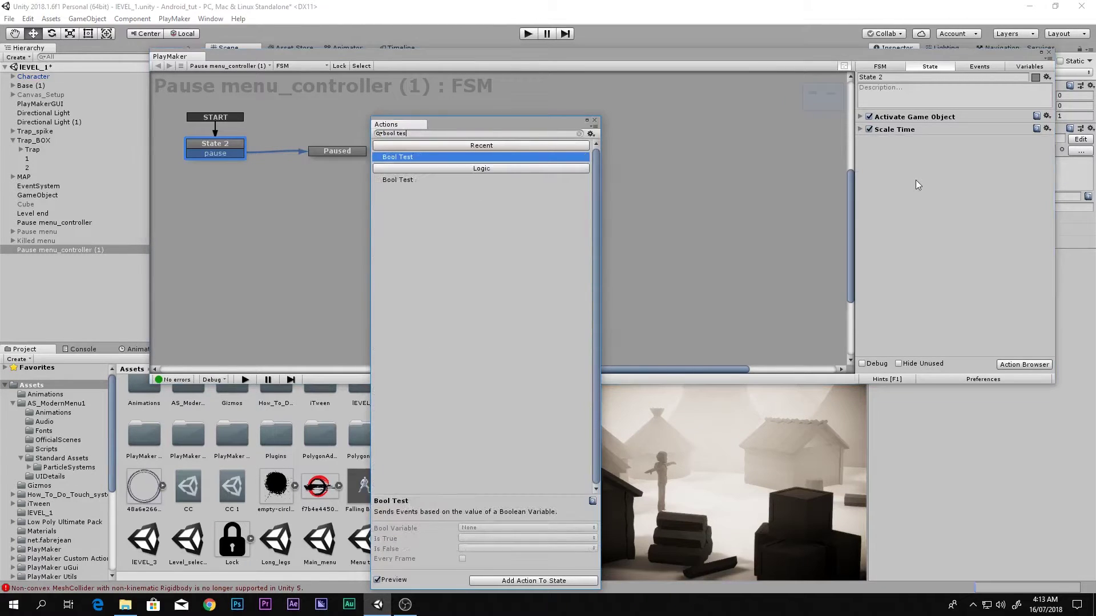
{"action": "key", "text": "Return"}
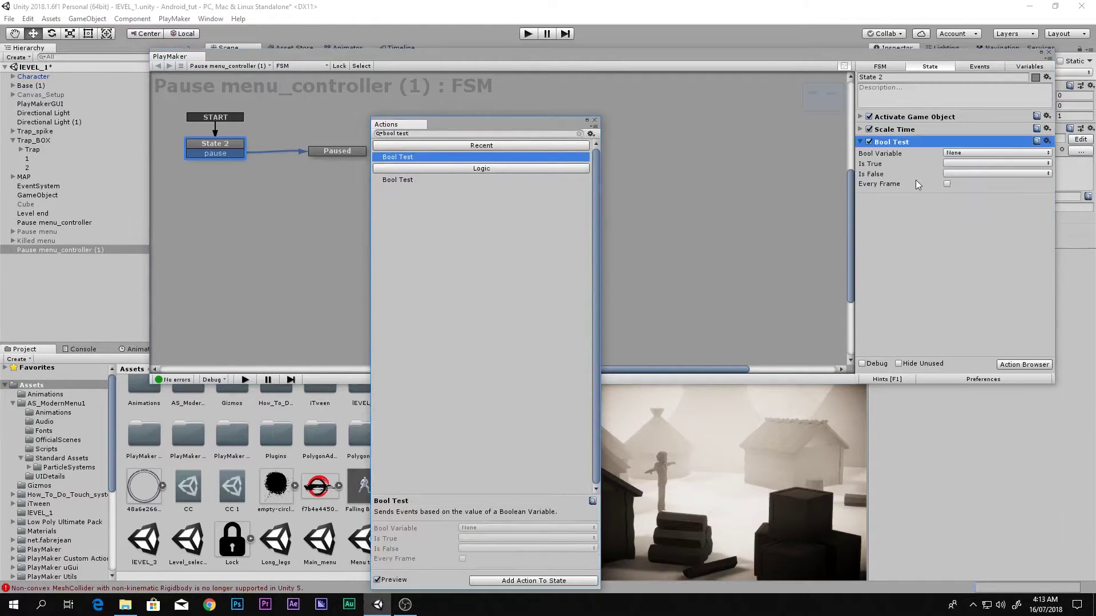
{"action": "left_click", "coordinate": [961, 152]}
{"action": "mouse_move", "coordinate": [975, 178]}
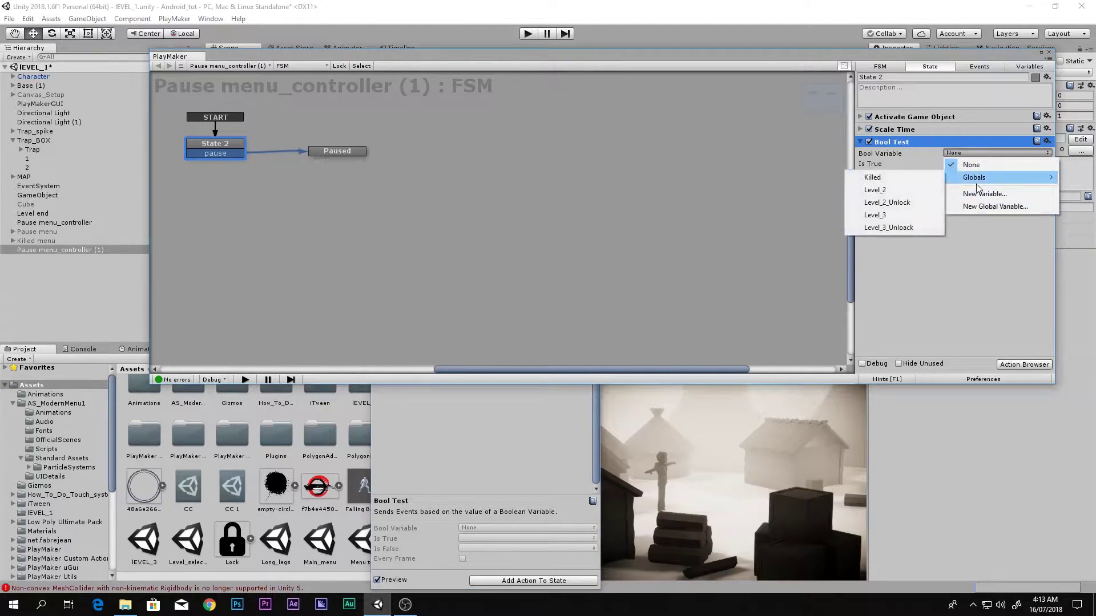
{"action": "left_click", "coordinate": [896, 184]}
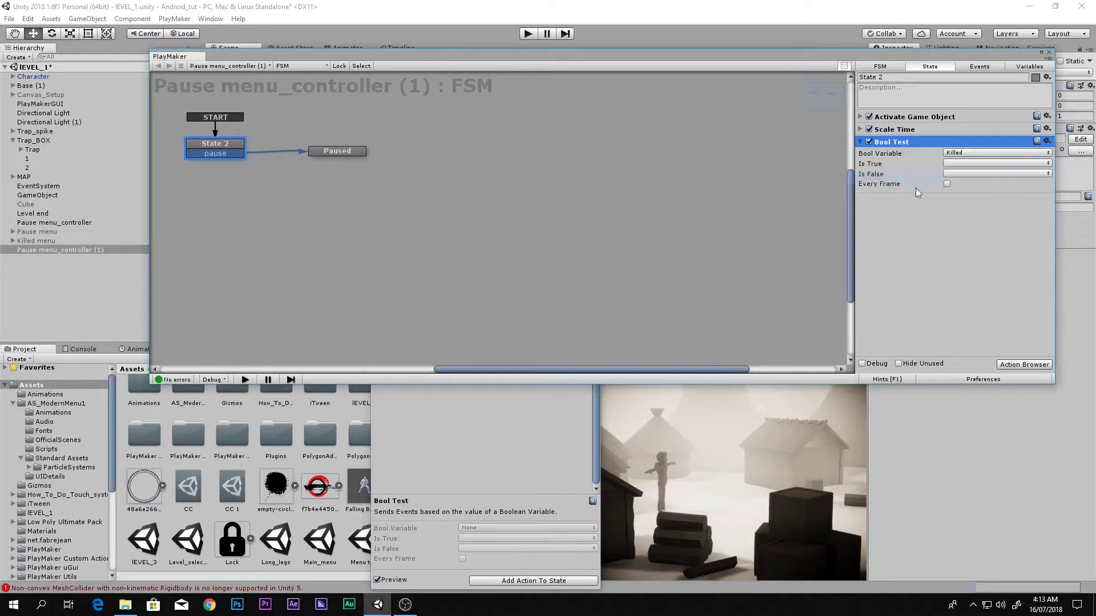
{"action": "left_click", "coordinate": [957, 165]}
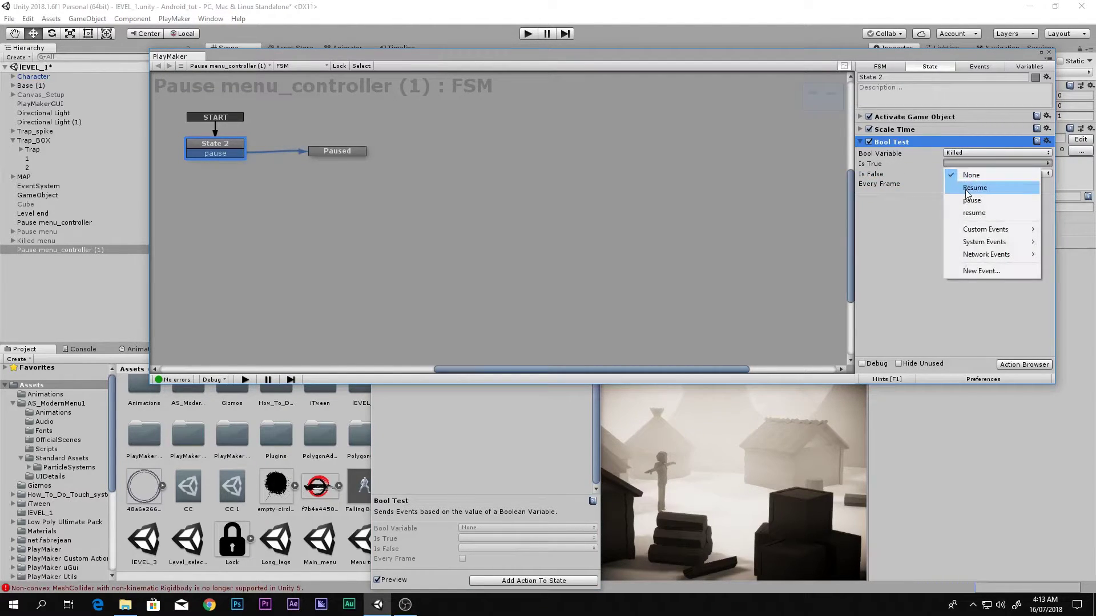
{"action": "left_click", "coordinate": [967, 201]}
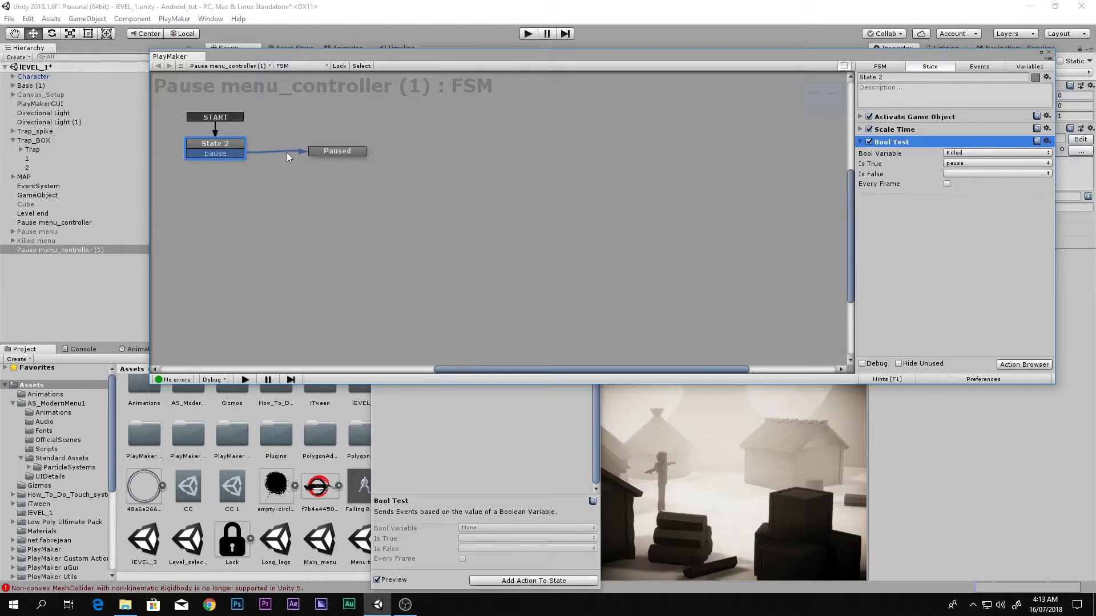
Step: Examine the Activate Game Object and Scale Time settings of the Paused state and of State 2
{"action": "left_click", "coordinate": [337, 152]}
{"action": "left_click", "coordinate": [860, 116]}
{"action": "left_click", "coordinate": [860, 127]}
{"action": "left_click", "coordinate": [860, 117]}
{"action": "left_click", "coordinate": [860, 196]}
{"action": "left_click", "coordinate": [970, 206]}
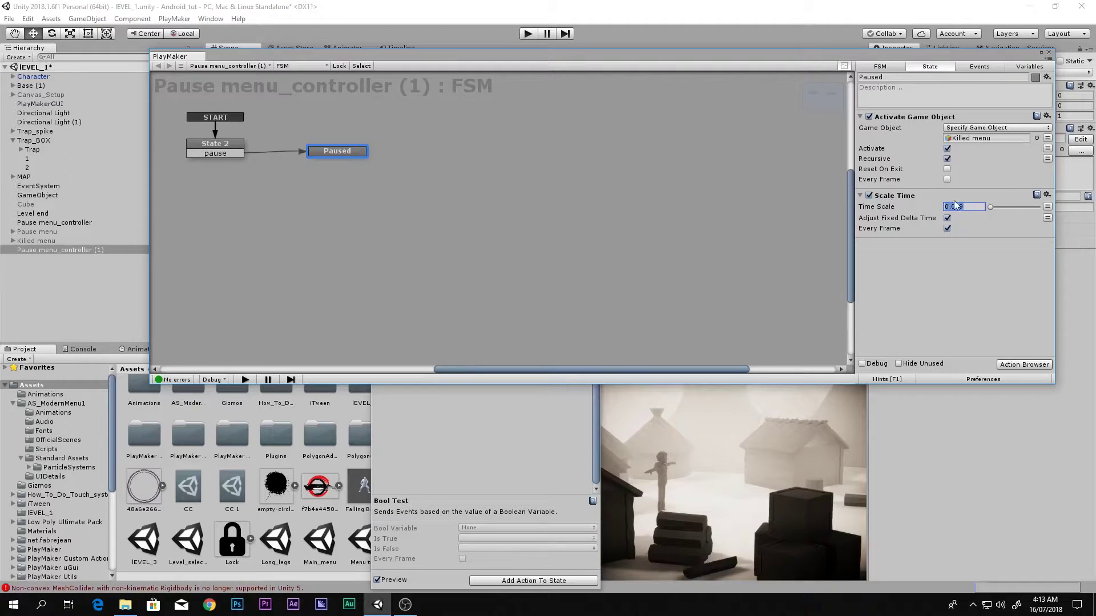
{"action": "left_click", "coordinate": [223, 153]}
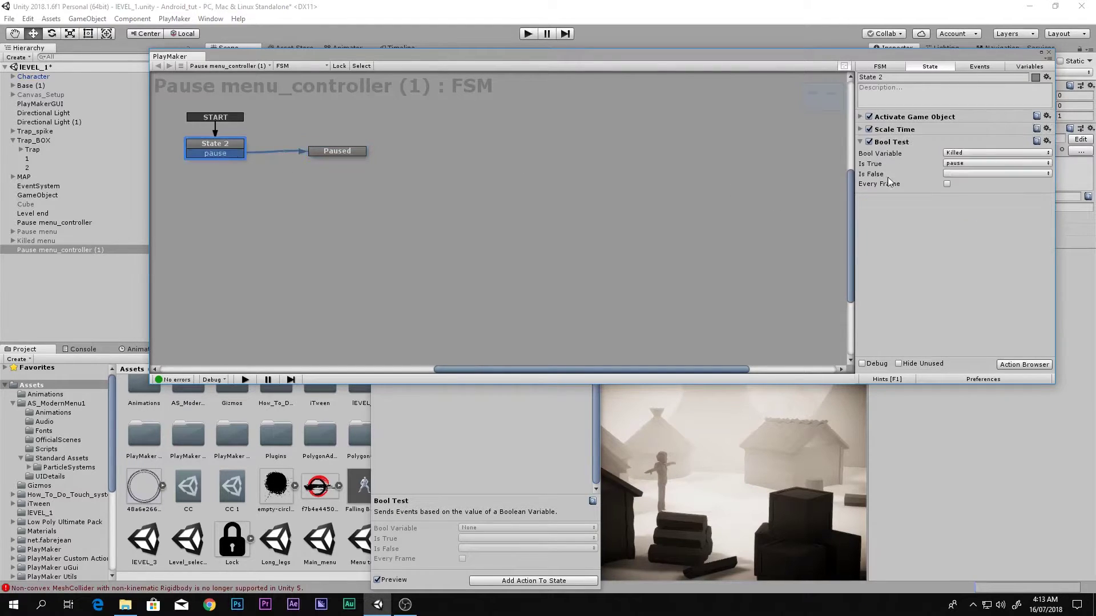
{"action": "left_click", "coordinate": [860, 129]}
{"action": "left_click", "coordinate": [963, 140]}
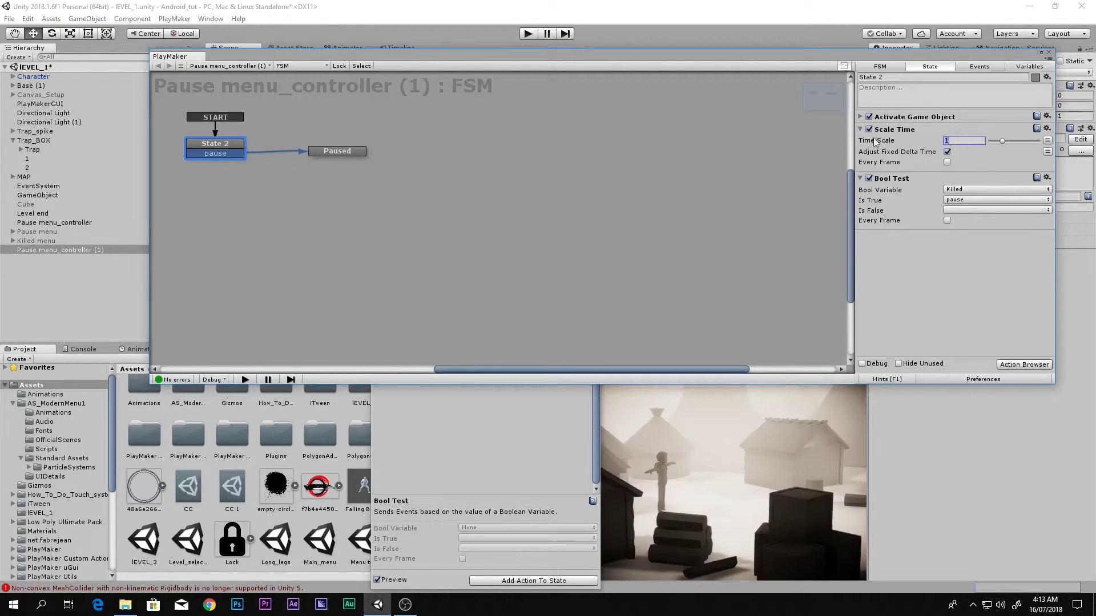
{"action": "left_click", "coordinate": [860, 117]}
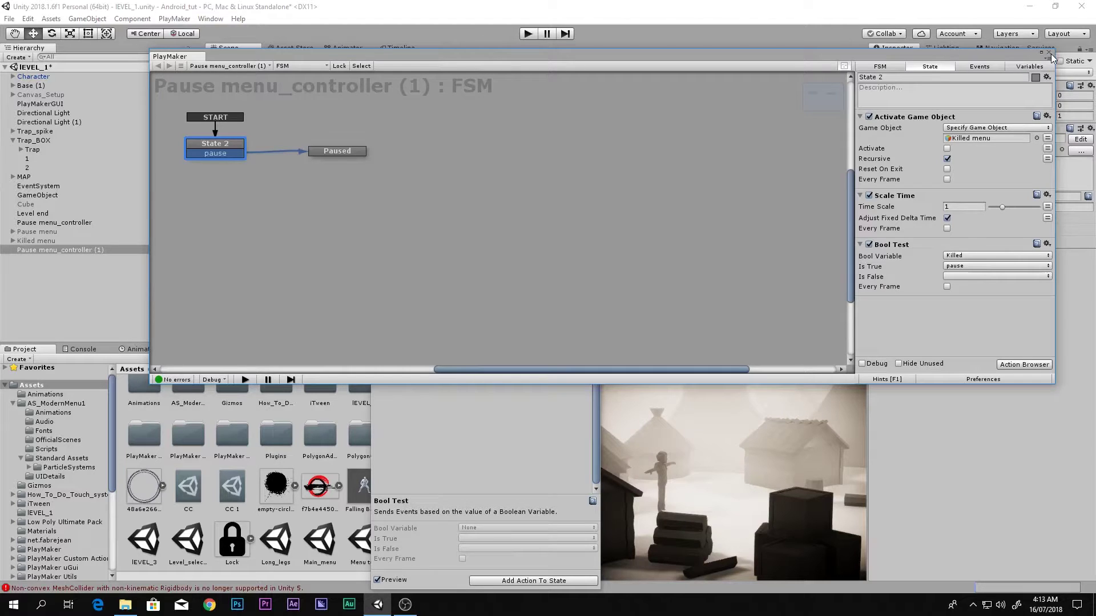
Step: Make State 2's Bool Test run every frame and play the level to test the Killed menu controller
{"action": "left_click", "coordinate": [947, 287]}
{"action": "left_click_drag", "start_coordinate": [756, 64], "coordinate": [558, 57]}
{"action": "left_click", "coordinate": [528, 33]}
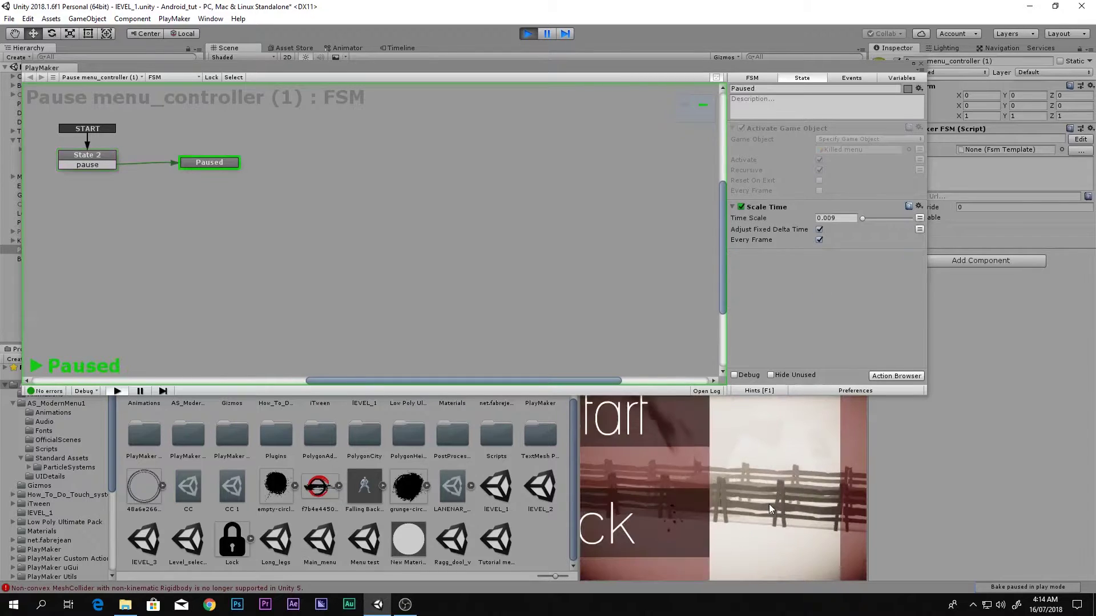
{"action": "left_click", "coordinate": [920, 63]}
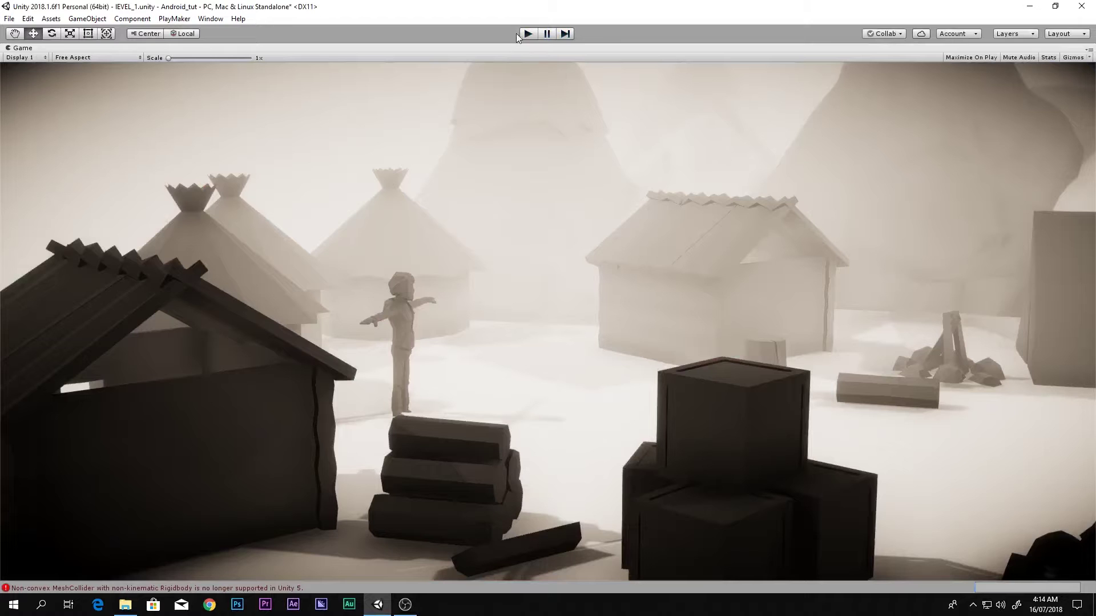
Step: Play the level in the maximized Game view, get killed by the trap and choose Back in the Killed menu
{"action": "left_click", "coordinate": [527, 34]}
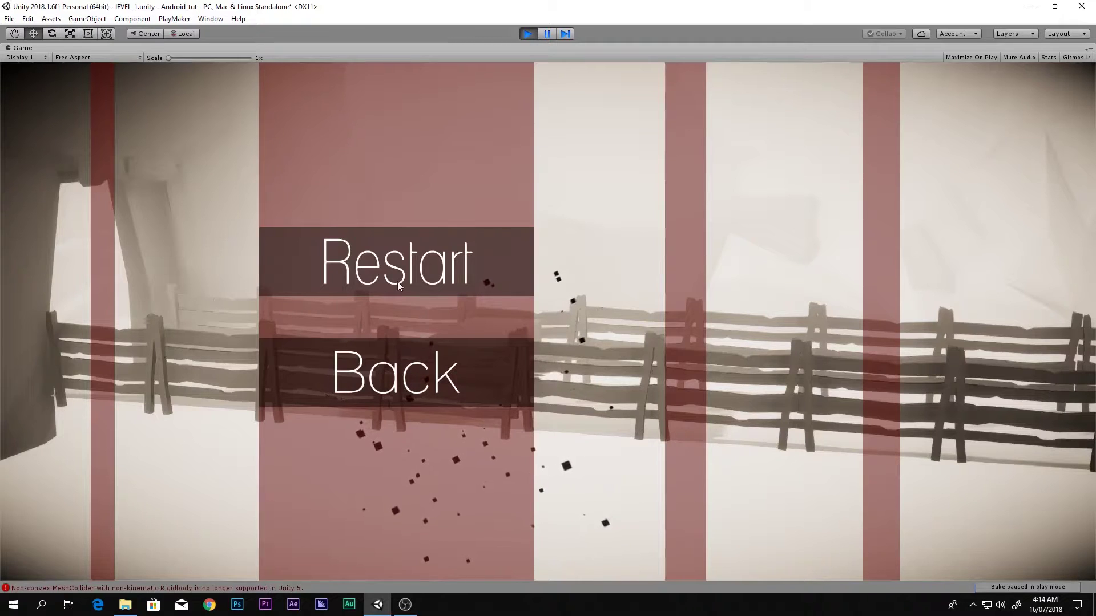
{"action": "left_click", "coordinate": [408, 371]}
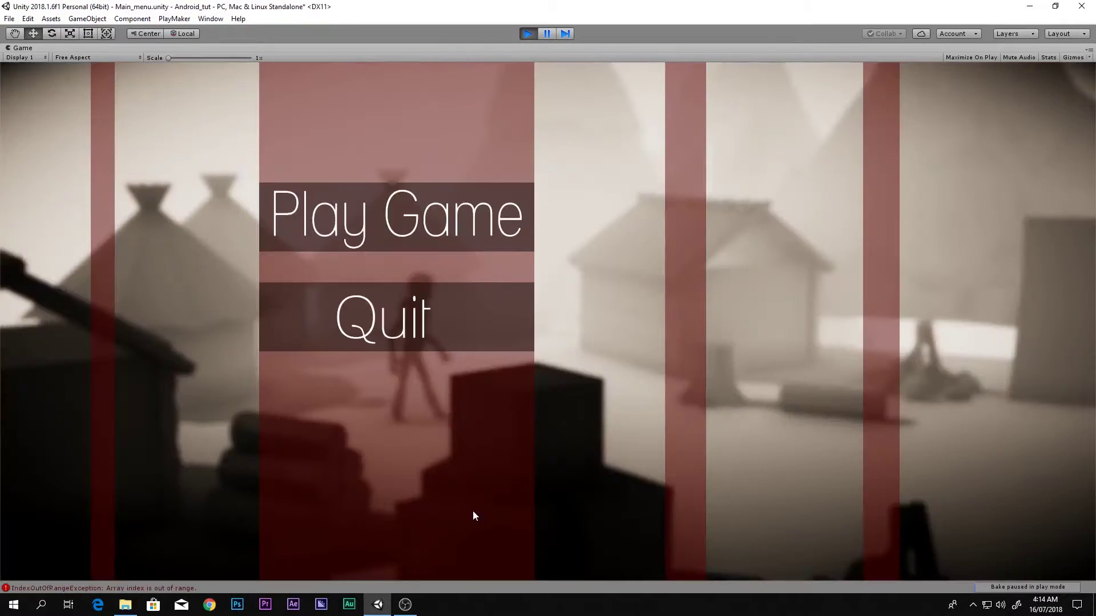
Step: Replay lEVEL_1 in the maximized Game view, get killed by the trap, choose Restart and stop playing
{"action": "left_click", "coordinate": [527, 34]}
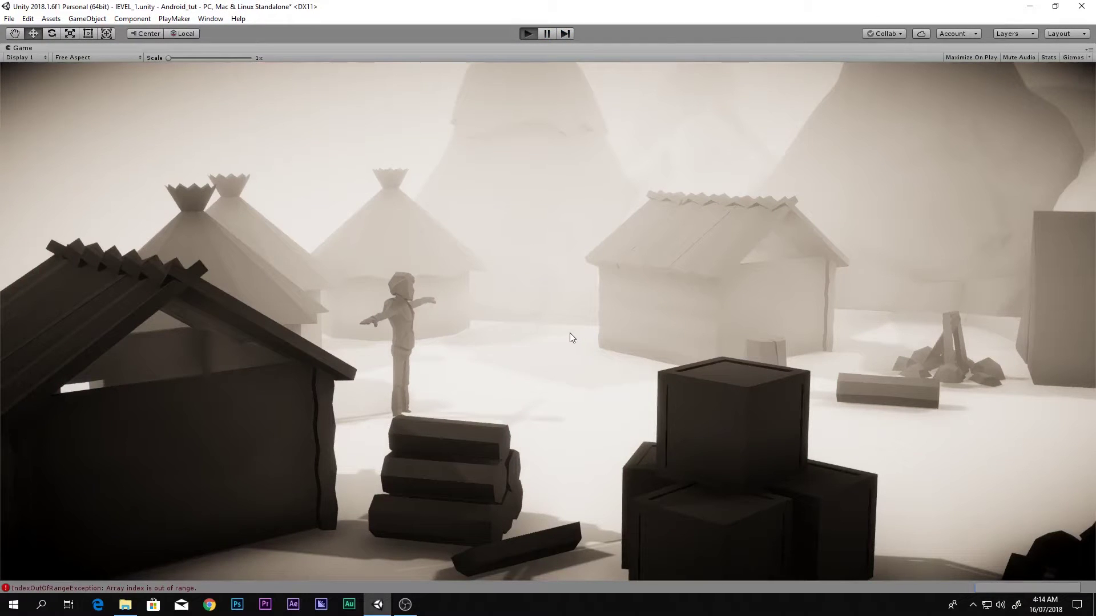
{"action": "key", "text": "ctrl+p"}
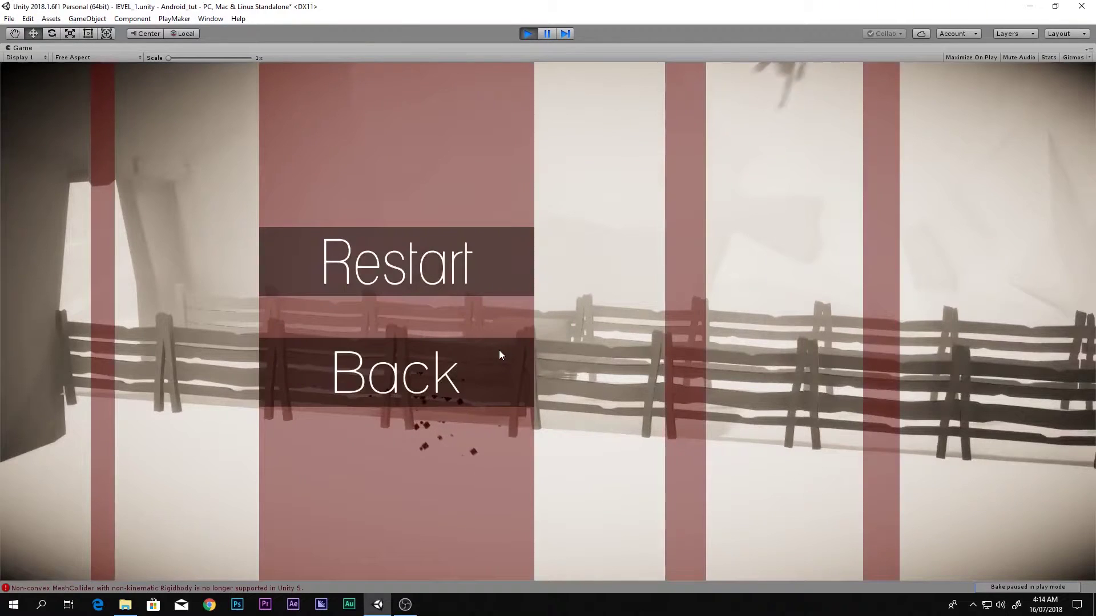
{"action": "left_click", "coordinate": [493, 218]}
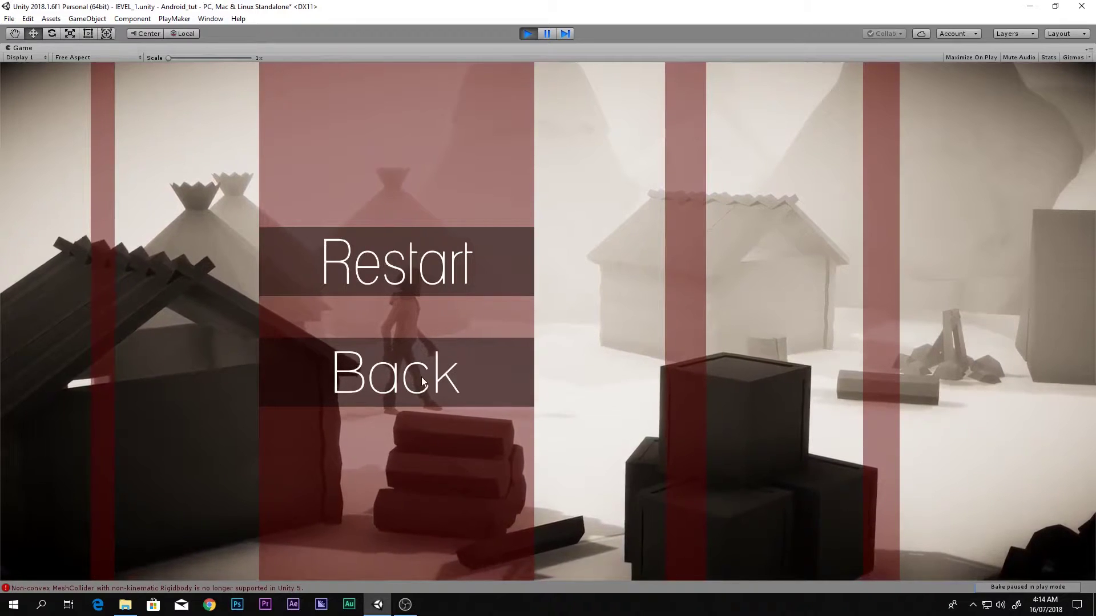
{"action": "left_click", "coordinate": [525, 34]}
Step: Examine the actions of State 2 and Paused in the FSM of Pause menu_controller (1)
{"action": "left_click", "coordinate": [41, 249]}
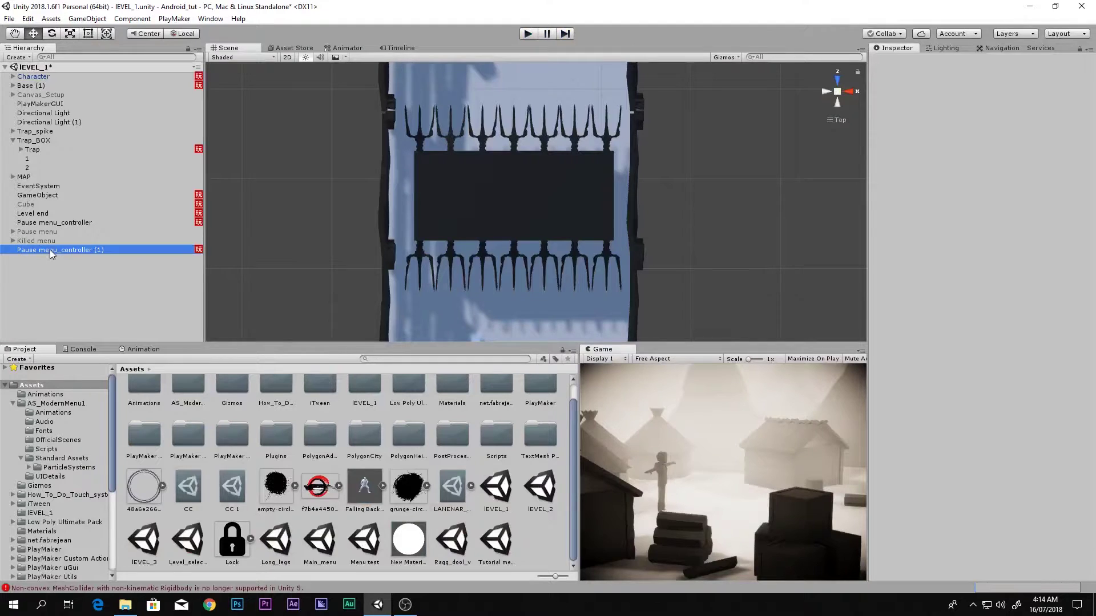
{"action": "left_click", "coordinate": [1081, 140]}
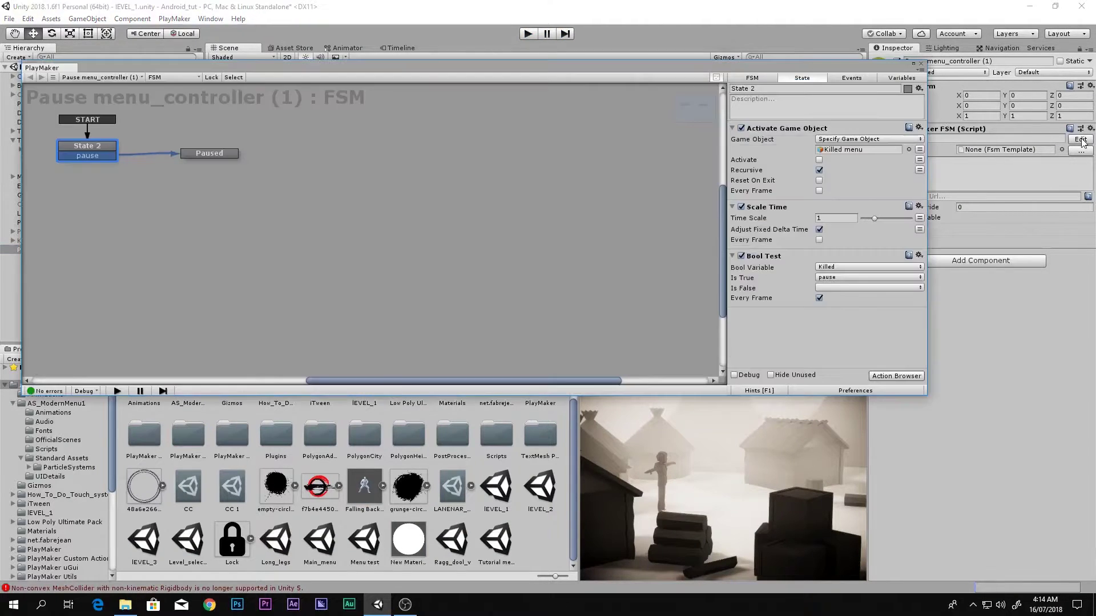
{"action": "left_click", "coordinate": [203, 155]}
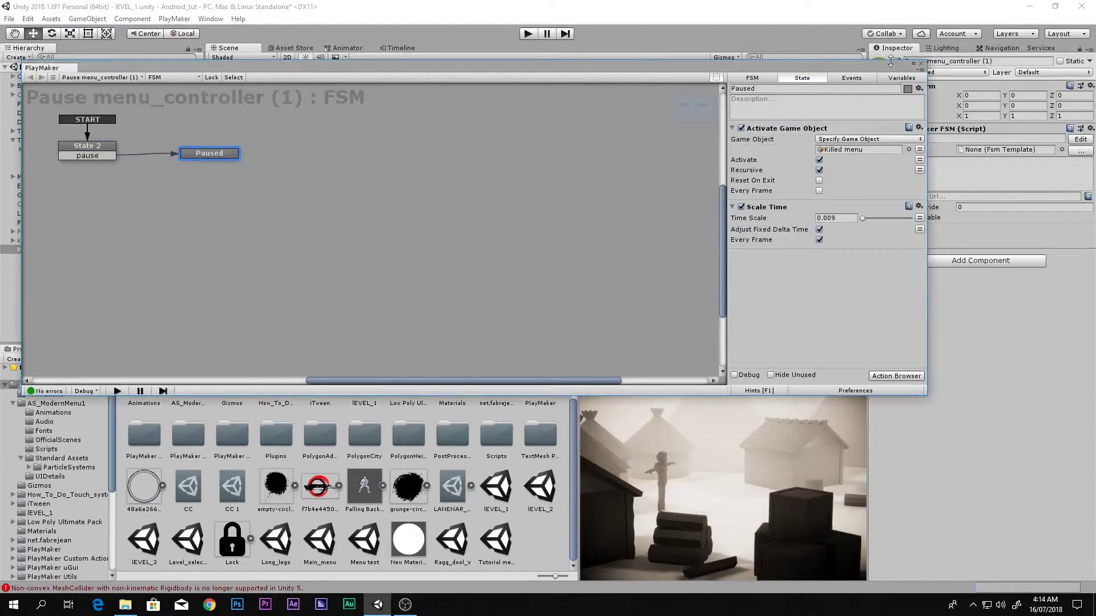
{"action": "left_click", "coordinate": [921, 65]}
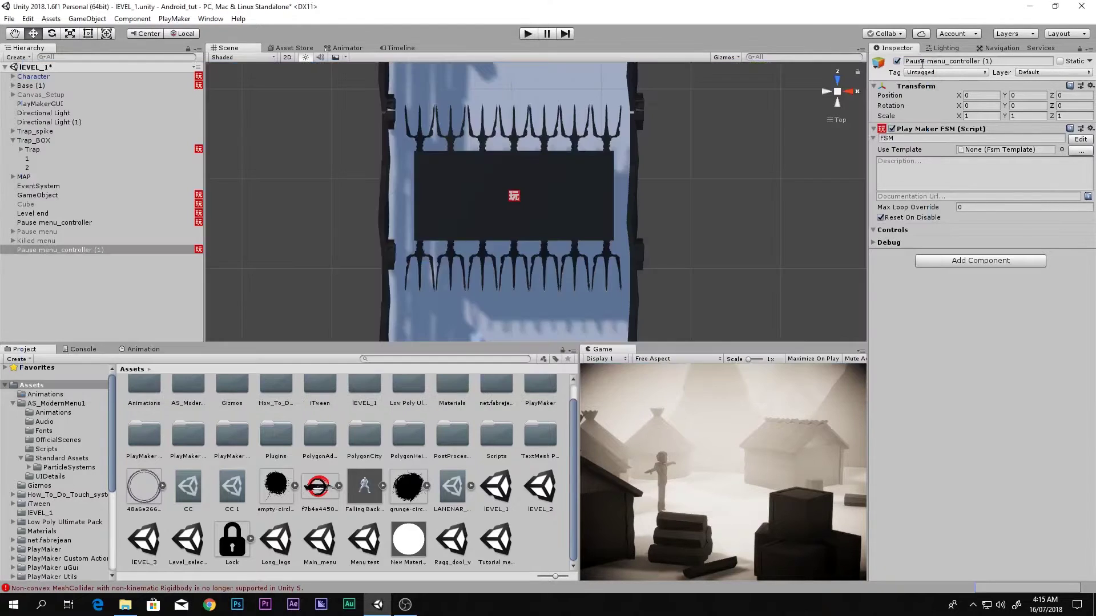
Step: Expand the Killed menu down to the Restart button and inspect the settings of its TextMeshPro Text
{"action": "left_click", "coordinate": [12, 241]}
{"action": "left_click", "coordinate": [43, 296]}
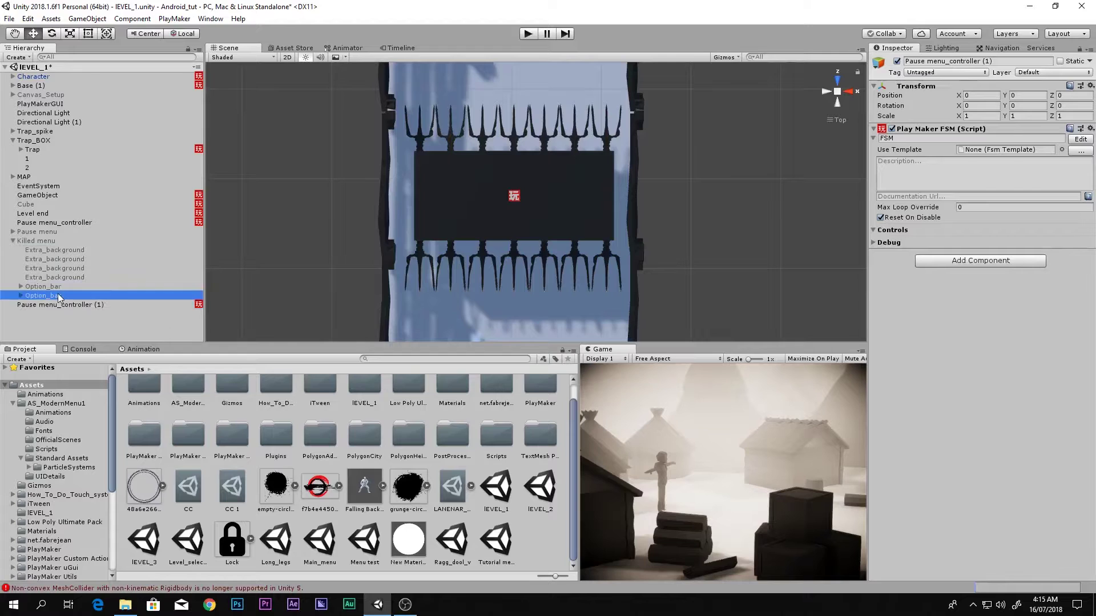
{"action": "left_click", "coordinate": [26, 288]}
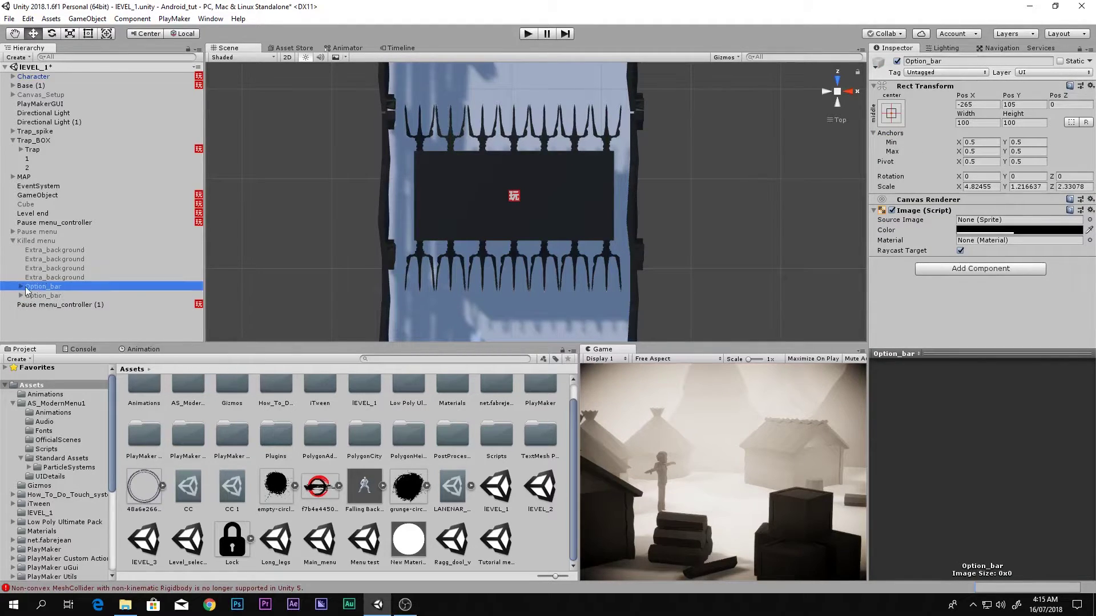
{"action": "left_click", "coordinate": [21, 287]}
{"action": "left_click", "coordinate": [29, 295]}
{"action": "left_click", "coordinate": [63, 305]}
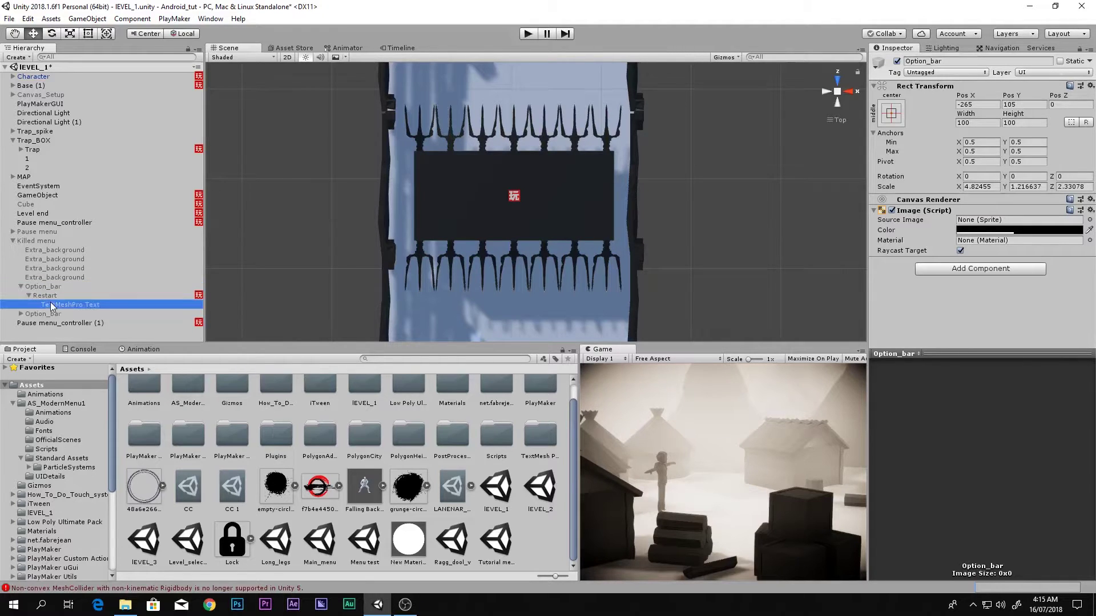
{"action": "scroll", "coordinate": [977, 278], "scroll_direction": "down", "scroll_amount": 3}
{"action": "scroll", "coordinate": [978, 278], "scroll_direction": "up", "scroll_amount": 3}
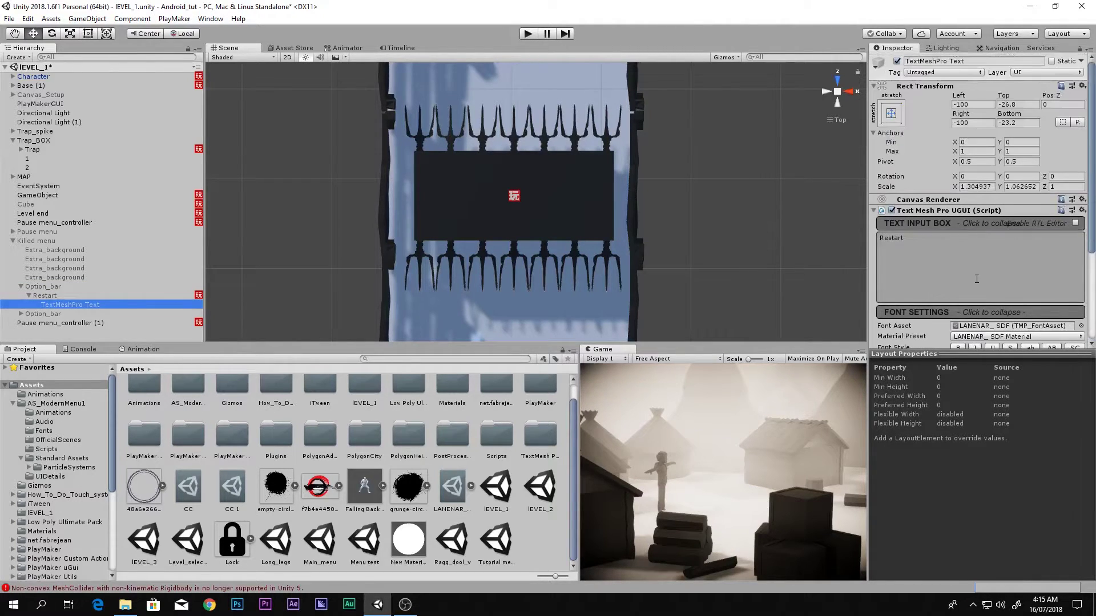
Step: Examine the Restart button's FSM in the Killed menu, checking the Restart Level action of its Restart state
{"action": "left_click", "coordinate": [37, 241]}
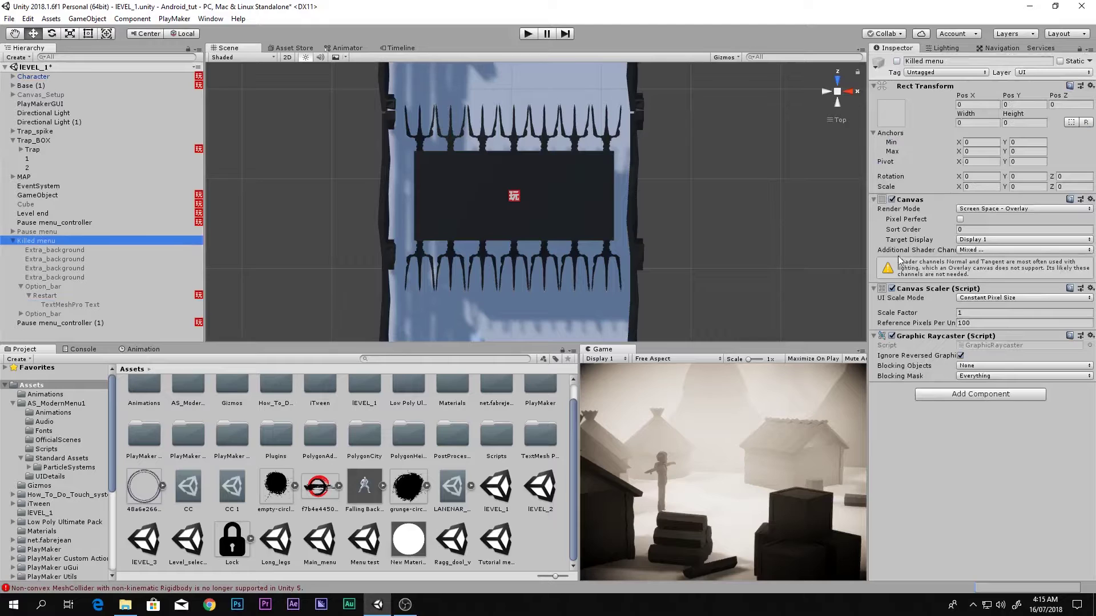
{"action": "key", "text": "Down"}
{"action": "key", "text": "Down"}
{"action": "key", "text": "Down"}
{"action": "key", "text": "Down"}
{"action": "key", "text": "Down"}
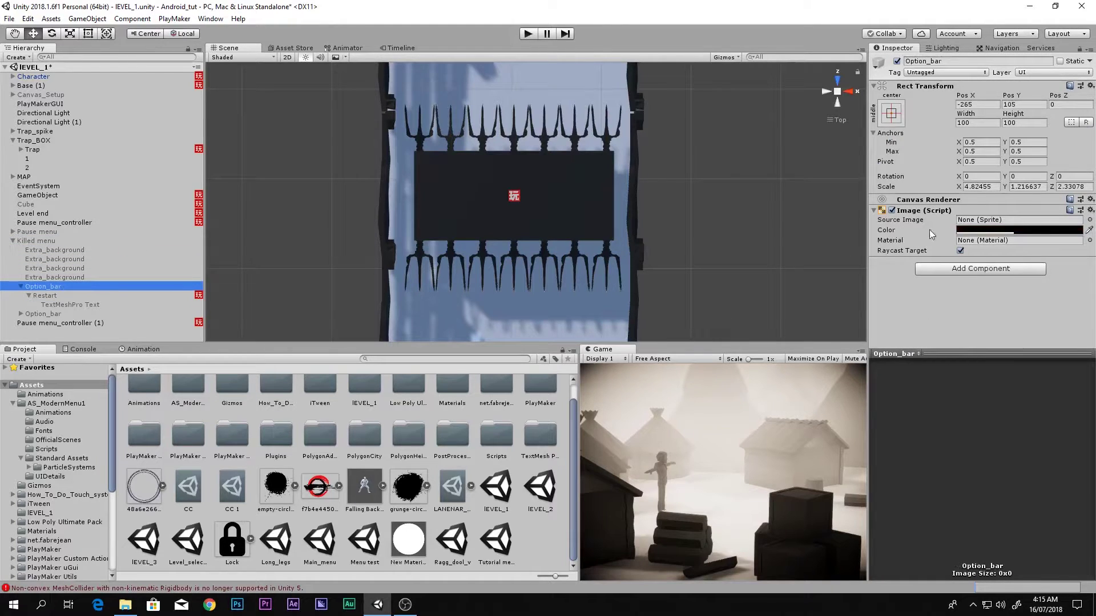
{"action": "key", "text": "Down"}
{"action": "scroll", "coordinate": [940, 227], "scroll_direction": "down", "scroll_amount": 10}
{"action": "left_click", "coordinate": [1072, 252]}
{"action": "left_click", "coordinate": [214, 152]}
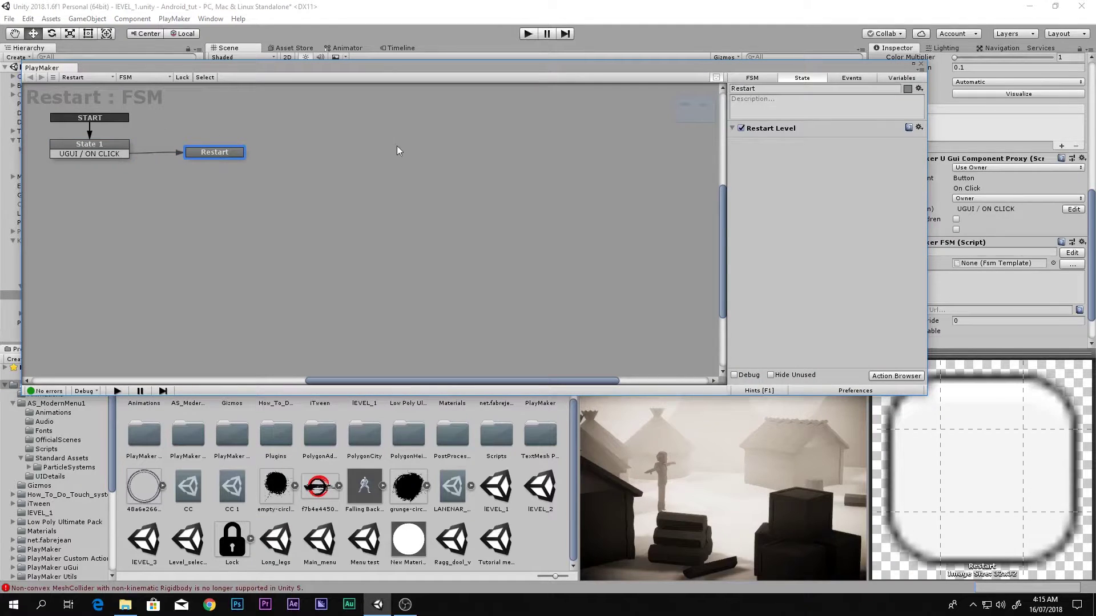
{"action": "left_click_drag", "start_coordinate": [732, 66], "coordinate": [785, 117]}
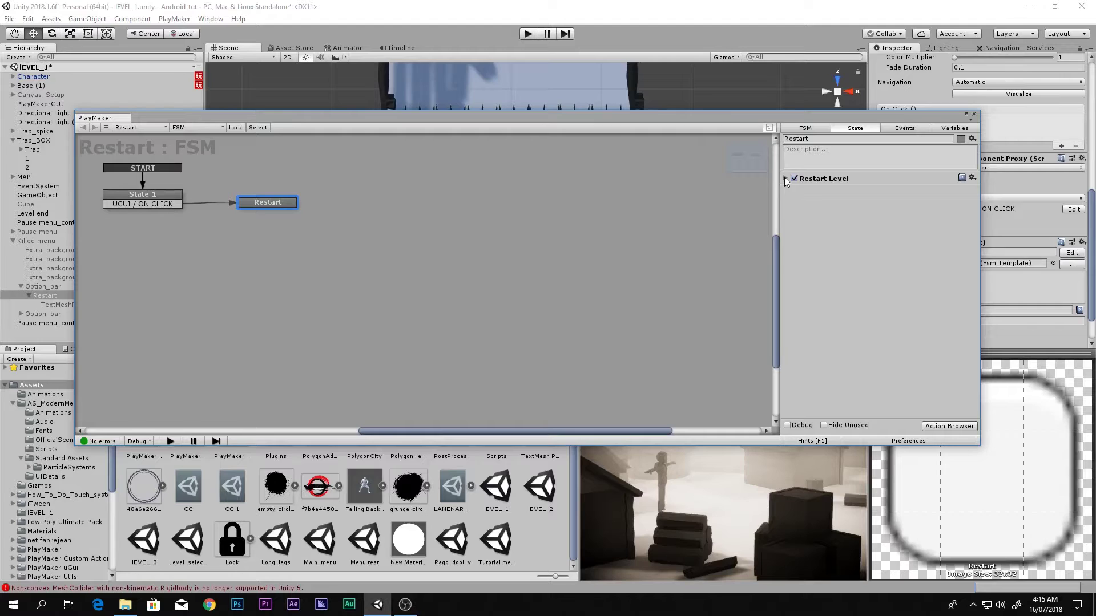
{"action": "left_click", "coordinate": [974, 113]}
Step: Play the level, restart it from the Killed menu, deactivate the Killed menu object during play and stop playing
{"action": "left_click", "coordinate": [528, 33]}
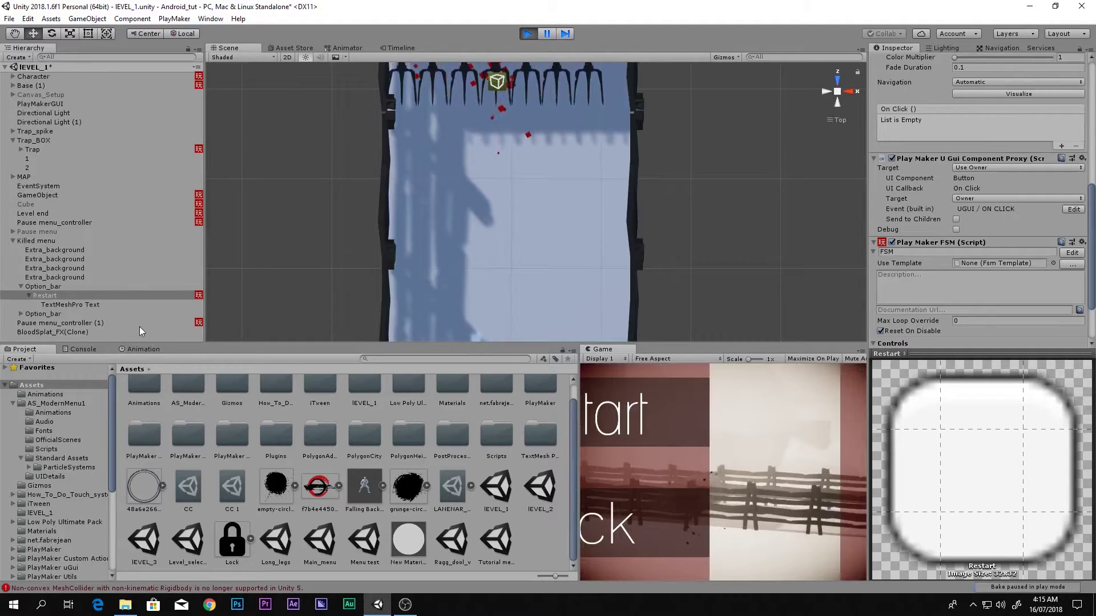
{"action": "left_click", "coordinate": [666, 374]}
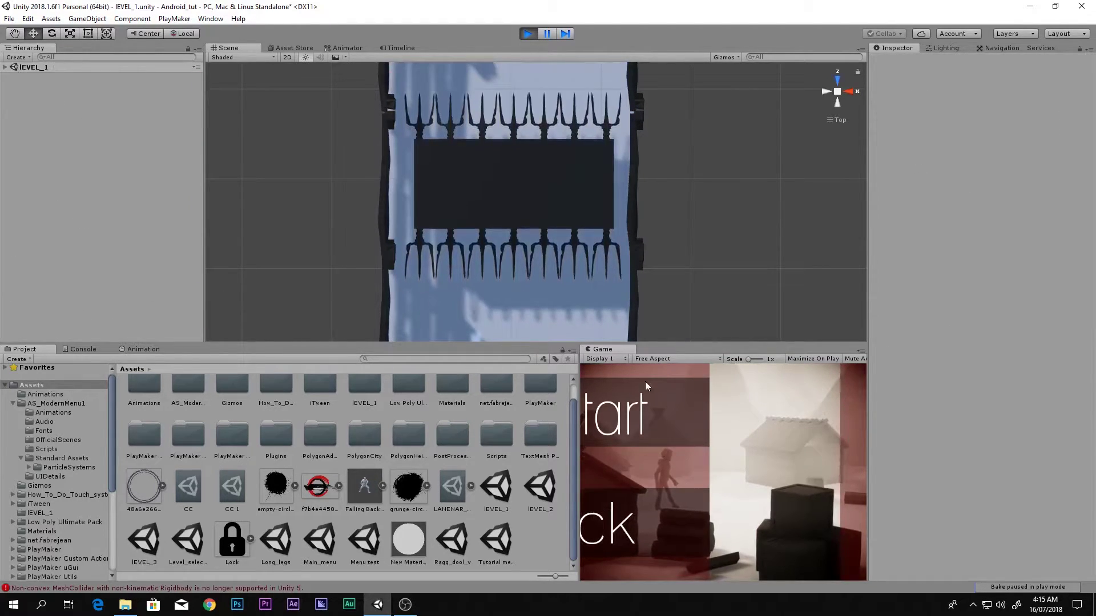
{"action": "left_click", "coordinate": [6, 68]}
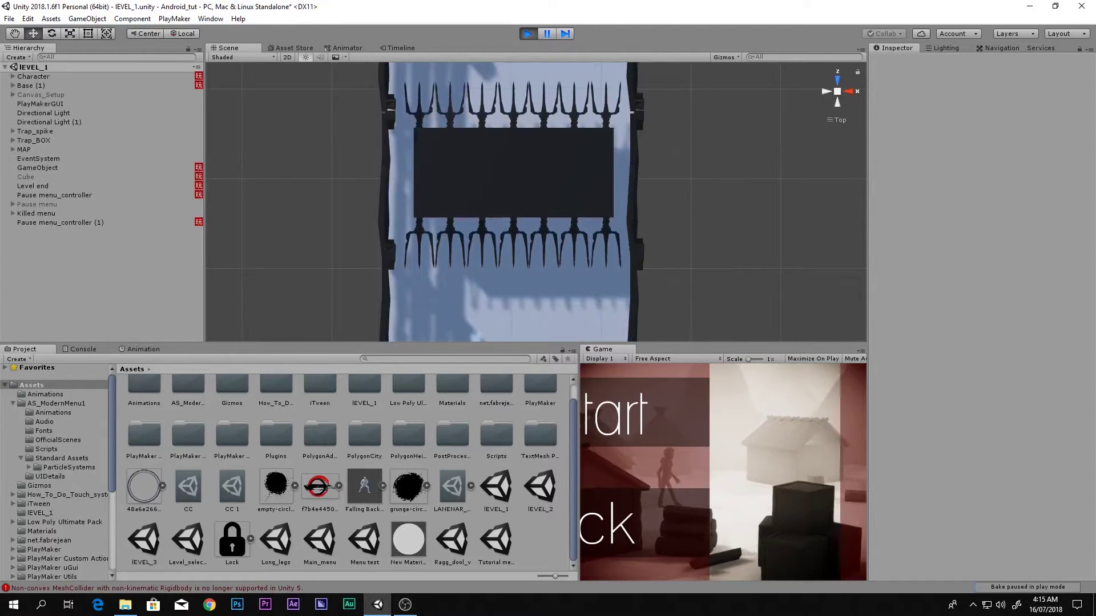
{"action": "left_click", "coordinate": [36, 213]}
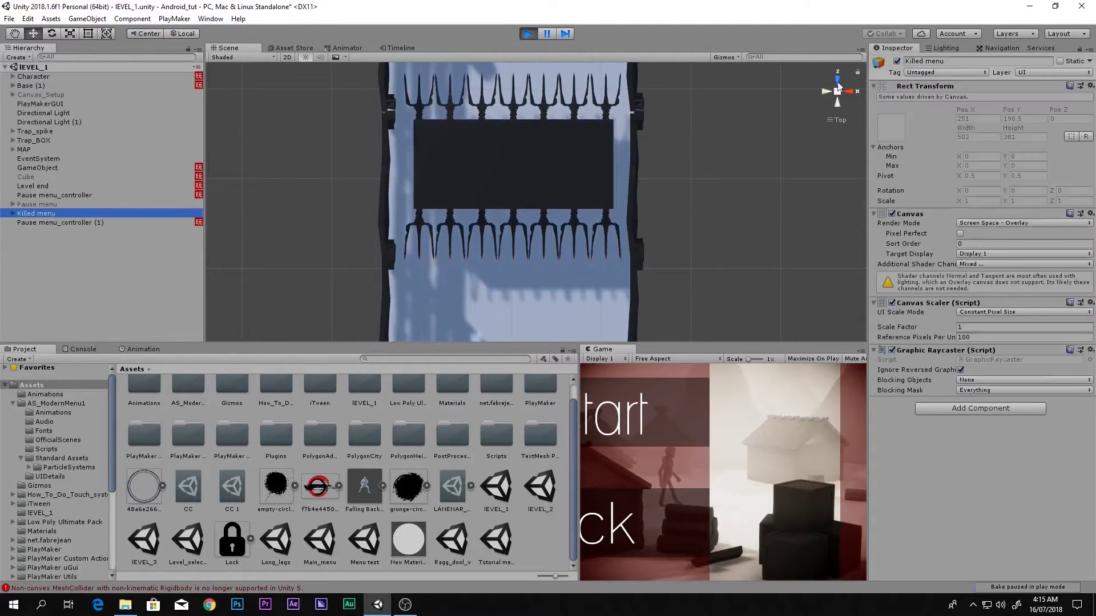
{"action": "left_click", "coordinate": [897, 61]}
{"action": "left_click", "coordinate": [527, 34]}
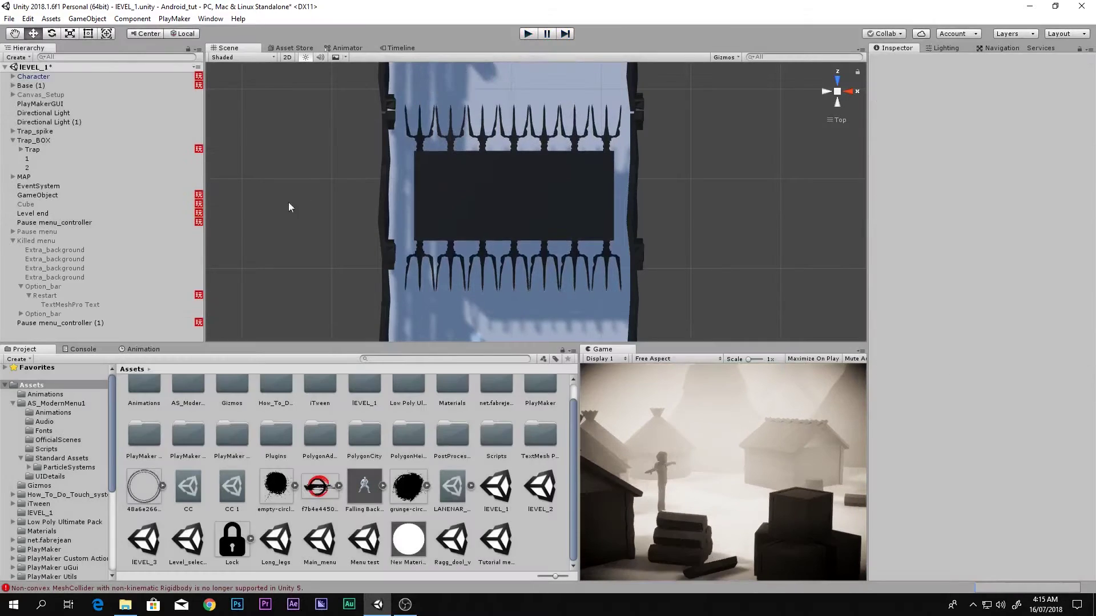
Step: Reopen the Restart button's FSM and shift its Restart state slightly farther from State 1
{"action": "left_click", "coordinate": [46, 295]}
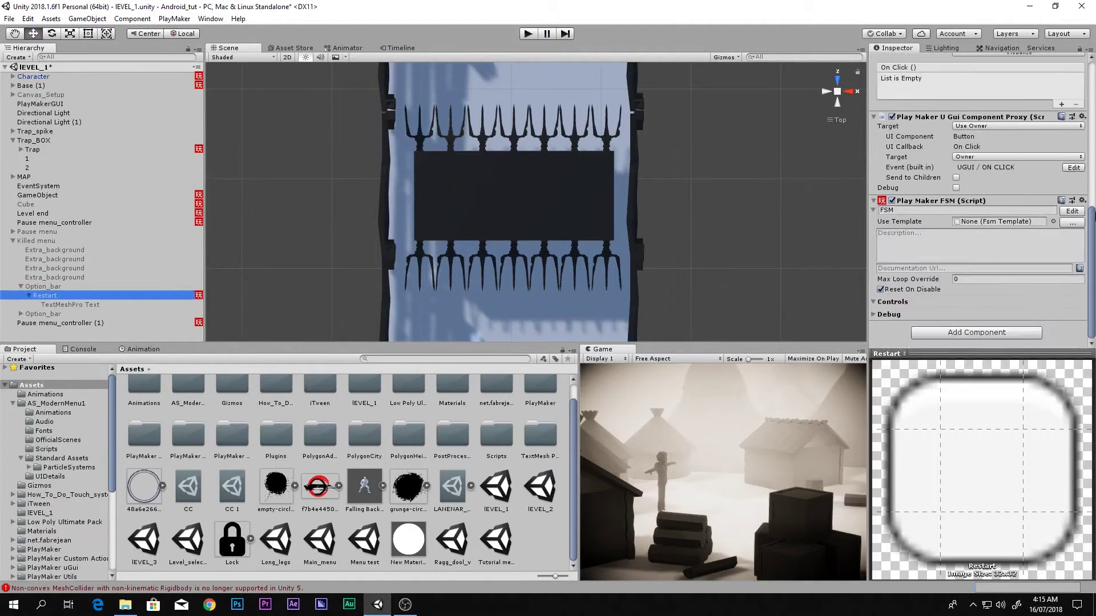
{"action": "left_click", "coordinate": [1072, 211]}
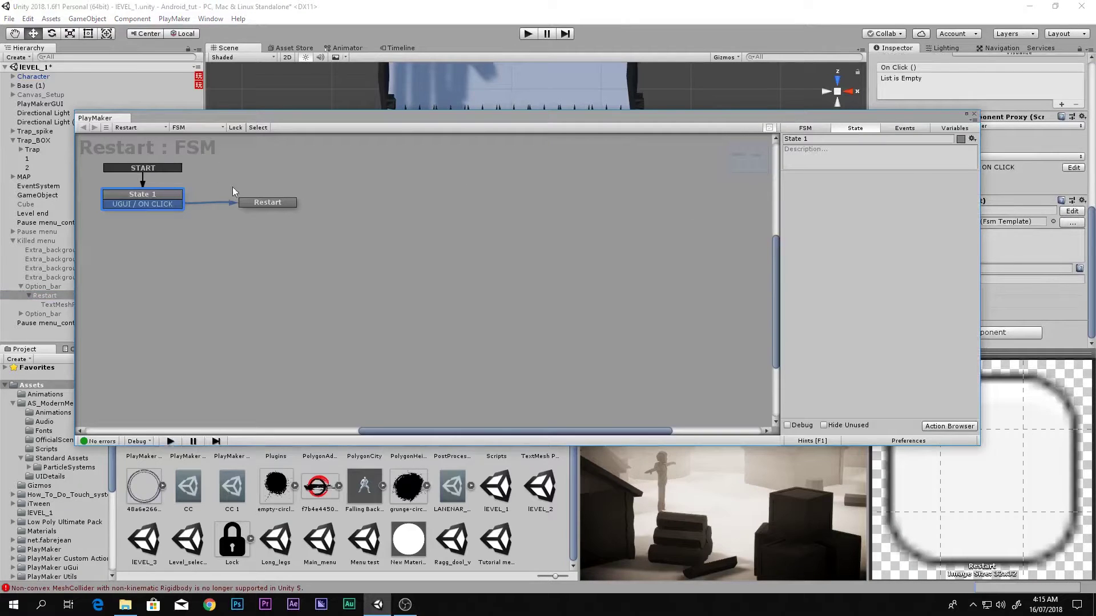
{"action": "left_click_drag", "start_coordinate": [250, 202], "coordinate": [278, 203]}
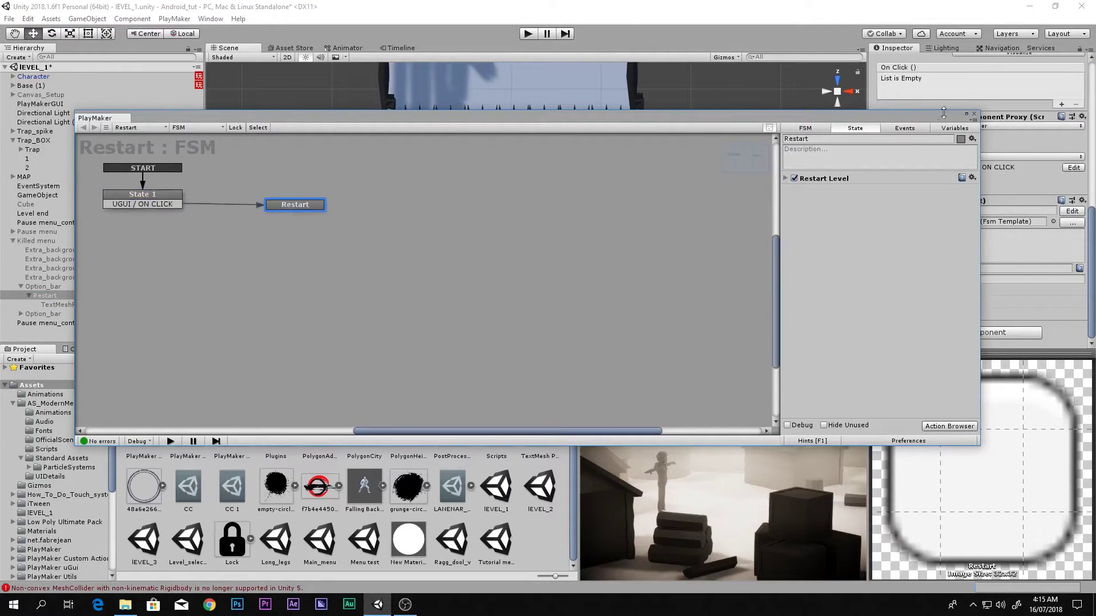
Step: Add a Set Bool Value action to the Paused state of Pause menu_controller (1) that sets the global variable Killed to false
{"action": "left_click", "coordinate": [48, 323]}
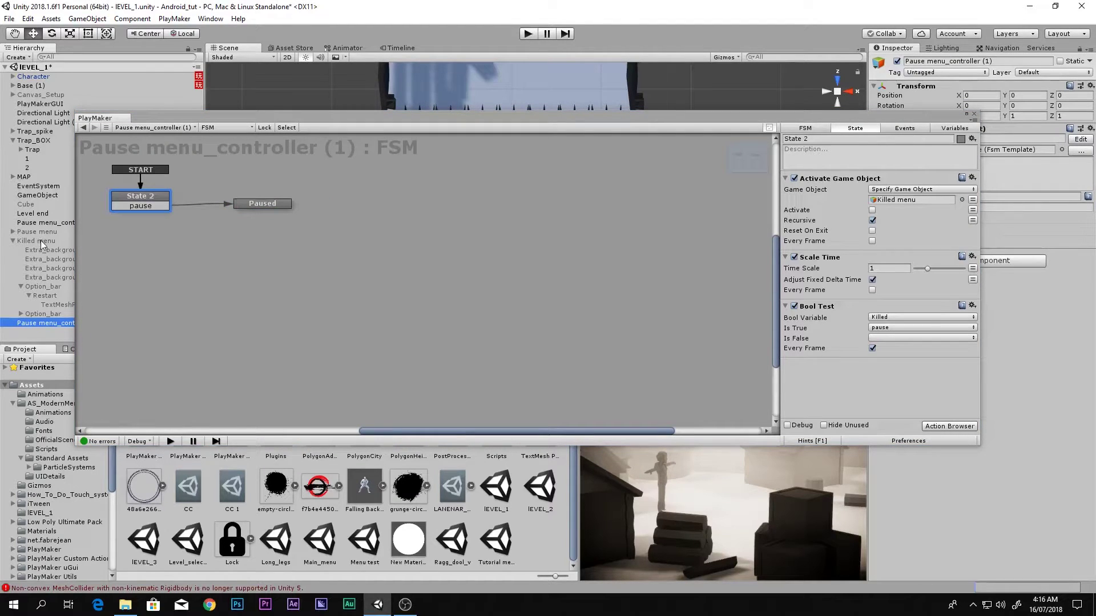
{"action": "left_click", "coordinate": [12, 240]}
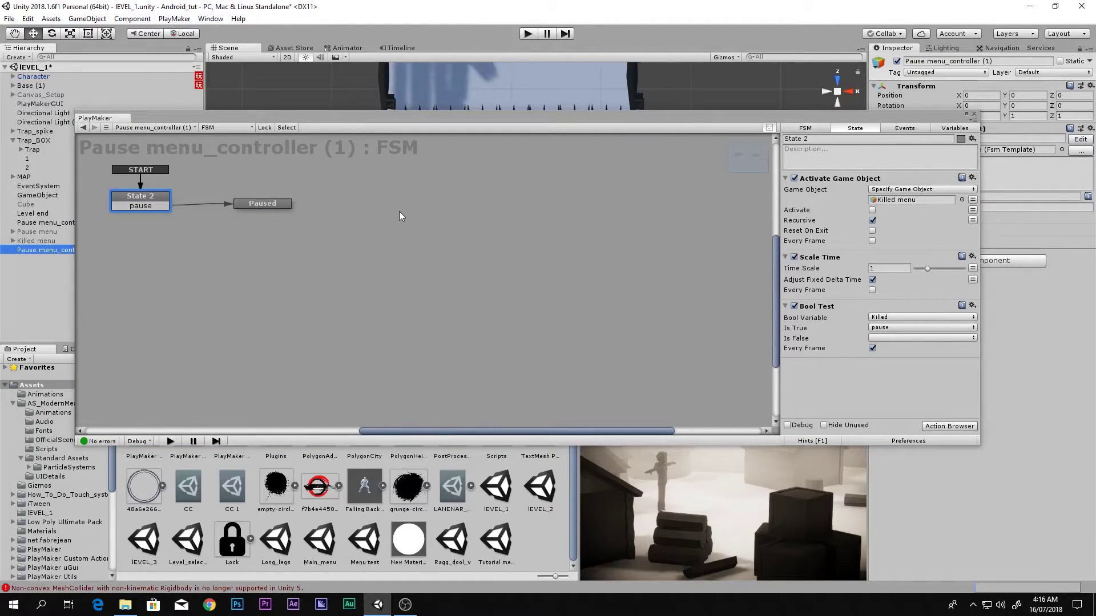
{"action": "left_click", "coordinate": [256, 204]}
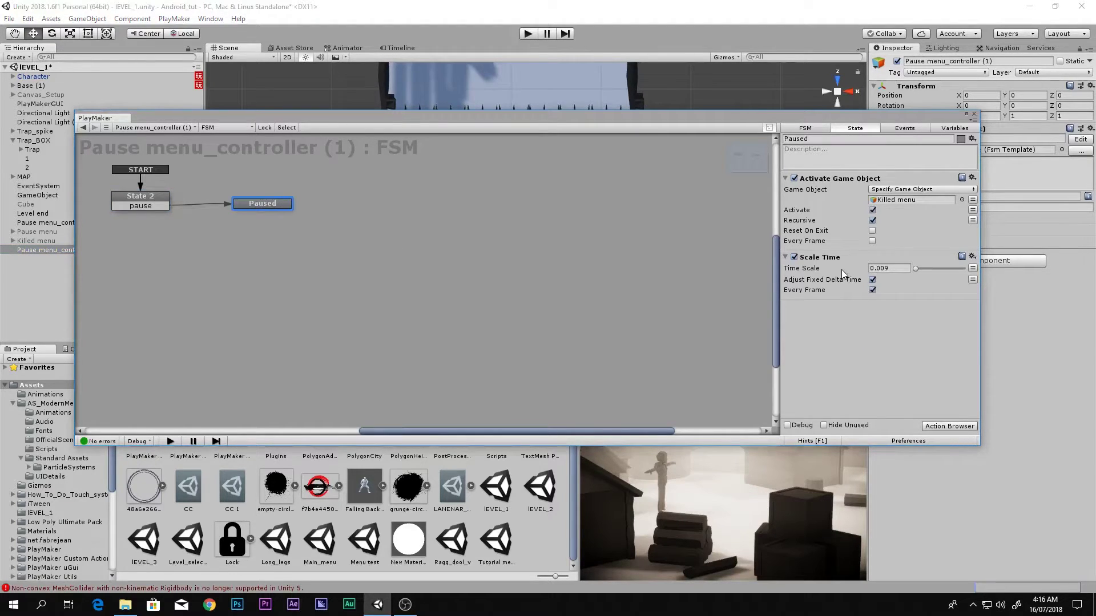
{"action": "double_click", "coordinate": [847, 317]}
{"action": "type", "text": "bool"}
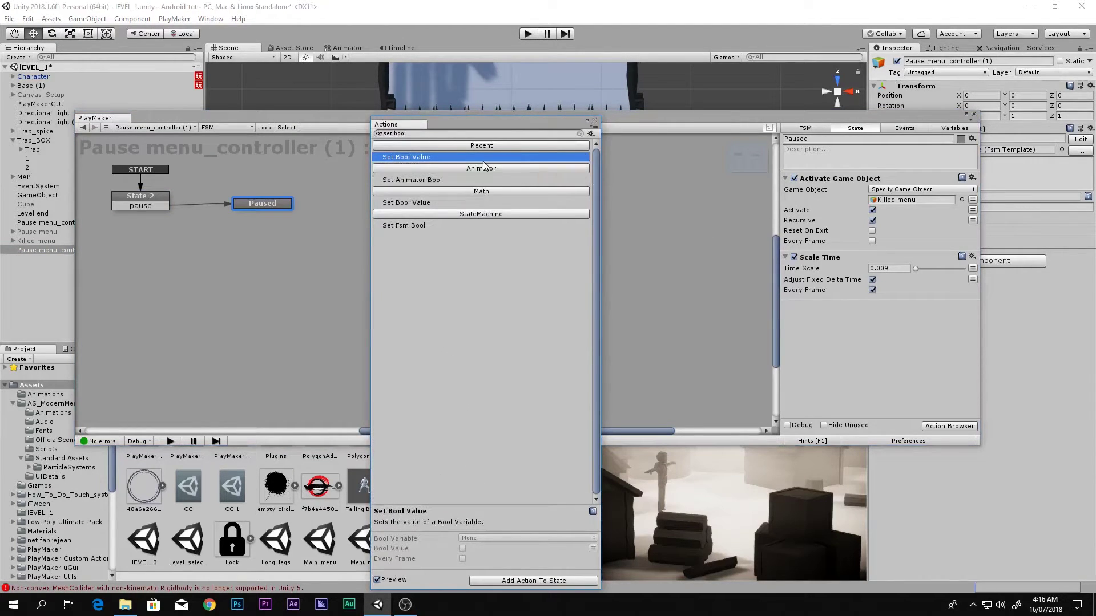
{"action": "key", "text": "Return"}
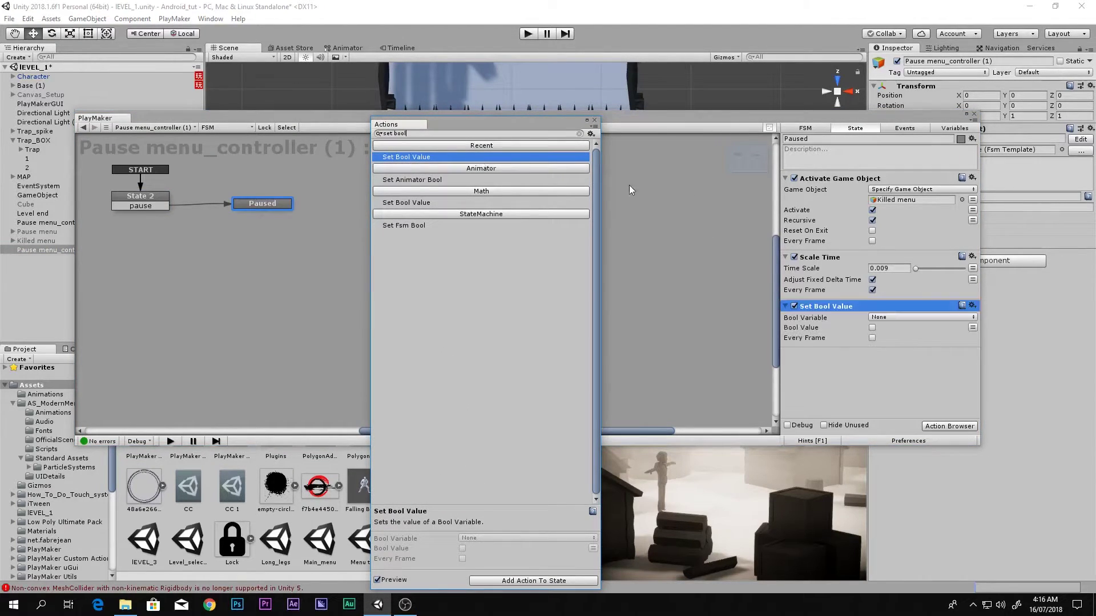
{"action": "left_click", "coordinate": [884, 317]}
{"action": "mouse_move", "coordinate": [913, 341]}
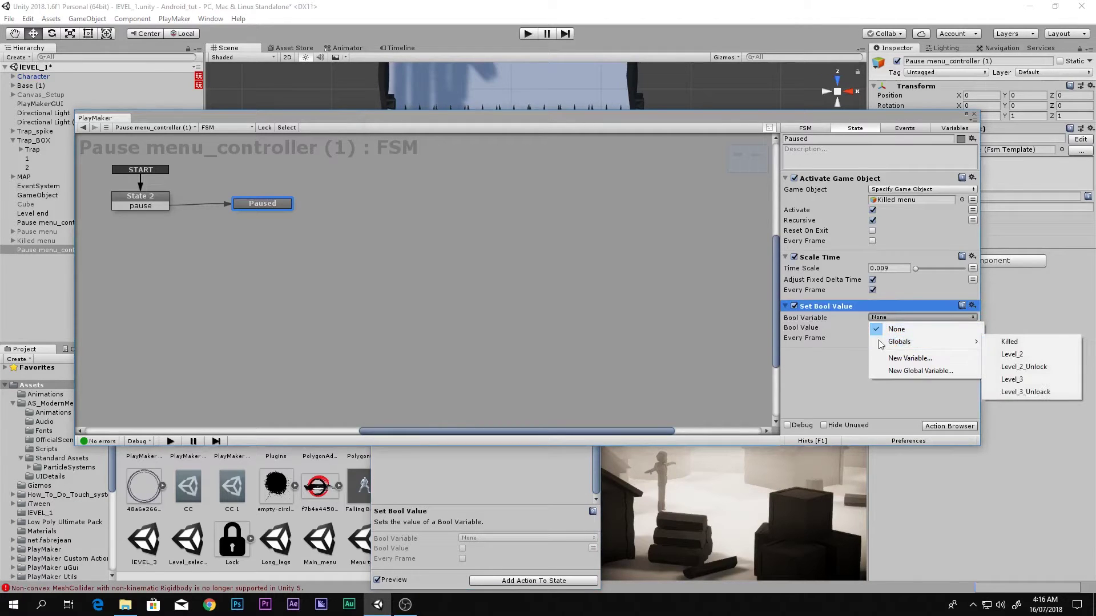
{"action": "left_click", "coordinate": [1045, 343]}
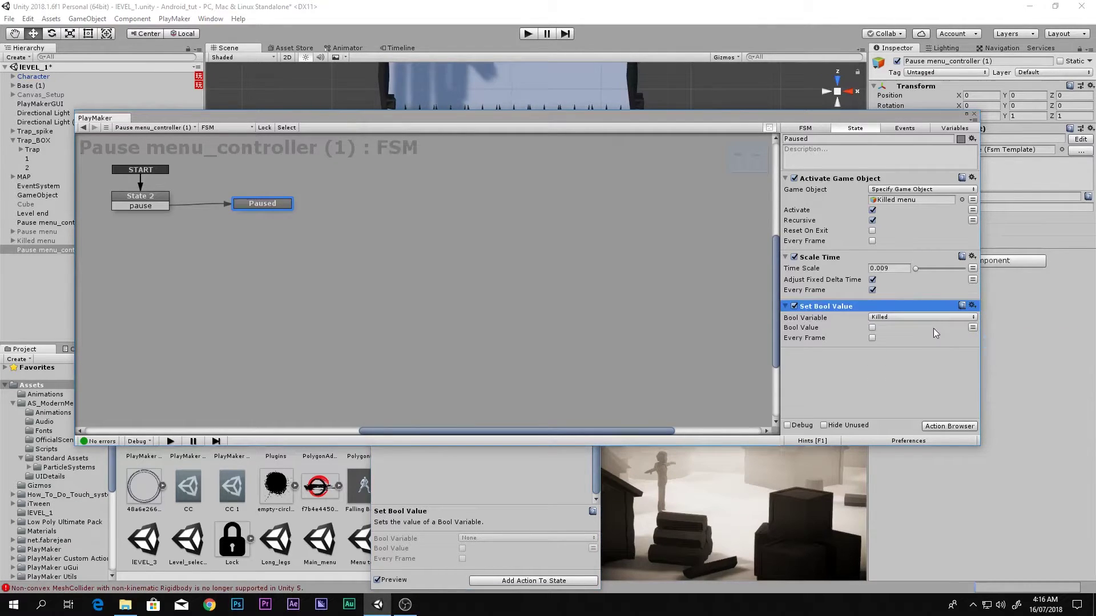
{"action": "left_click", "coordinate": [873, 338]}
{"action": "right_click", "coordinate": [888, 402]}
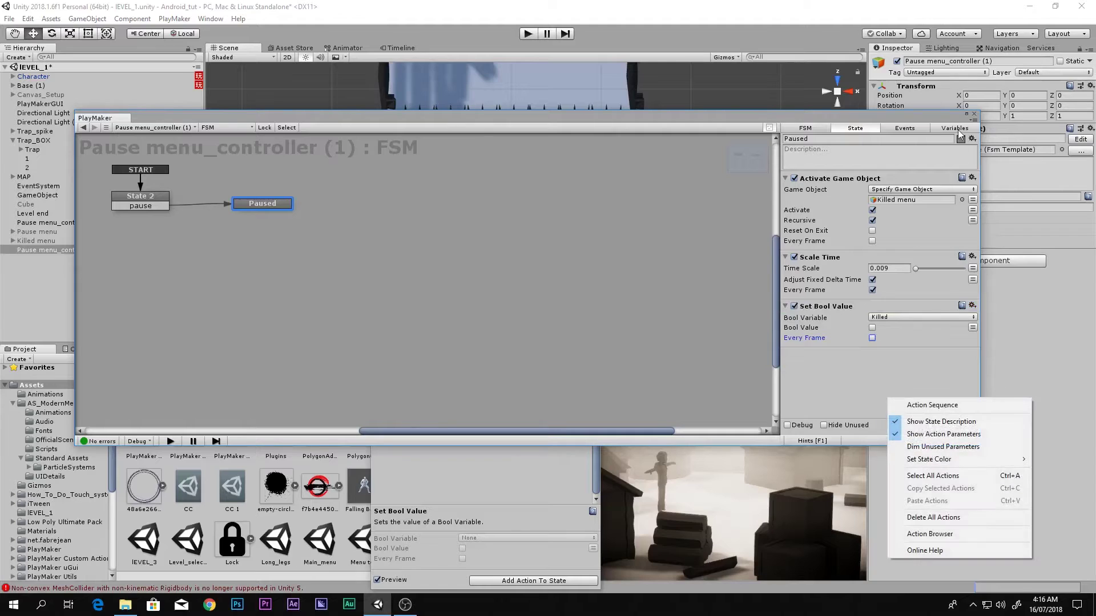
{"action": "left_click", "coordinate": [784, 386]}
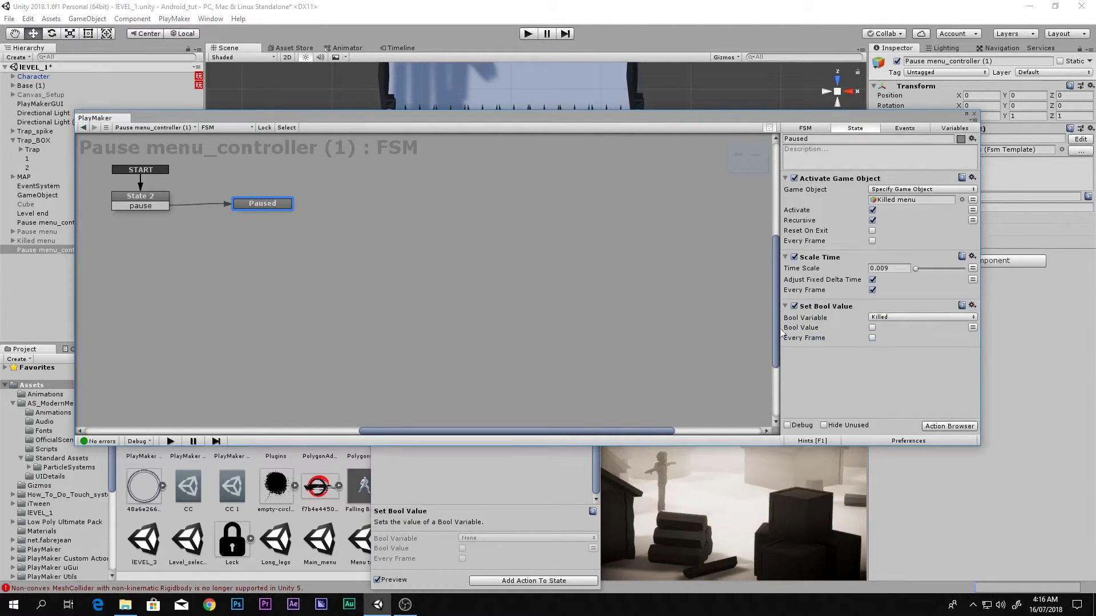
Step: Compare the actions of State 2 with those of the Paused state in the controller's FSM
{"action": "left_click", "coordinate": [154, 207]}
{"action": "left_click", "coordinate": [252, 207]}
{"action": "left_click", "coordinate": [149, 206]}
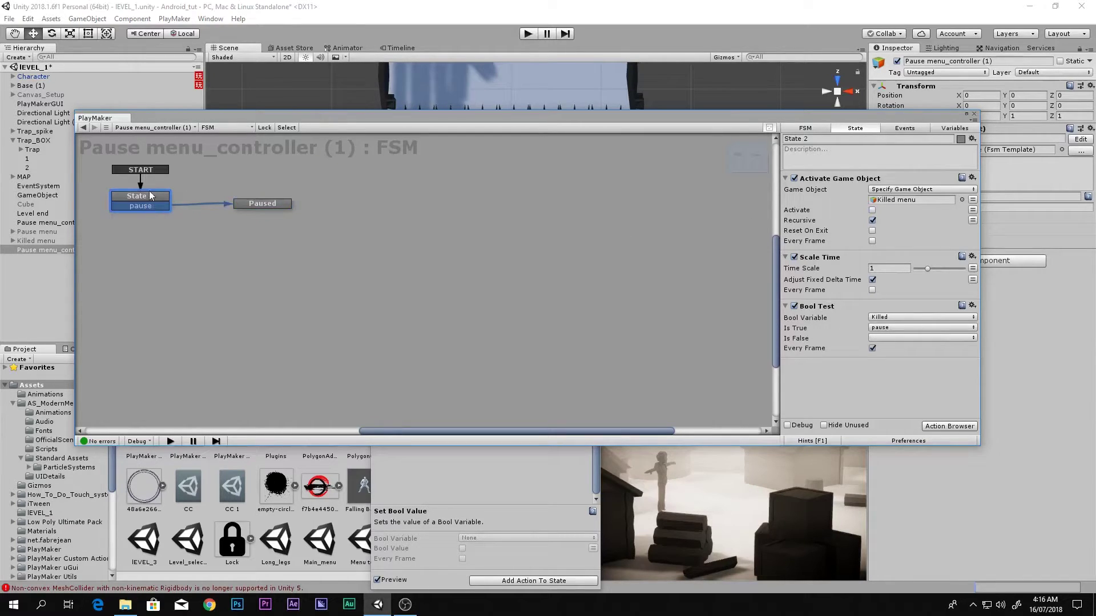
{"action": "left_click", "coordinate": [261, 204]}
Step: Move the PlayMaker window clear of the Game view, play the level until killed and choose Restart
{"action": "left_click_drag", "start_coordinate": [958, 118], "coordinate": [553, 51]}
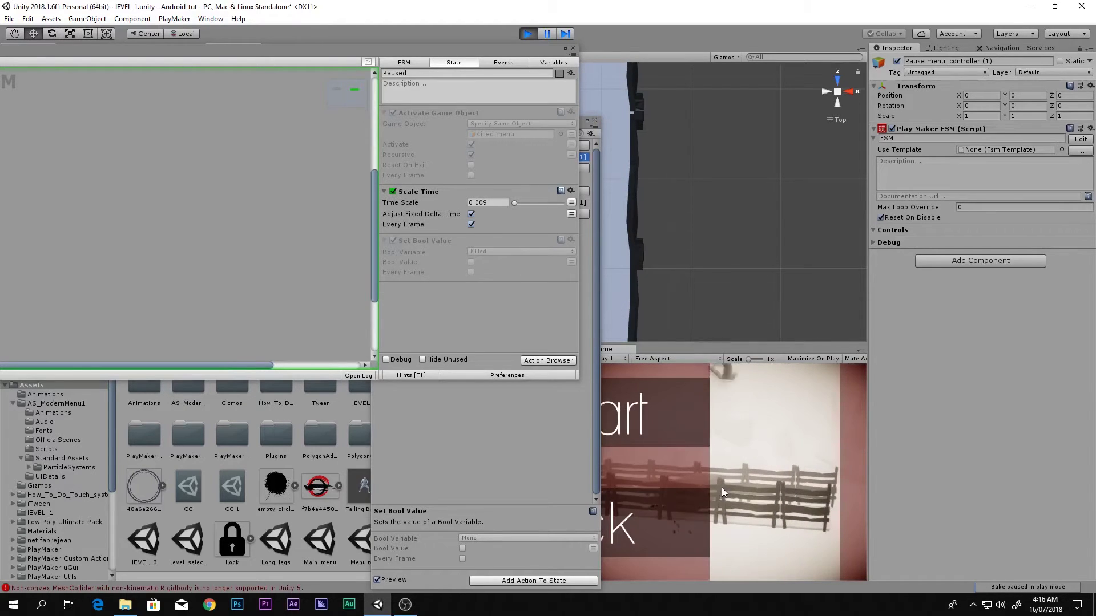
{"action": "left_click", "coordinate": [686, 383]}
{"action": "left_click", "coordinate": [674, 426]}
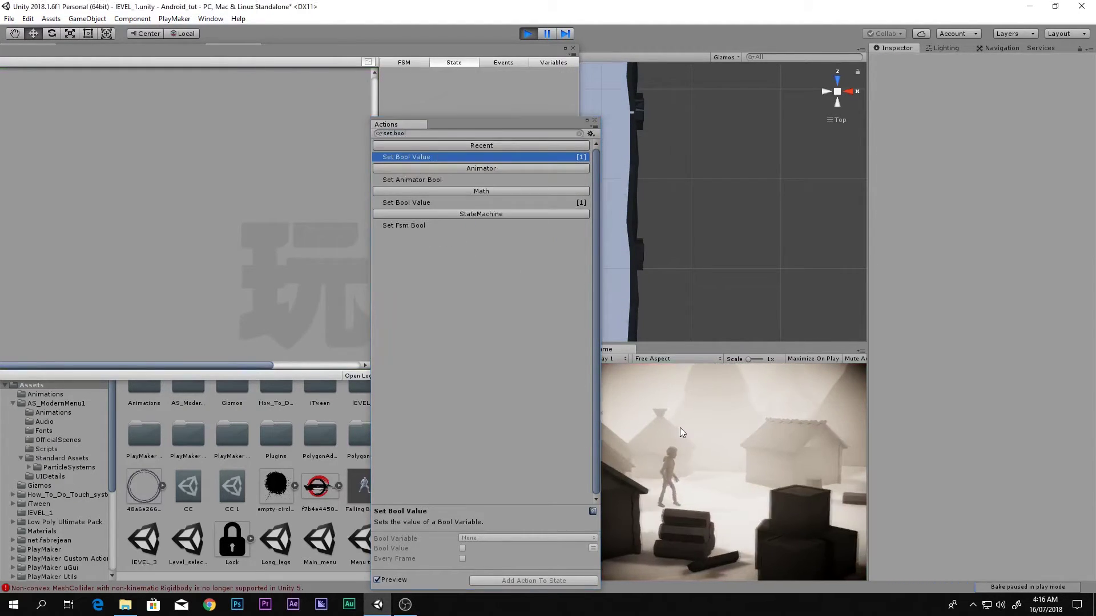
Step: Stop the playtest and compare the actions of State 2 and Paused in the FSM of Pause menu_controller (1)
{"action": "left_click", "coordinate": [594, 120]}
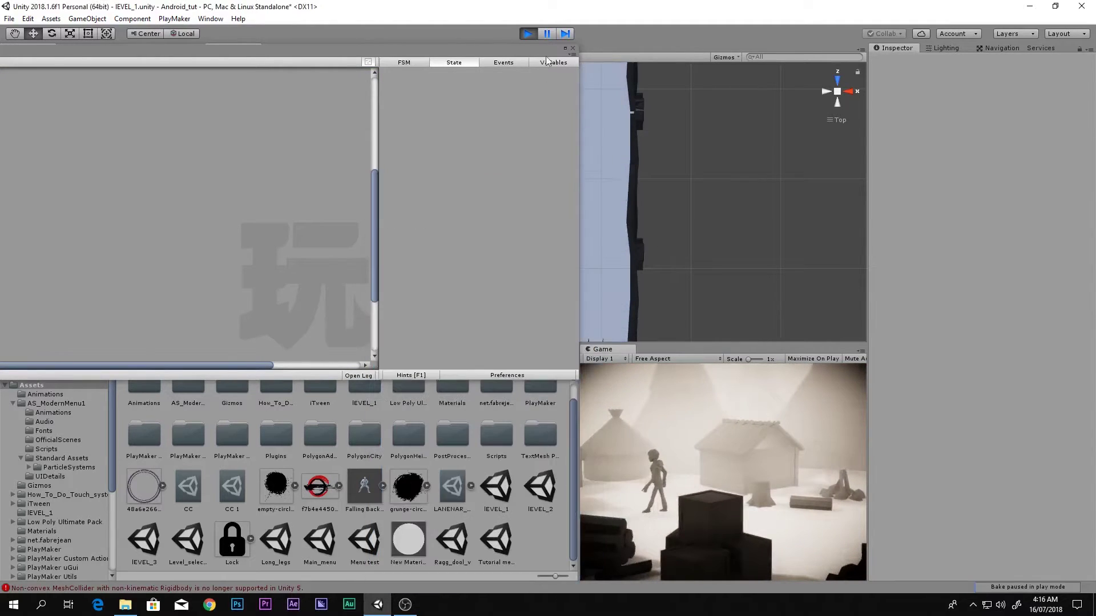
{"action": "left_click", "coordinate": [528, 33]}
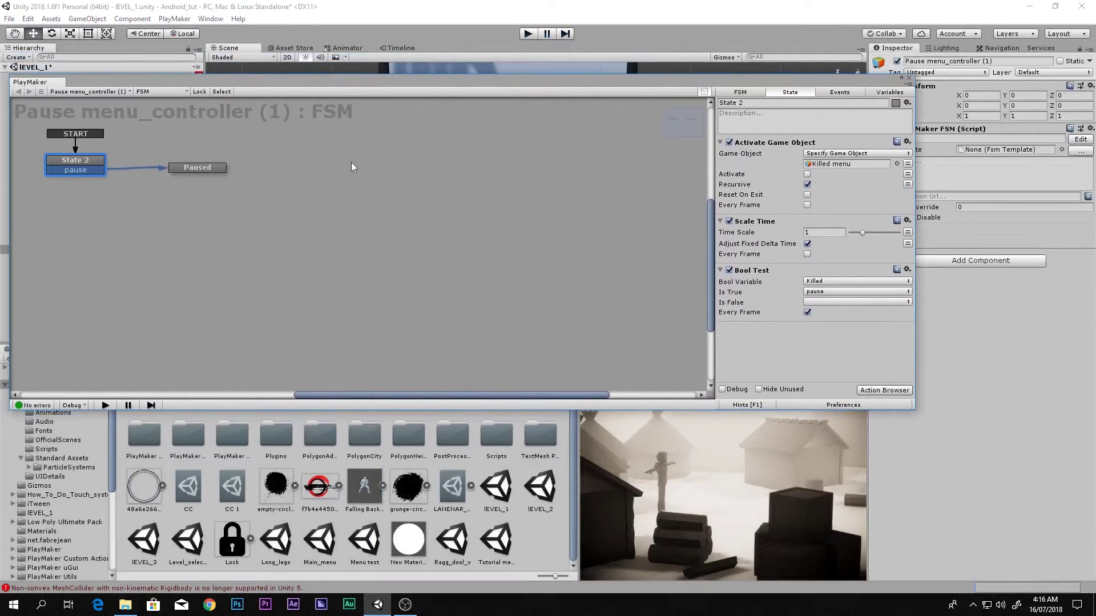
{"action": "left_click", "coordinate": [190, 169]}
{"action": "left_click", "coordinate": [90, 166]}
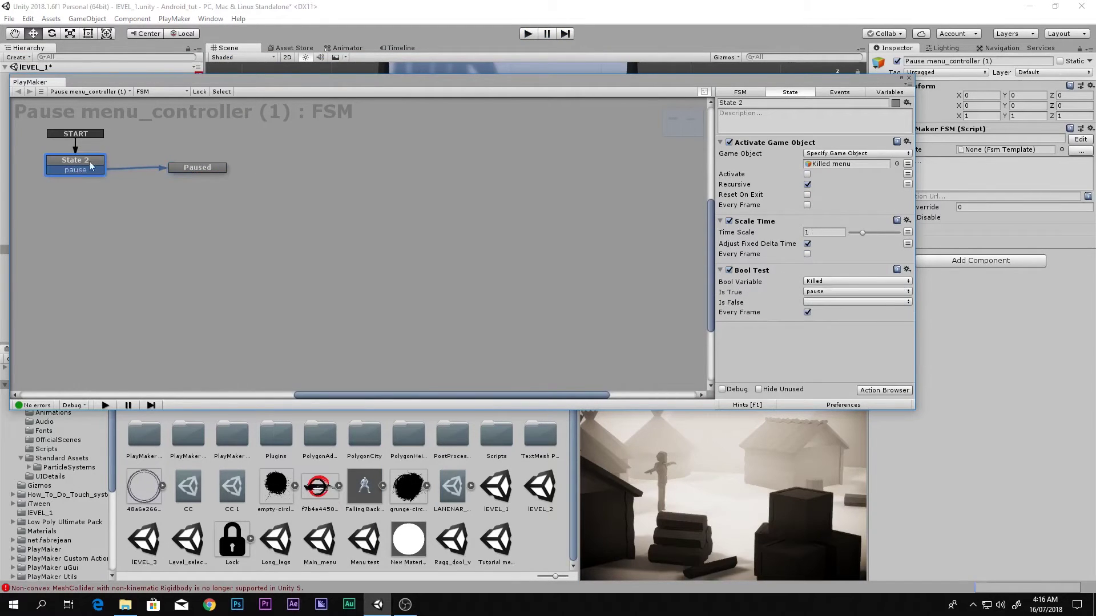
{"action": "left_click", "coordinate": [755, 278]}
{"action": "left_click", "coordinate": [205, 170]}
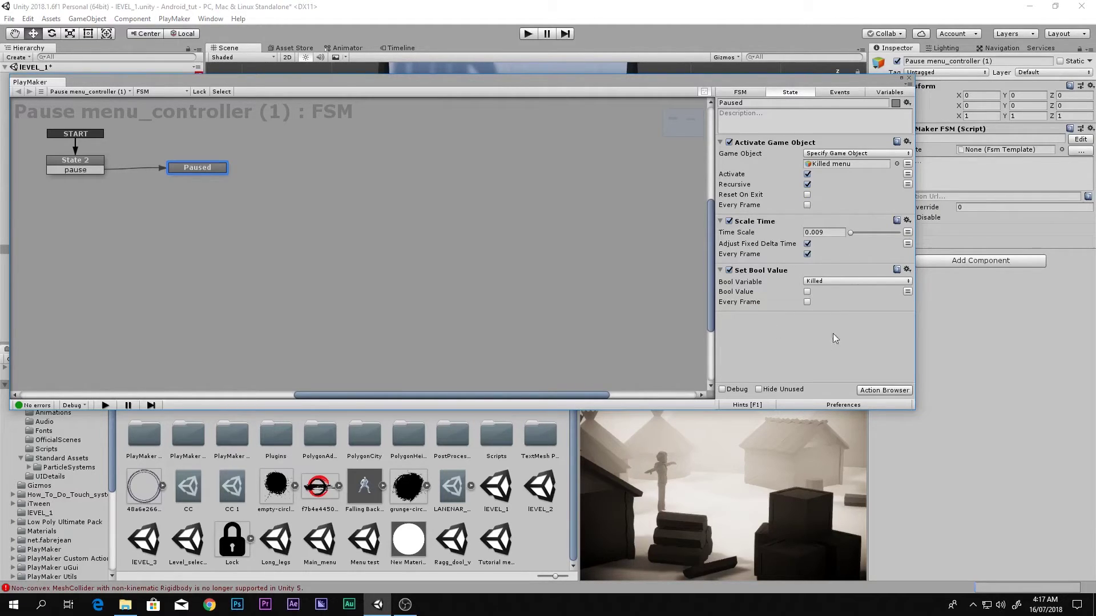
{"action": "left_click", "coordinate": [79, 173]}
{"action": "left_click", "coordinate": [210, 170]}
{"action": "left_click", "coordinate": [85, 165]}
{"action": "left_click", "coordinate": [190, 171]}
{"action": "left_click", "coordinate": [831, 165]}
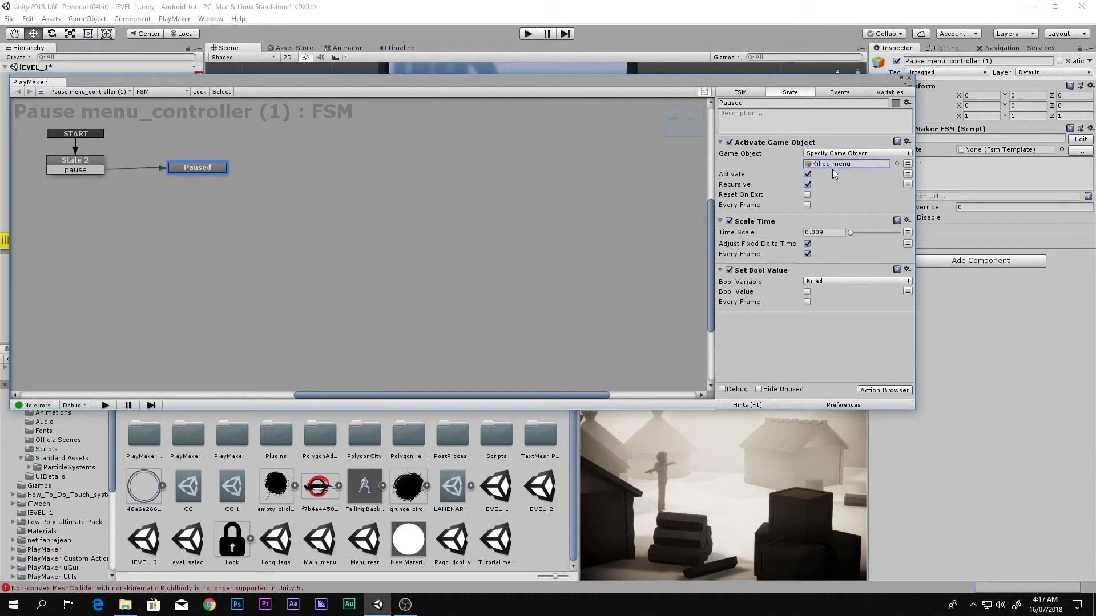
{"action": "left_click", "coordinate": [909, 80]}
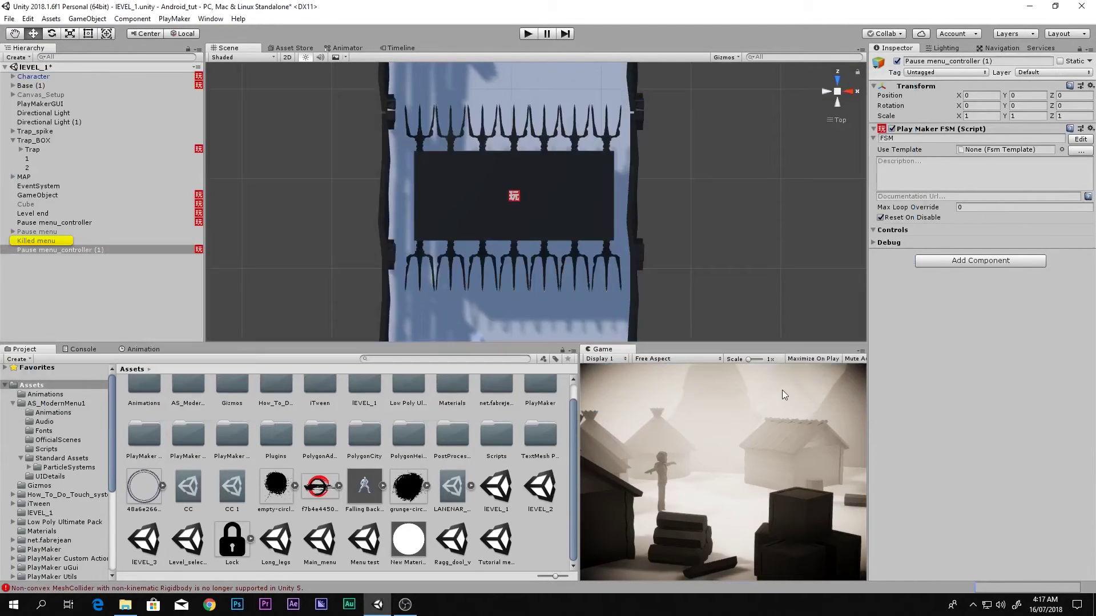
Step: Play lEVEL_1 in a maximized Game view until the character is killed and choose Restart
{"action": "key", "text": "shift+space"}
{"action": "key", "text": "ctrl+p"}
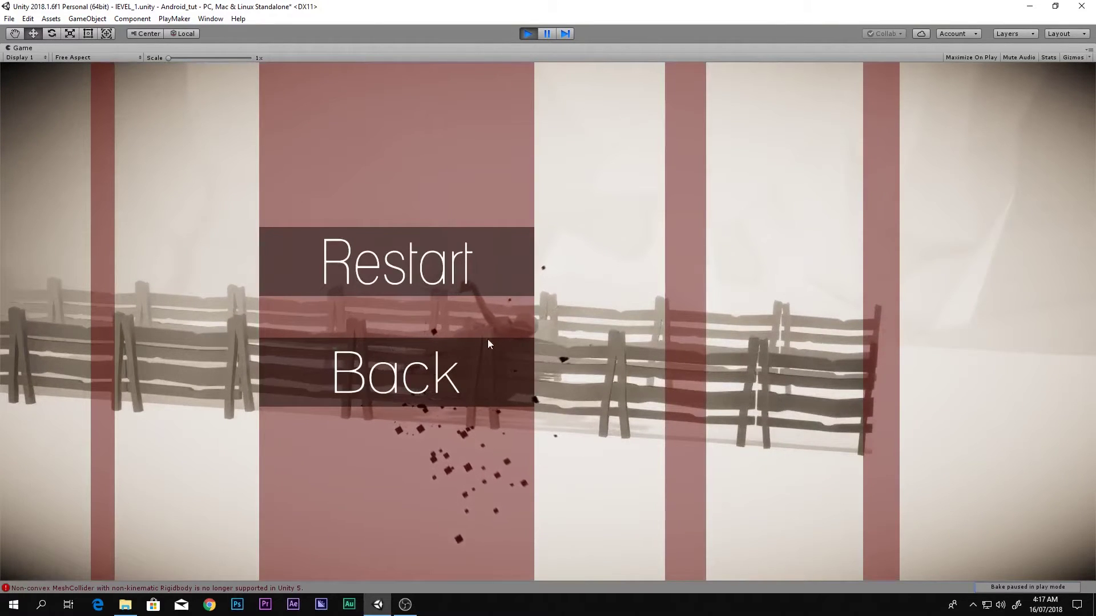
{"action": "left_click", "coordinate": [445, 243]}
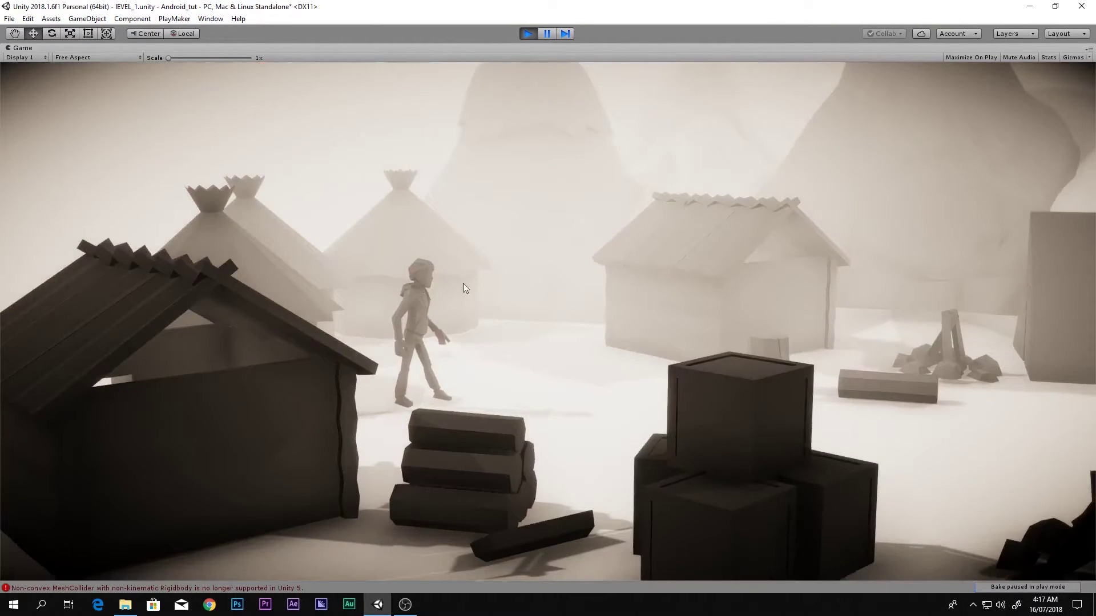
Step: Test the pause menu in the running level by restarting from it and toggling it on and off repeatedly
{"action": "key", "text": "Escape"}
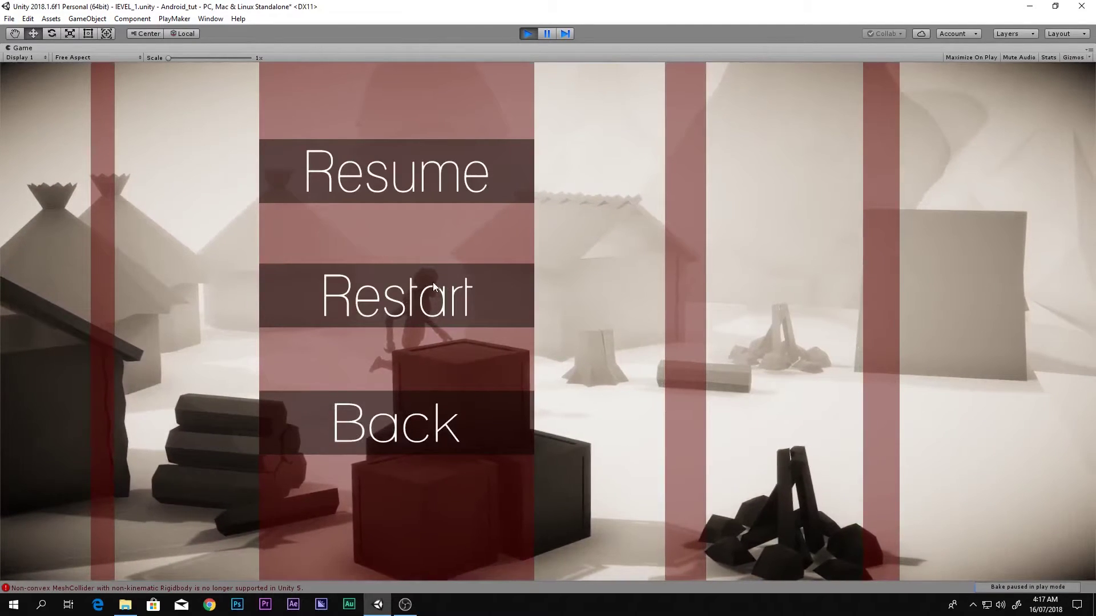
{"action": "left_click", "coordinate": [433, 282]}
{"action": "key", "text": "Escape"}
{"action": "key", "text": "Escape"}
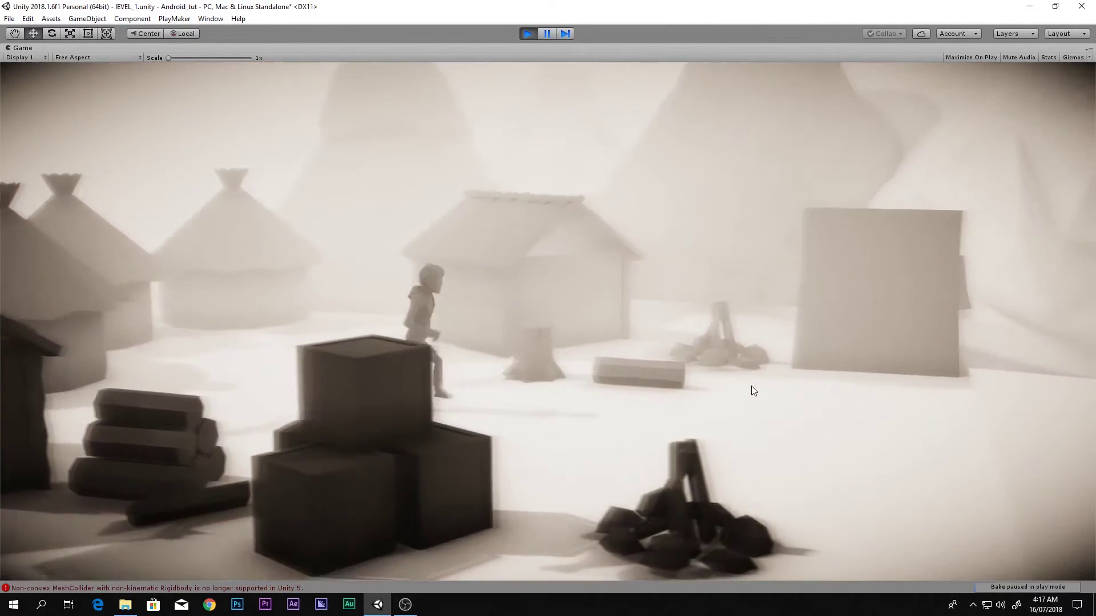
{"action": "key", "text": "Escape"}
{"action": "key", "text": "Escape"}
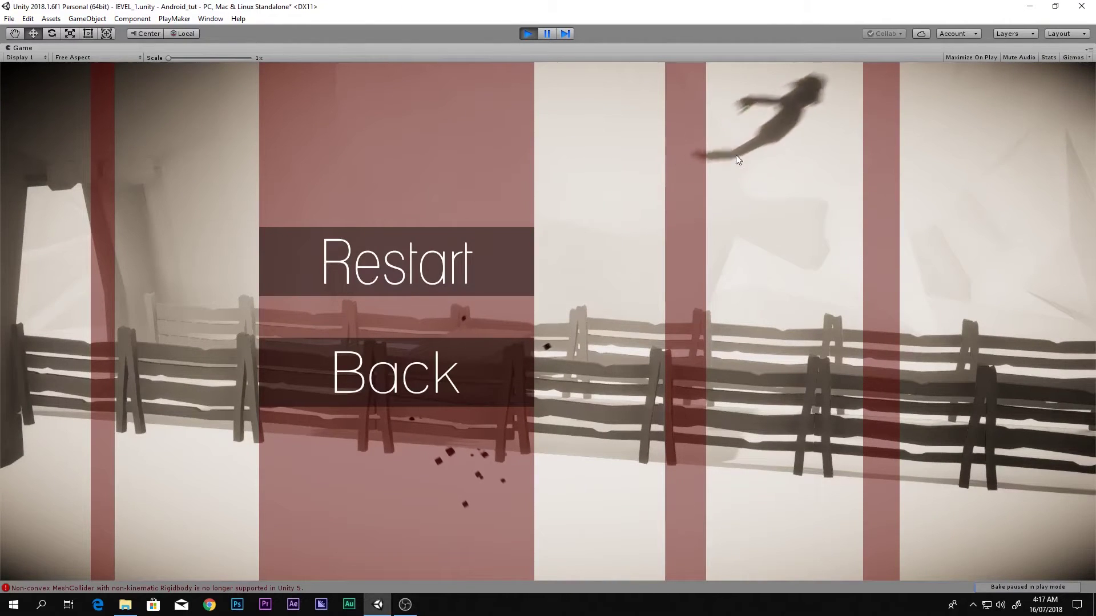
Step: Choose Back in the Killed menu, choose Play Game in the main menu and stop the playtest
{"action": "left_click", "coordinate": [415, 393]}
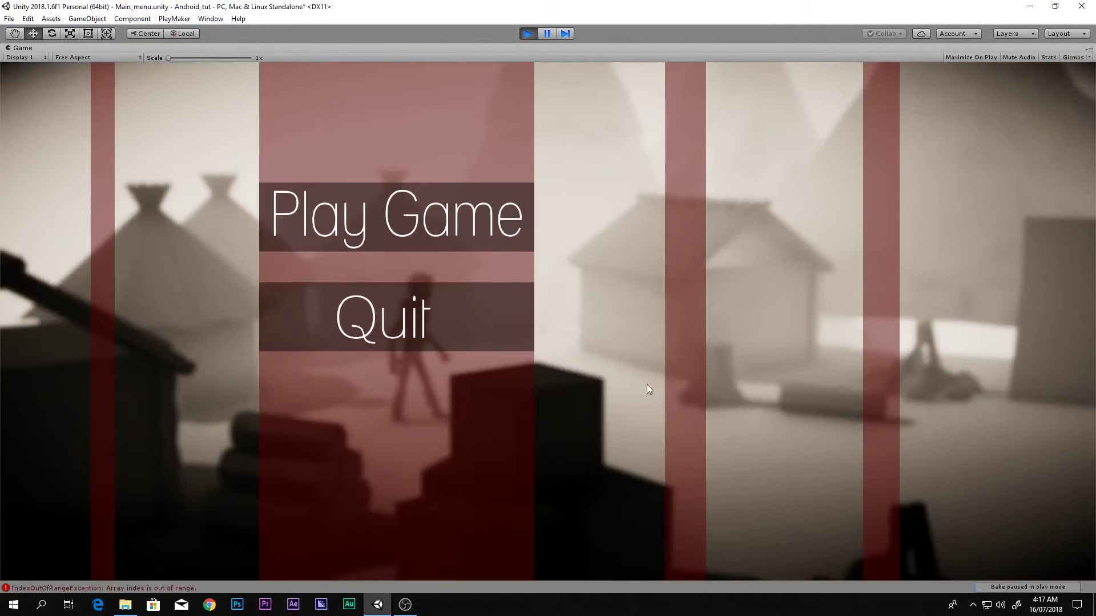
{"action": "left_click", "coordinate": [447, 190]}
{"action": "left_click", "coordinate": [528, 33]}
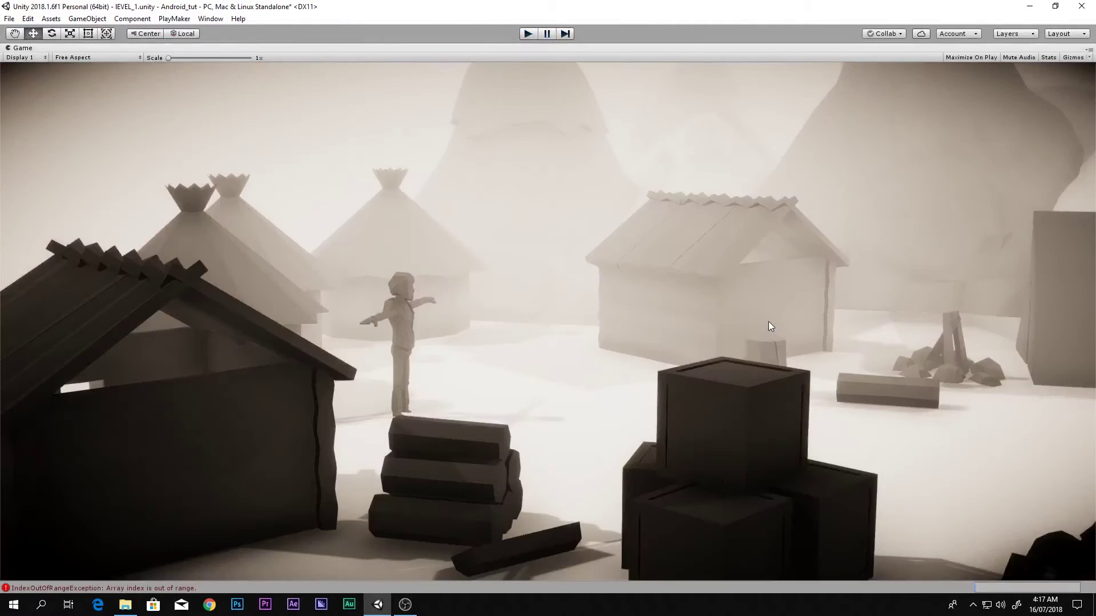
Step: Open the lEVEL_2 scene, saving the changes to lEVEL_1, and deactivate the Canvas_Setup object in lEVEL_2
{"action": "scroll", "coordinate": [555, 280], "scroll_direction": "down", "scroll_amount": 5}
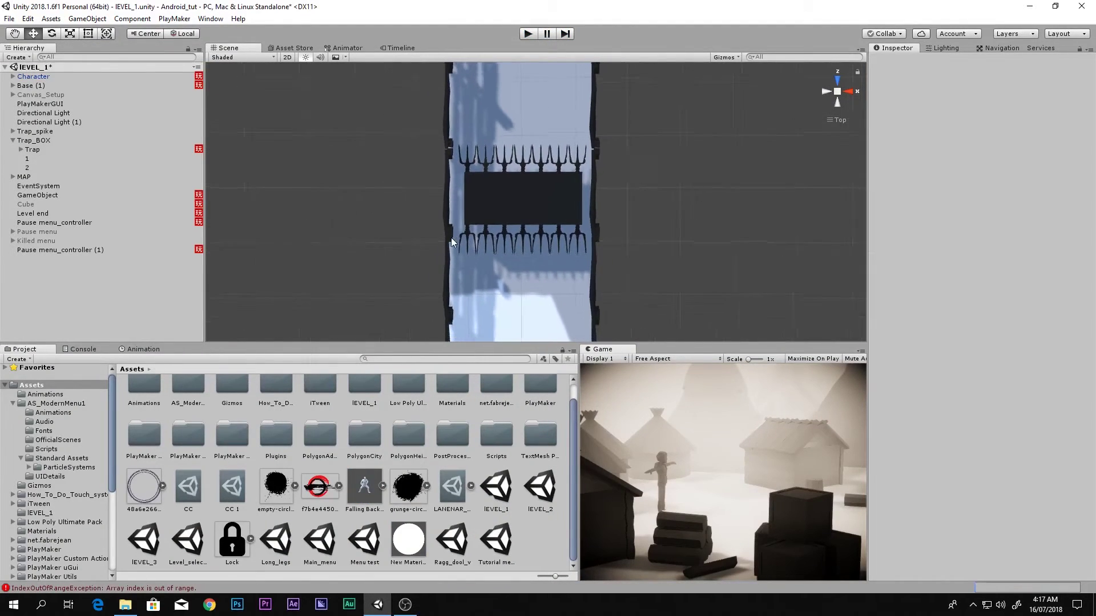
{"action": "scroll", "coordinate": [451, 237], "scroll_direction": "down", "scroll_amount": 4}
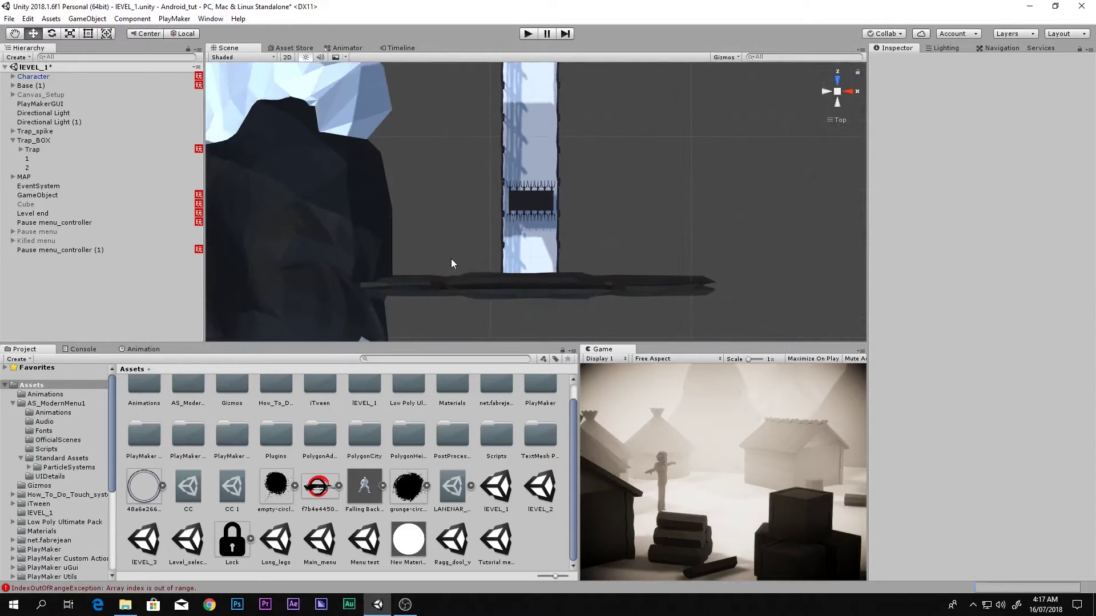
{"action": "double_click", "coordinate": [539, 491]}
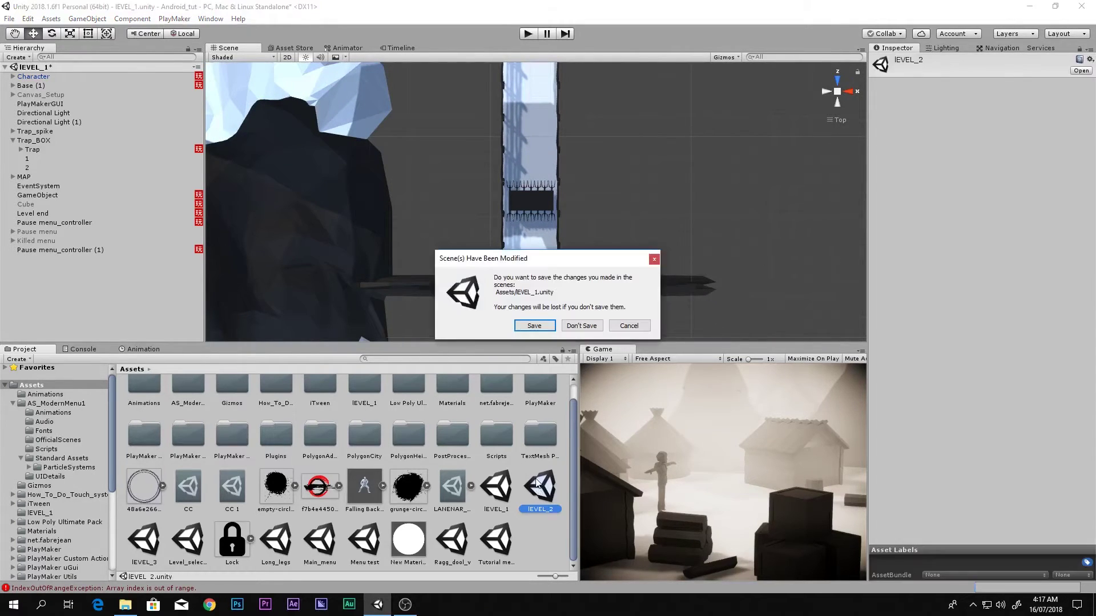
{"action": "left_click", "coordinate": [536, 325]}
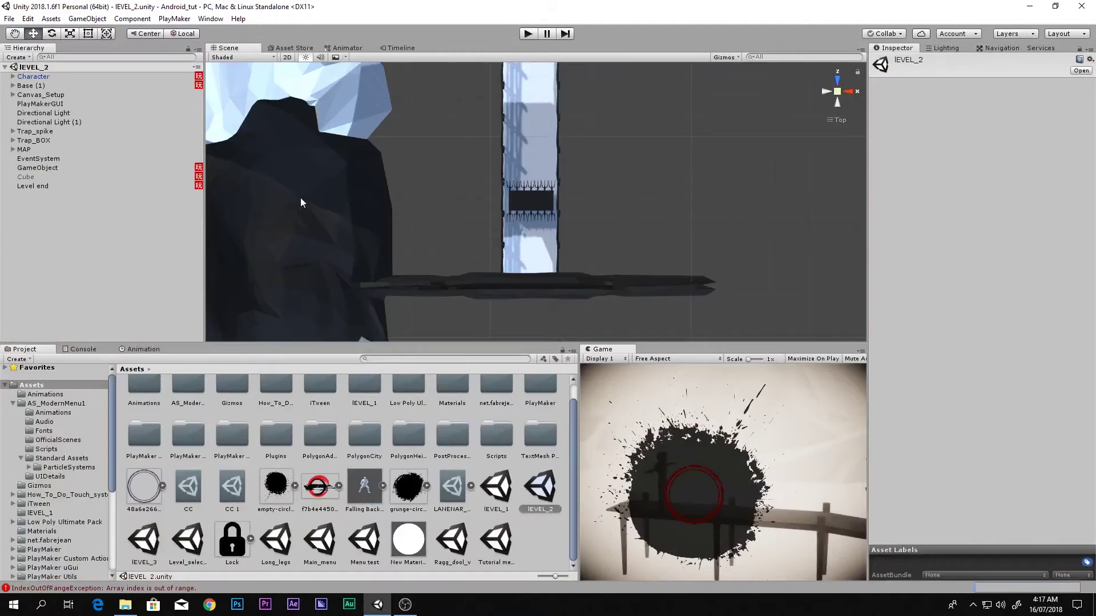
{"action": "left_click", "coordinate": [46, 95]}
{"action": "left_click", "coordinate": [896, 60]}
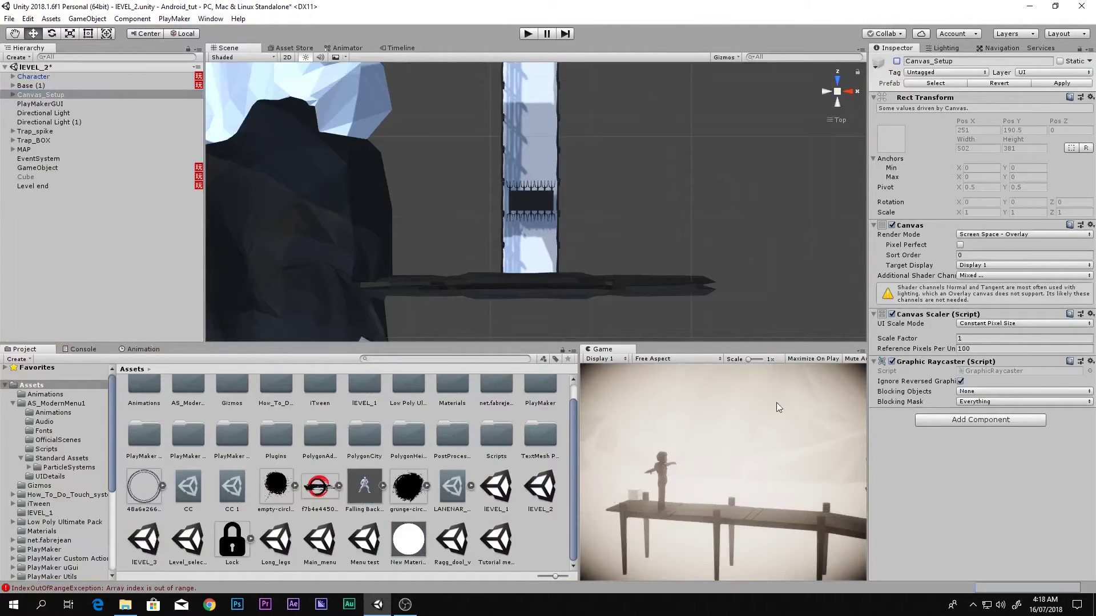
Step: Play lEVEL_2 in a maximized Game view to check the level without menus, and stop the playtest
{"action": "key", "text": "shift+space"}
{"action": "left_click", "coordinate": [527, 34]}
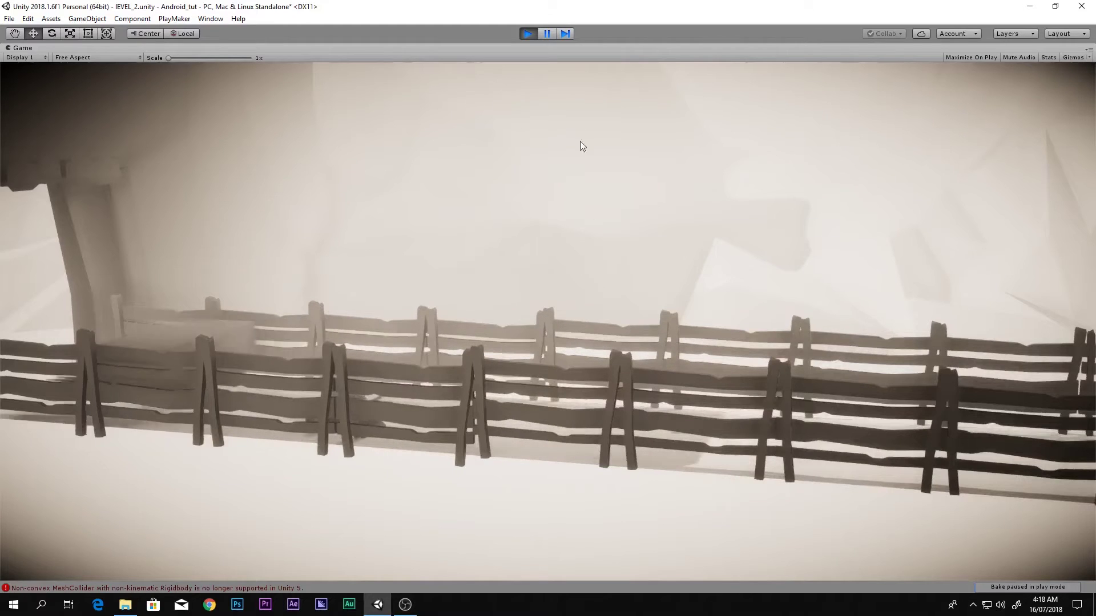
{"action": "left_click", "coordinate": [530, 34]}
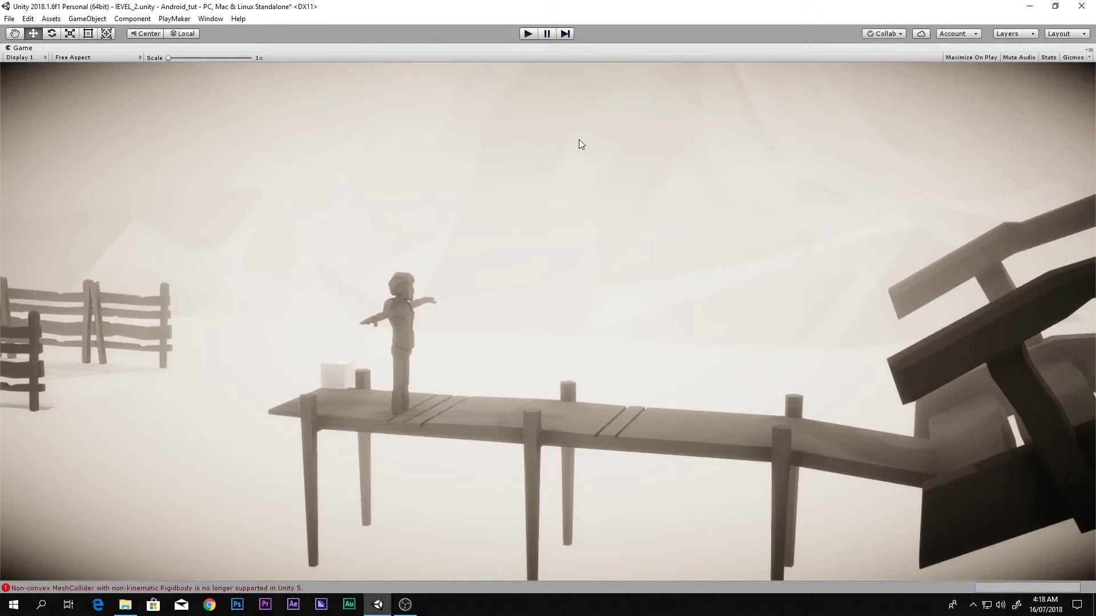
Step: Save lEVEL_2, reopen lEVEL_1 and copy Pause menu_controller, Pause menu, Killed menu and Pause menu_controller (1)
{"action": "double_click", "coordinate": [500, 490]}
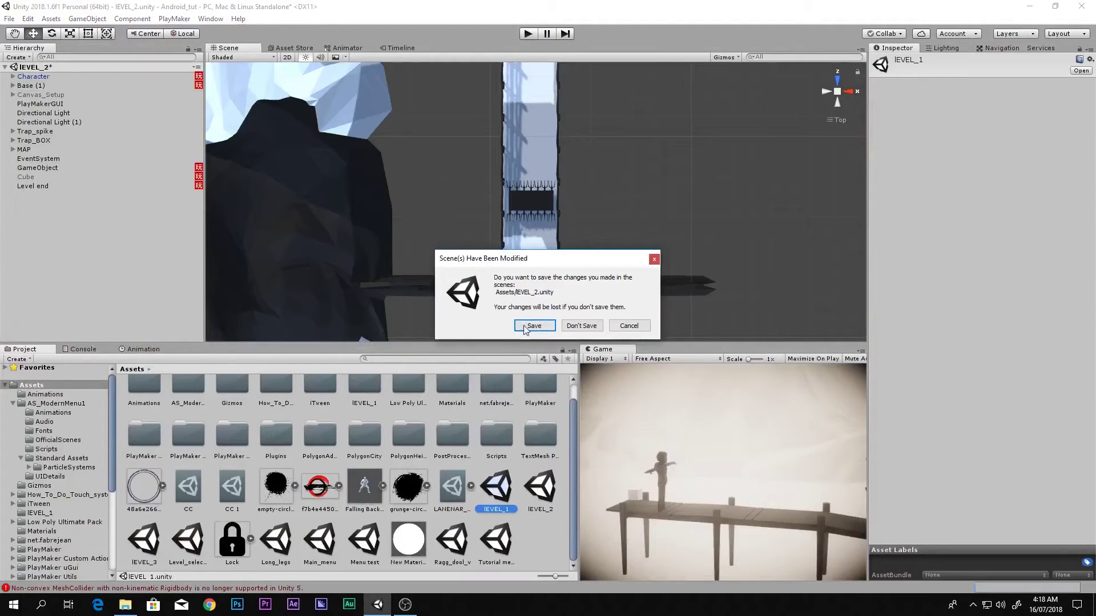
{"action": "left_click", "coordinate": [526, 327]}
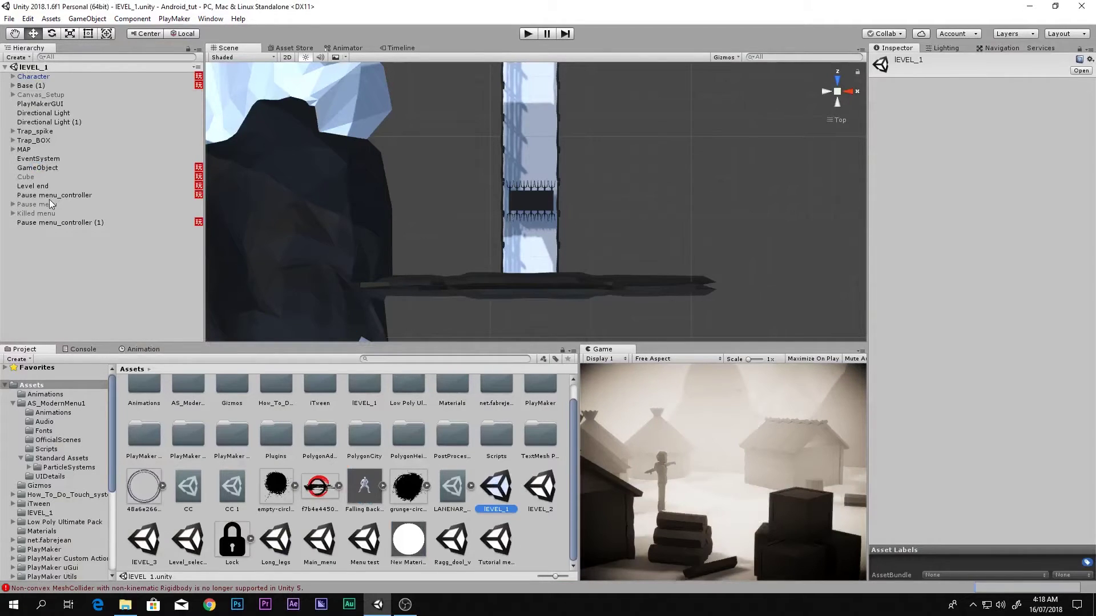
{"action": "left_click", "coordinate": [55, 196]}
{"action": "left_click", "coordinate": [40, 222], "text": "shift"}
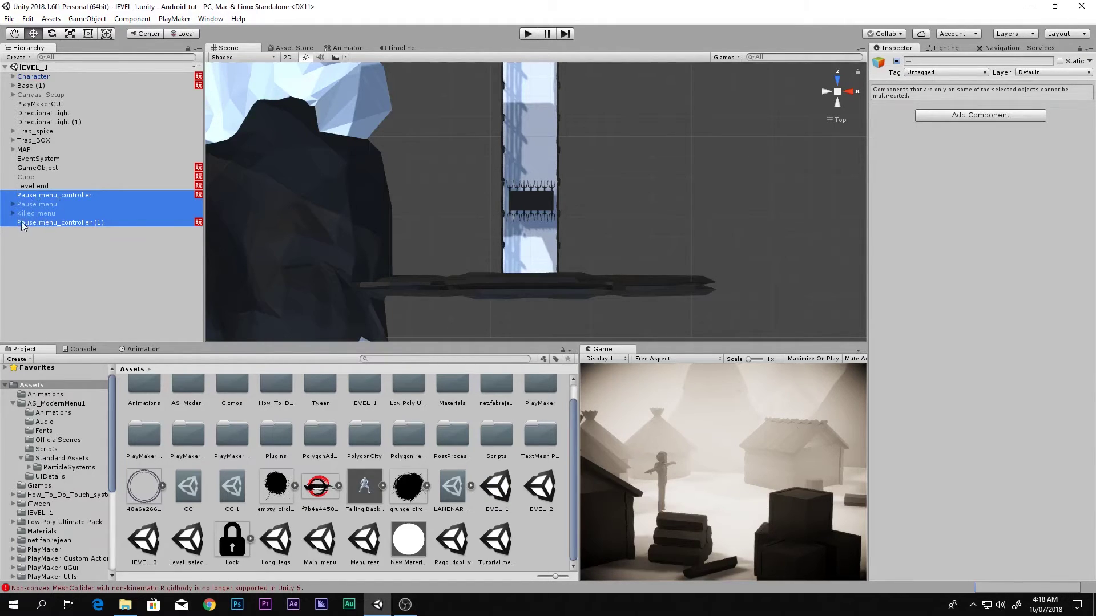
{"action": "right_click", "coordinate": [51, 227]}
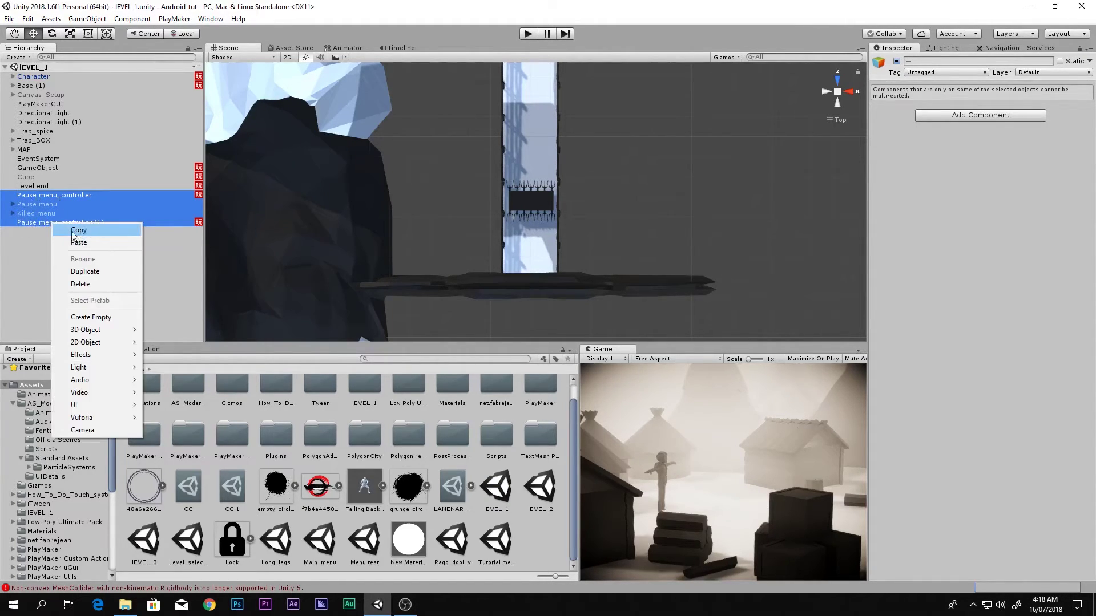
{"action": "left_click", "coordinate": [78, 230]}
Step: Reopen lEVEL_2, paste the four copied menu and controller objects into its hierarchy and save the scene
{"action": "double_click", "coordinate": [539, 496]}
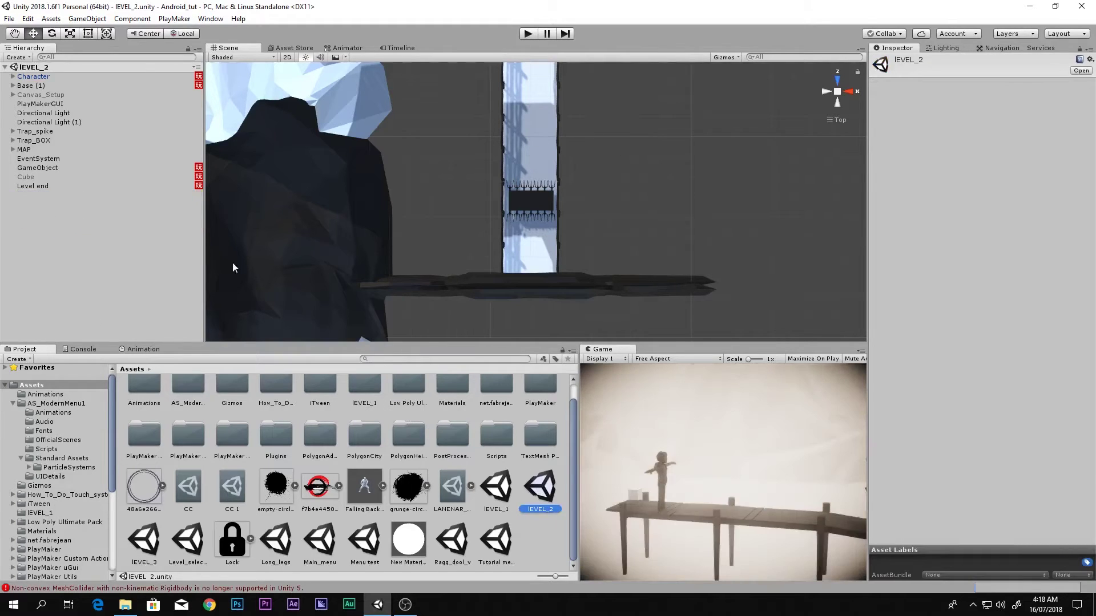
{"action": "right_click", "coordinate": [118, 221]}
{"action": "left_click", "coordinate": [134, 236]}
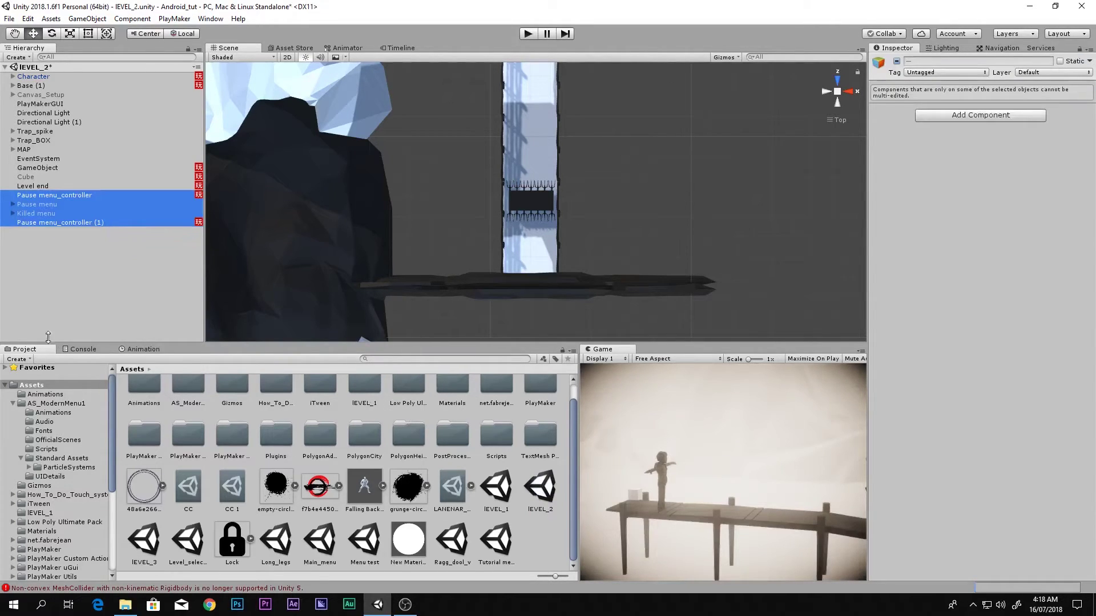
{"action": "left_click", "coordinate": [63, 313]}
Step: Play lEVEL_2 in a maximized Game view and try the pasted pause menu's options
{"action": "key", "text": "shift+space"}
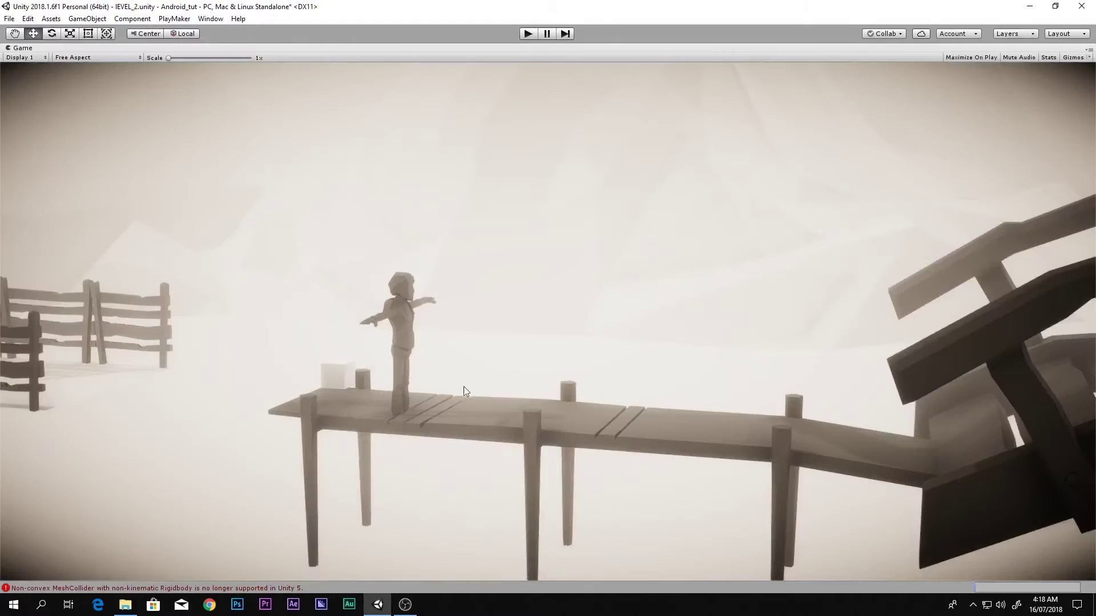
{"action": "left_click", "coordinate": [529, 34]}
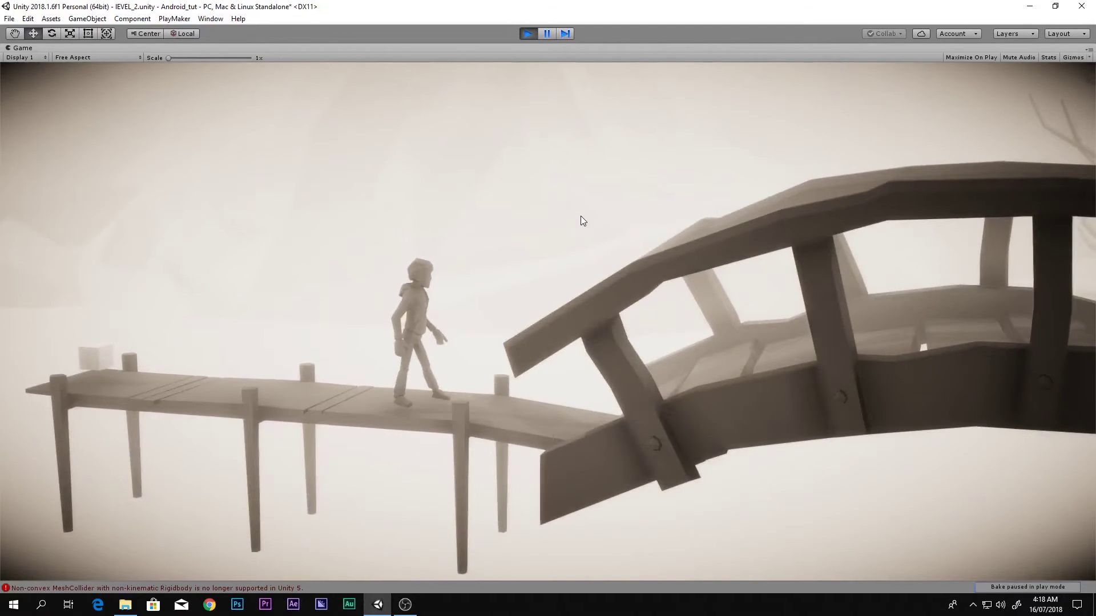
{"action": "key", "text": "Escape"}
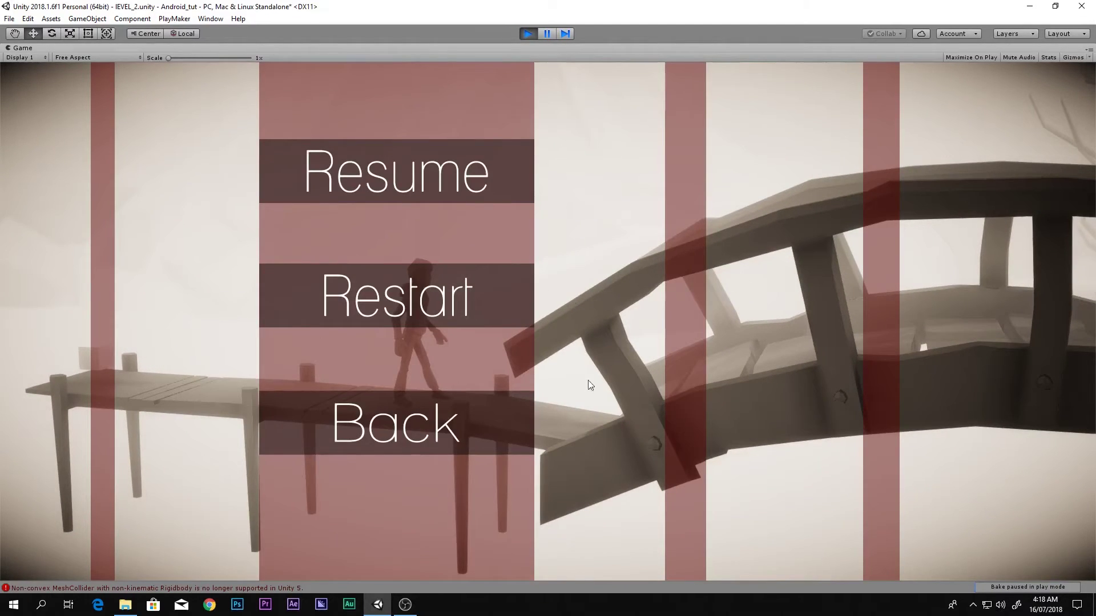
{"action": "left_click", "coordinate": [447, 184]}
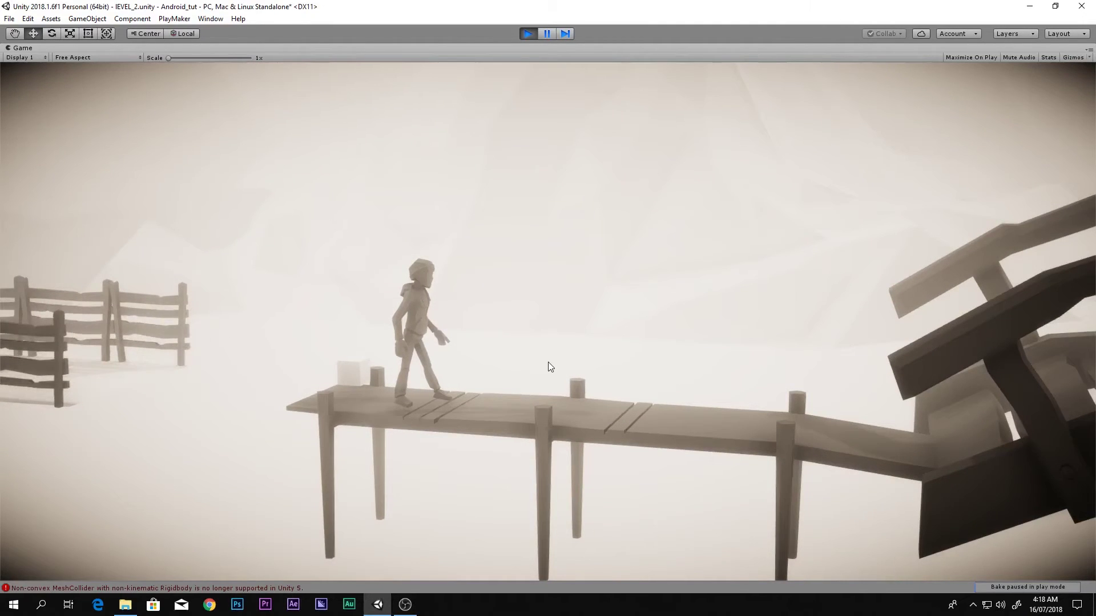
Step: Toggle the pause menu, go back to the main menu, load Level 1 from the level selection and stop the playtest
{"action": "key", "text": "Escape"}
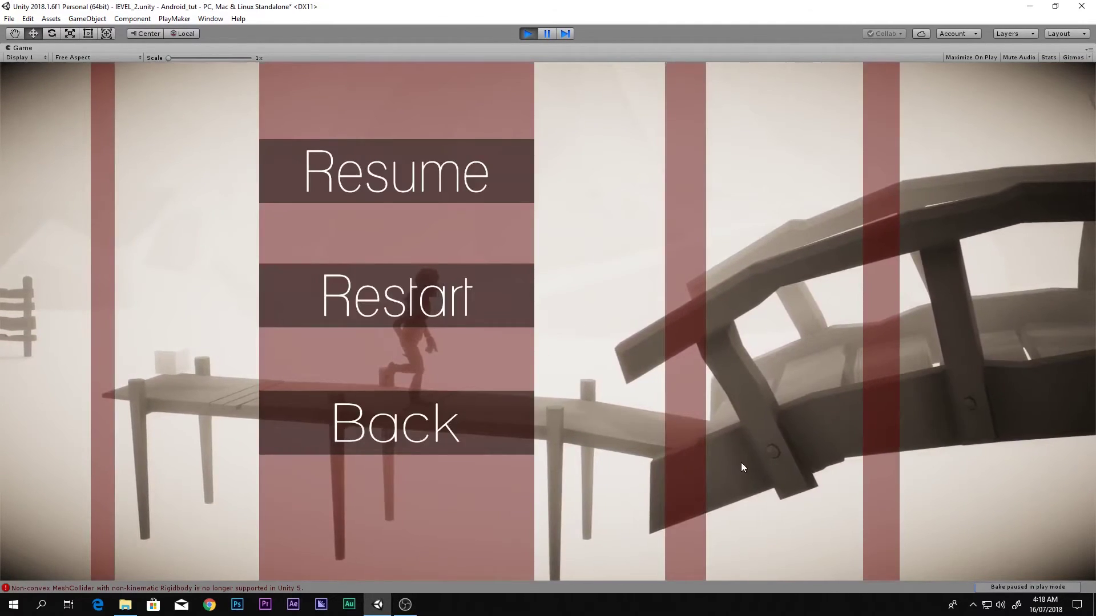
{"action": "key", "text": "Escape"}
{"action": "key", "text": "Escape"}
{"action": "left_click", "coordinate": [437, 180]}
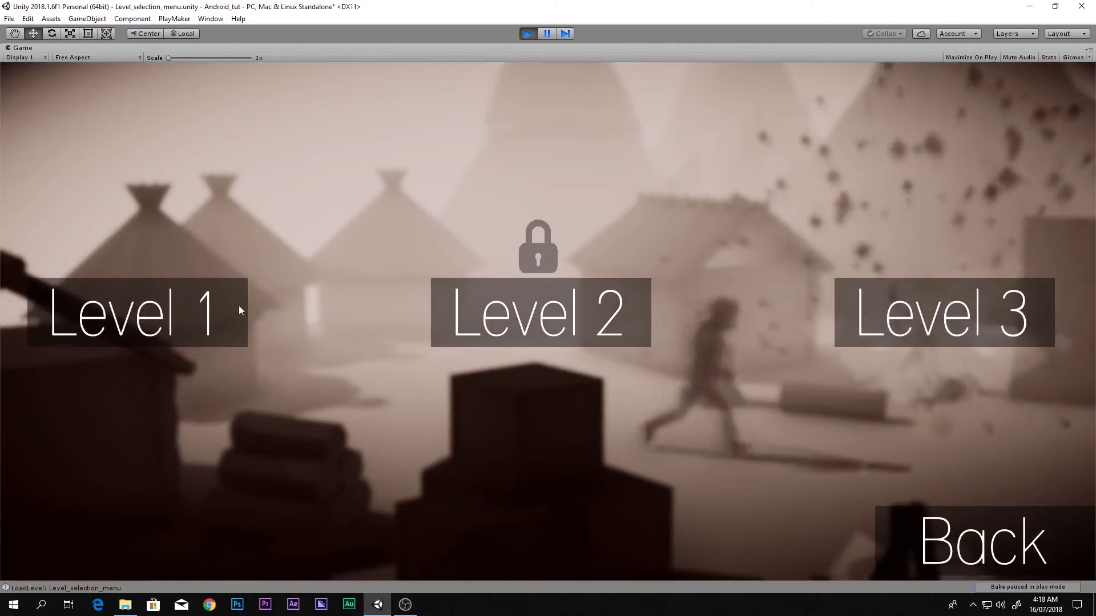
{"action": "left_click", "coordinate": [214, 310]}
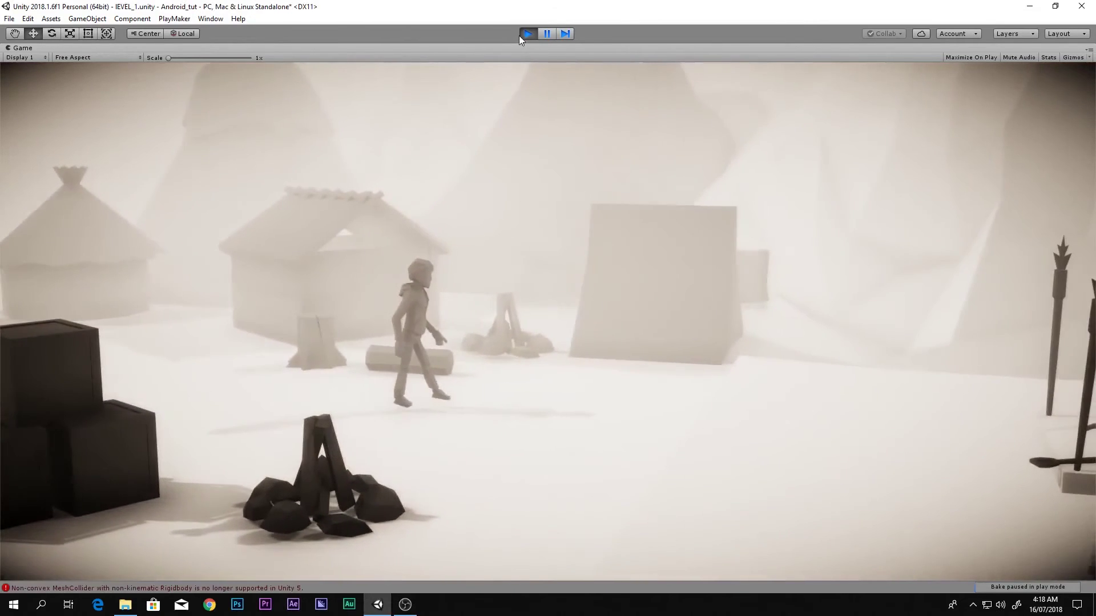
{"action": "left_click", "coordinate": [527, 33]}
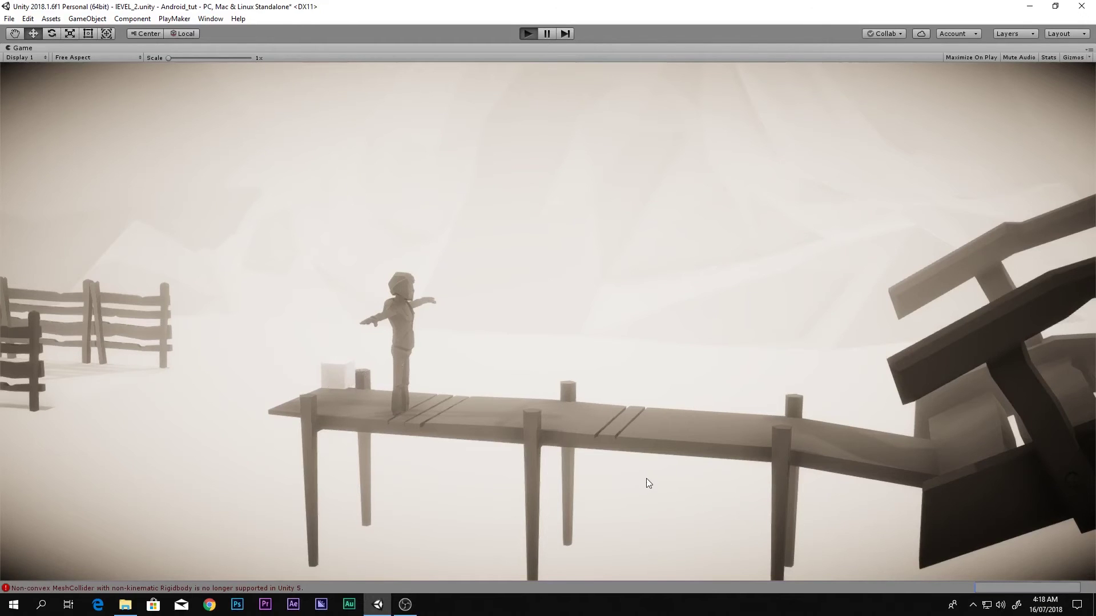
Step: Playtest lEVEL_2 through the fenced walkway, stop the playtest and select the Trap object of Trap_BOX in the scene
{"action": "key", "text": "ctrl+p"}
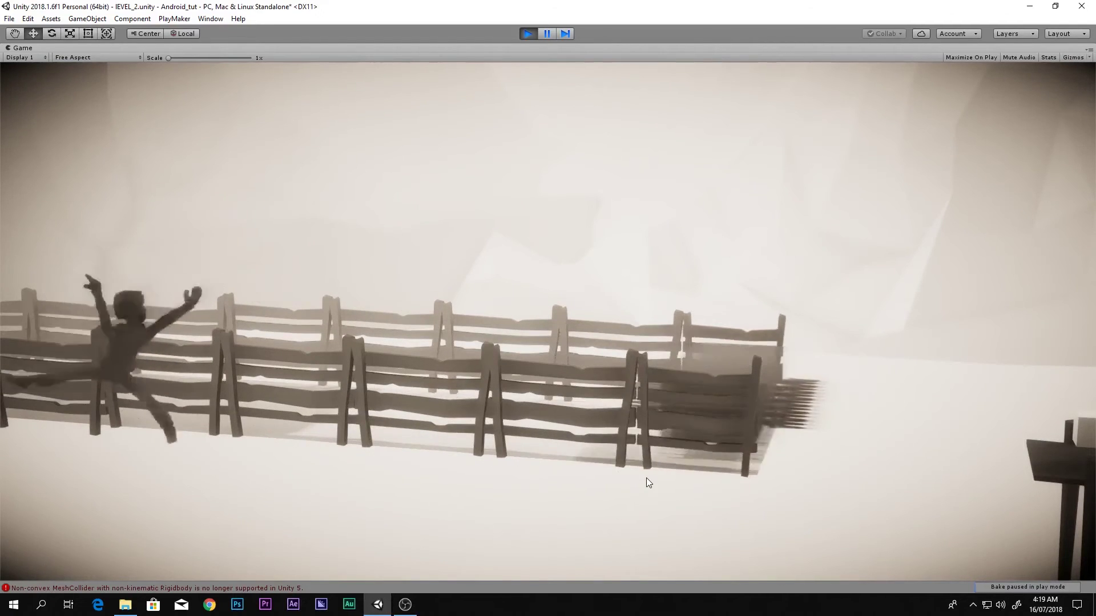
{"action": "left_click", "coordinate": [527, 34]}
{"action": "left_click", "coordinate": [529, 202]}
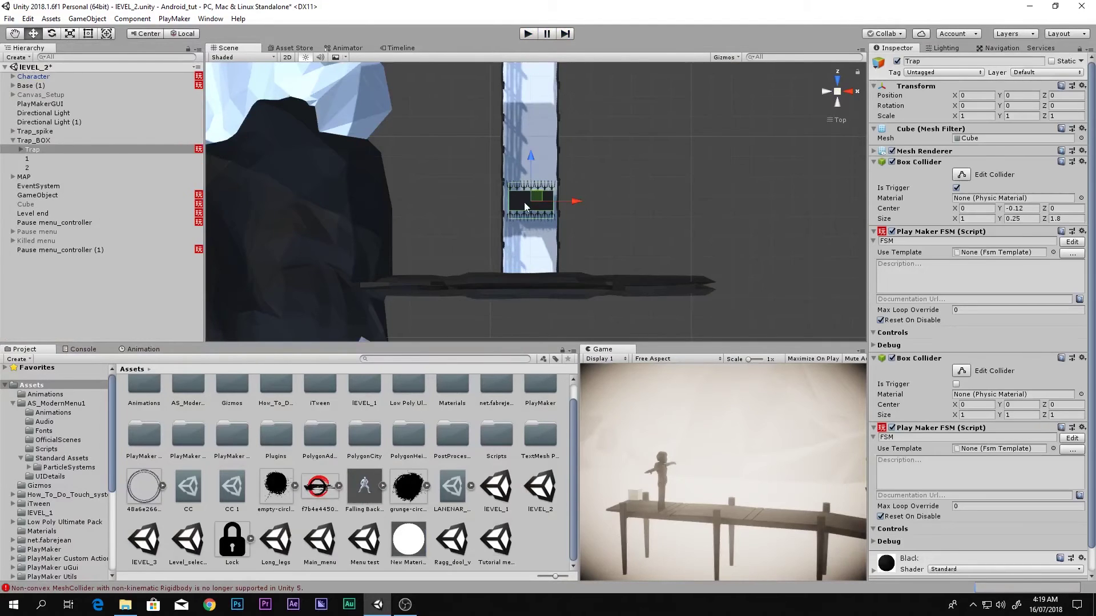
{"action": "scroll", "coordinate": [524, 202], "scroll_direction": "up", "scroll_amount": 5}
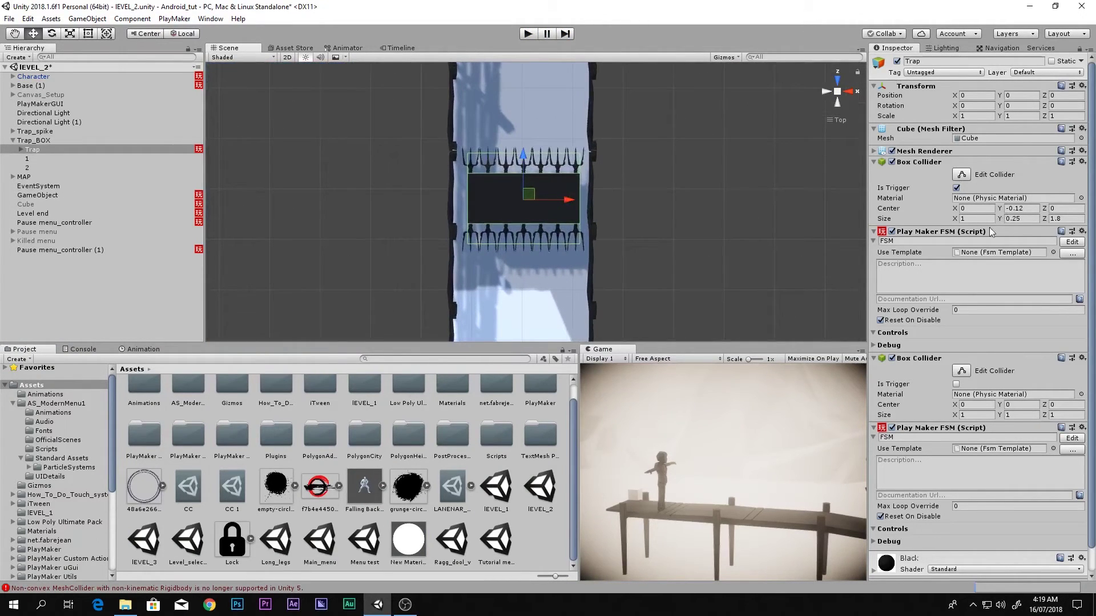
Step: Examine the states of both PlayMaker FSMs on Trap, including the kill FSM's State 2 actions, and close the editor
{"action": "left_click", "coordinate": [1071, 242]}
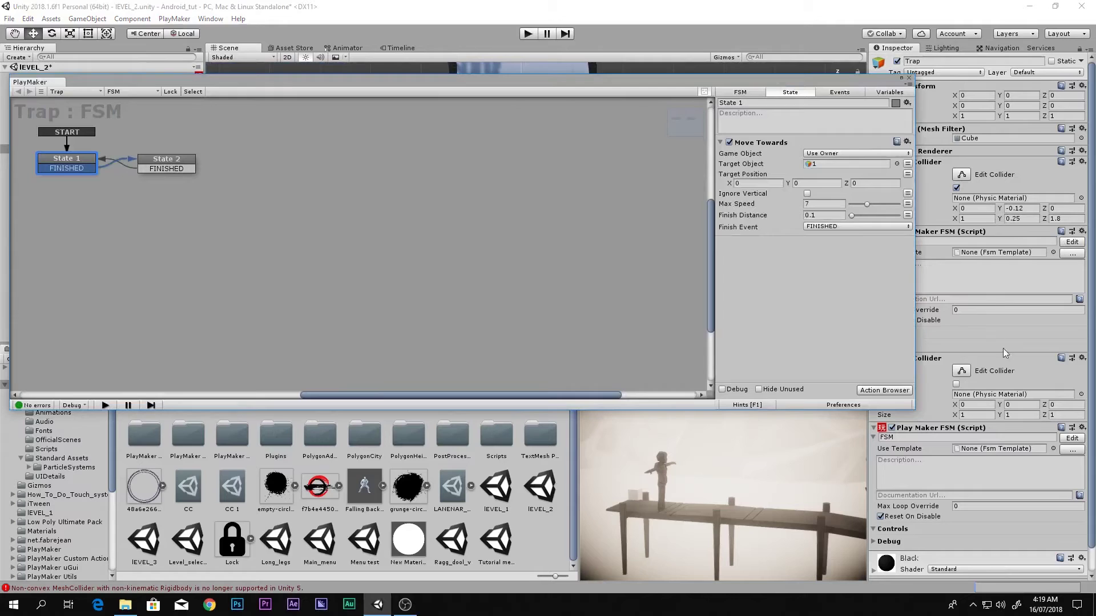
{"action": "left_click", "coordinate": [194, 165]}
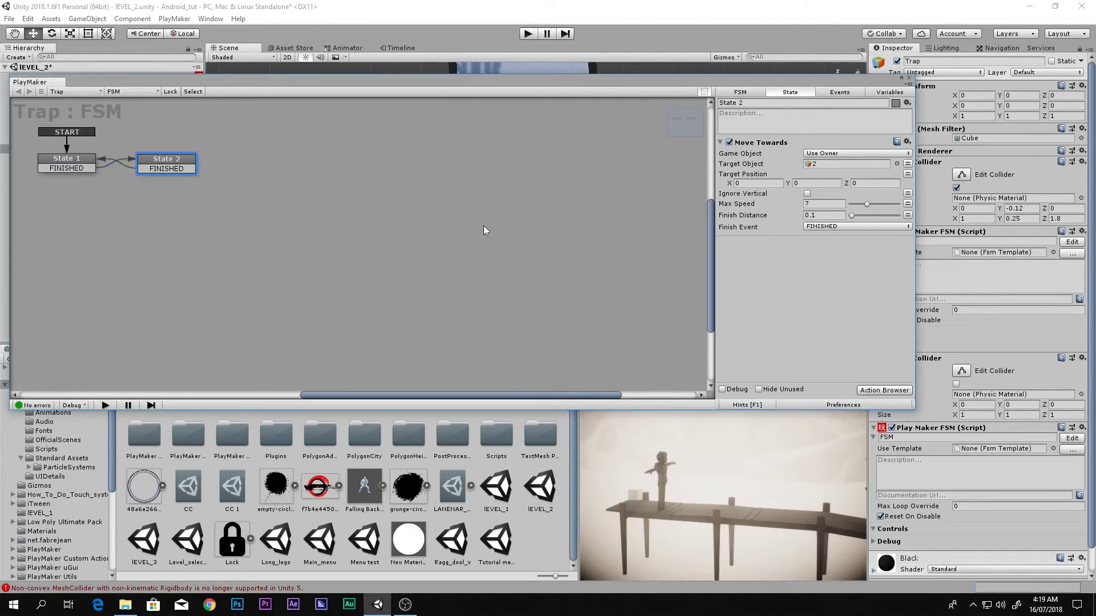
{"action": "left_click", "coordinate": [1071, 438]}
{"action": "left_click", "coordinate": [705, 234]}
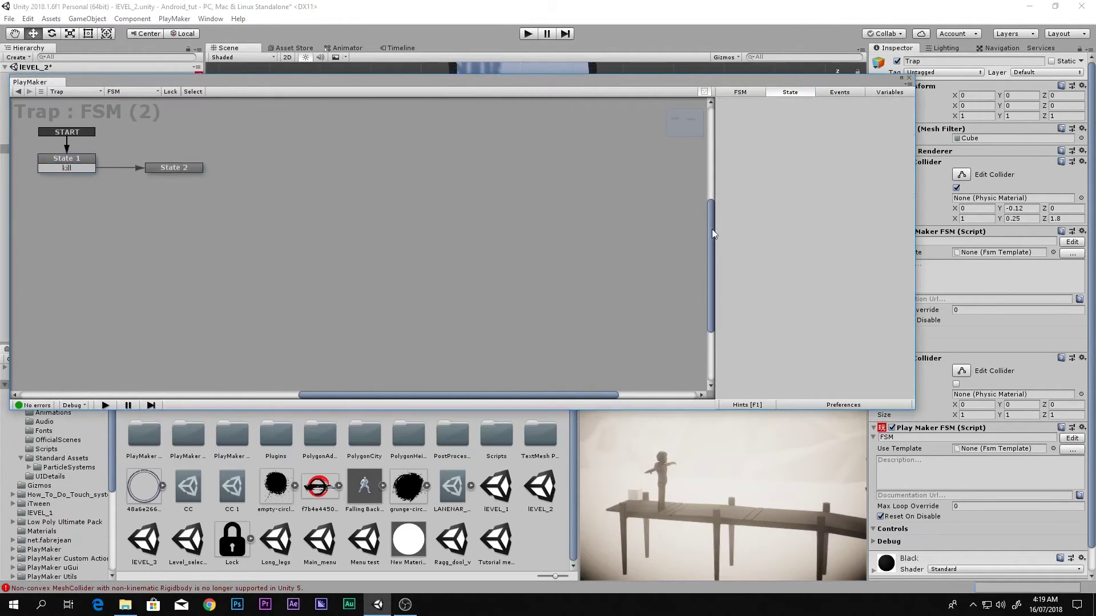
{"action": "left_click", "coordinate": [165, 169]}
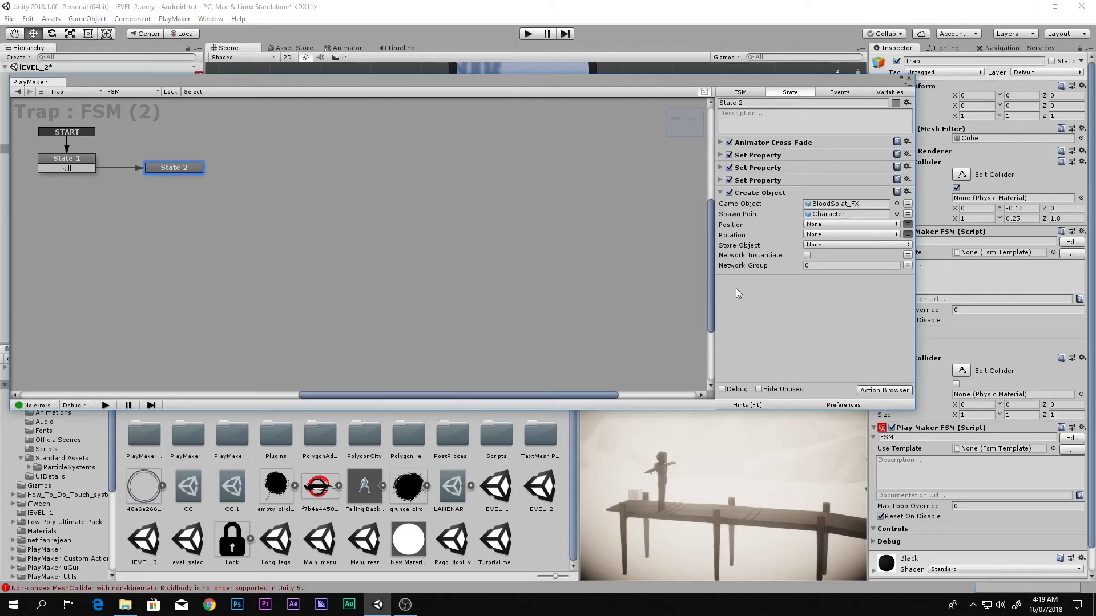
{"action": "left_click", "coordinate": [721, 193]}
{"action": "left_click", "coordinate": [910, 79]}
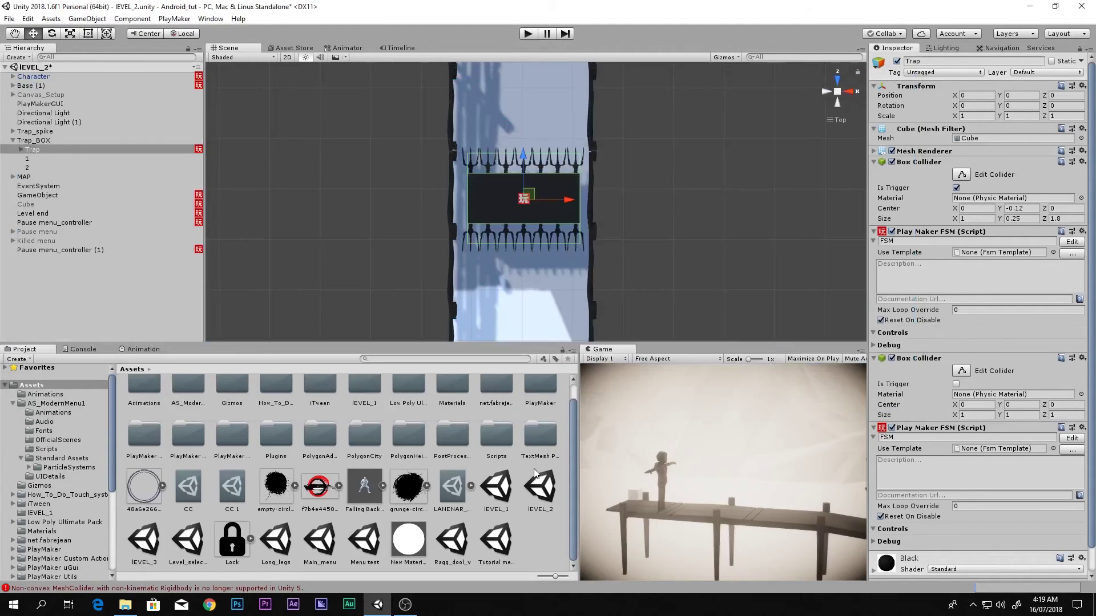
Step: Open lEVEL_1 without saving the changes to lEVEL_2 and copy its Trap_BOX object
{"action": "double_click", "coordinate": [497, 490]}
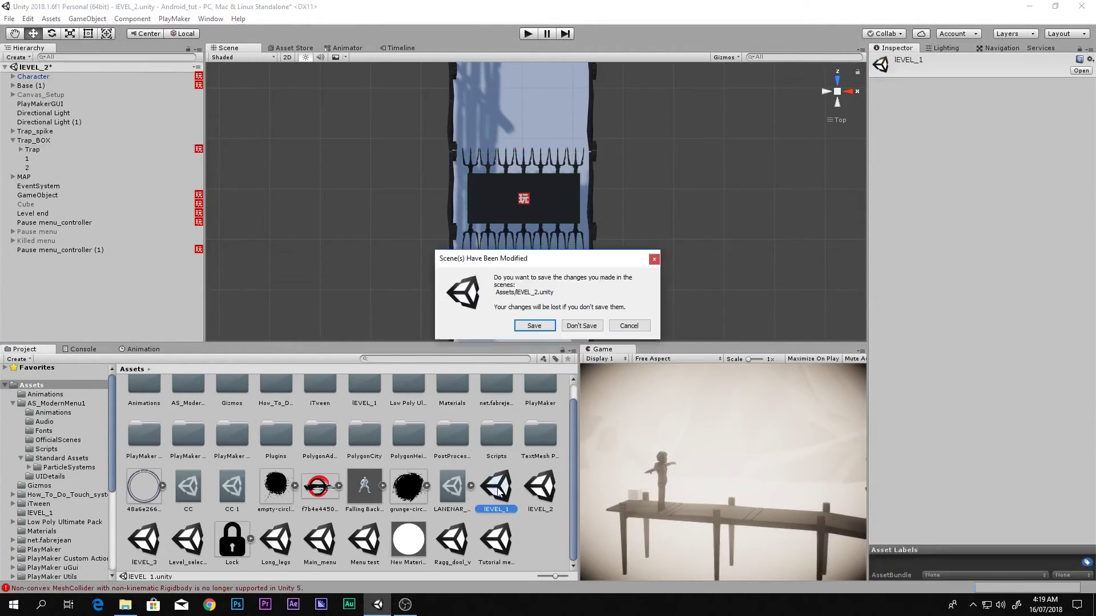
{"action": "left_click", "coordinate": [572, 330]}
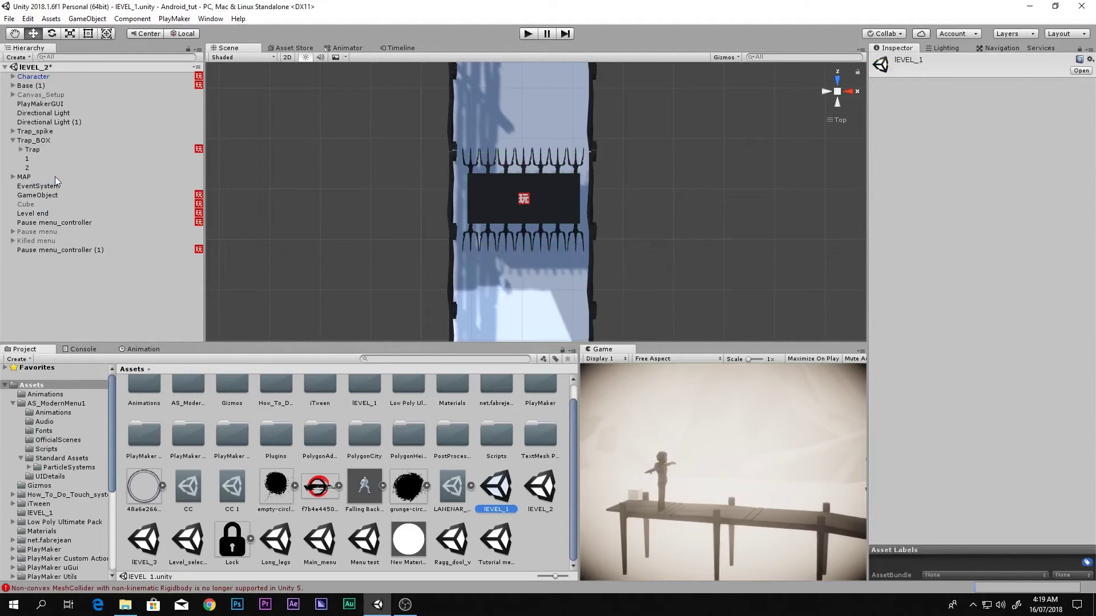
{"action": "left_click", "coordinate": [32, 150]}
{"action": "left_click", "coordinate": [35, 141]}
{"action": "right_click", "coordinate": [39, 141]}
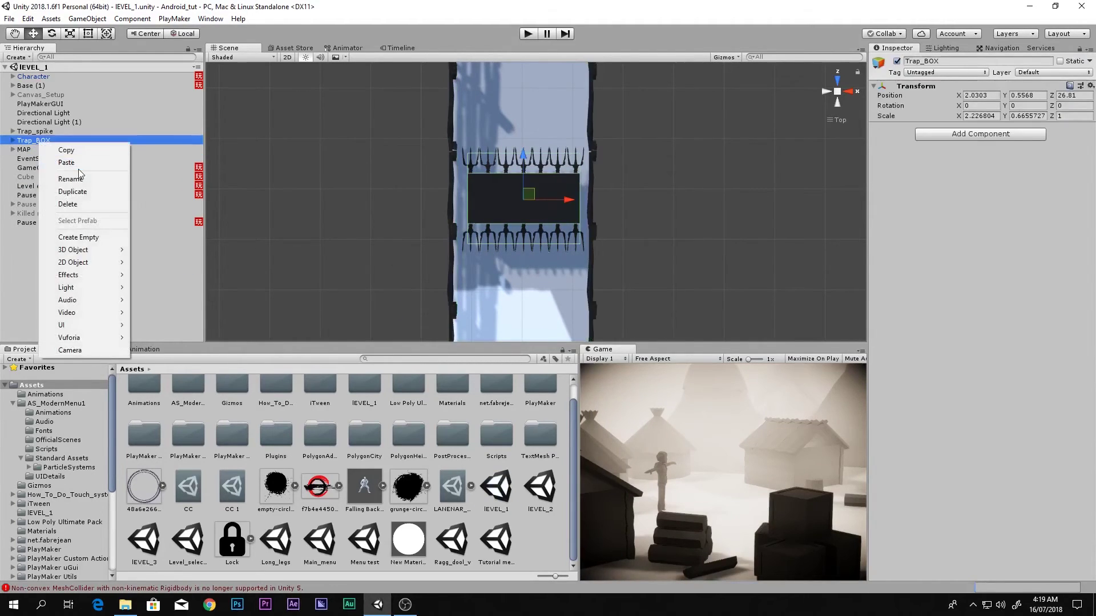
{"action": "left_click", "coordinate": [72, 152]}
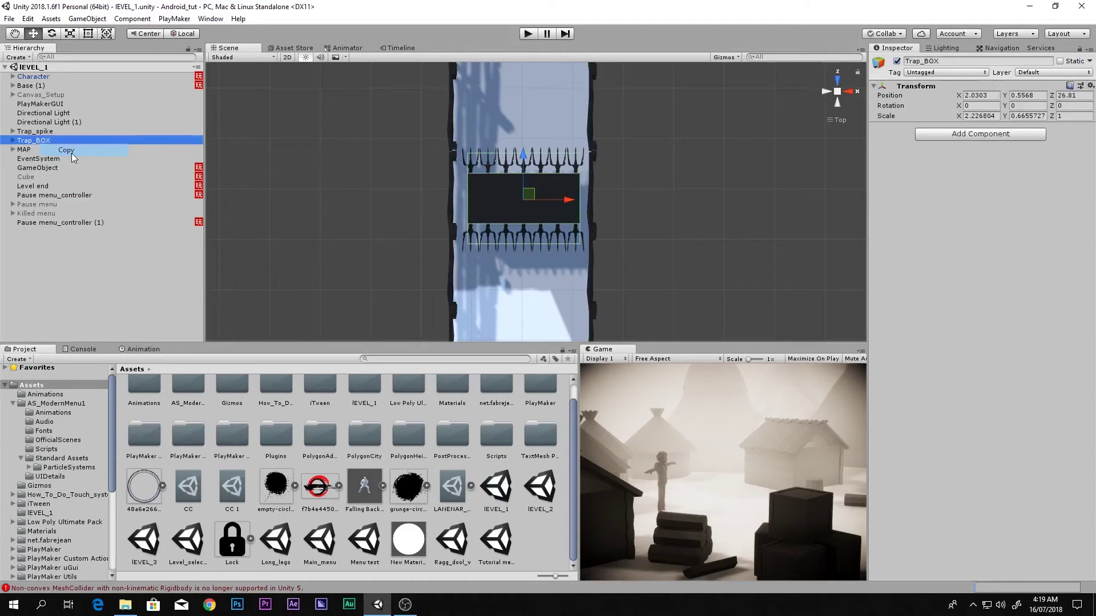
Step: Reopen lEVEL_2, delete its existing Trap_BOX and paste the copied Trap_BOX into the hierarchy
{"action": "double_click", "coordinate": [540, 485]}
{"action": "left_click", "coordinate": [39, 142]}
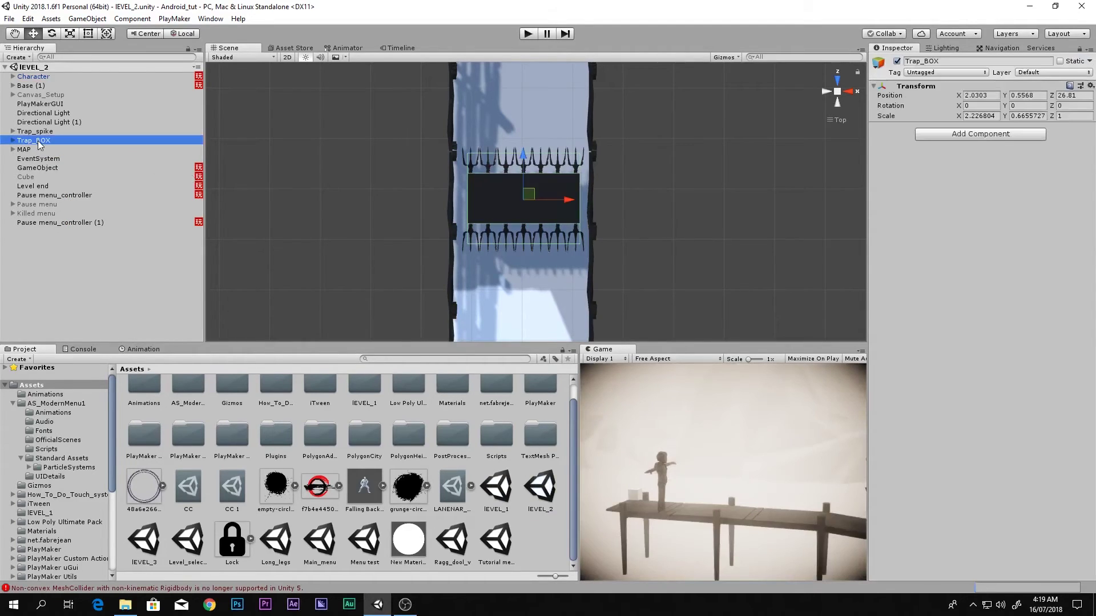
{"action": "key", "text": "Delete"}
{"action": "right_click", "coordinate": [50, 138]}
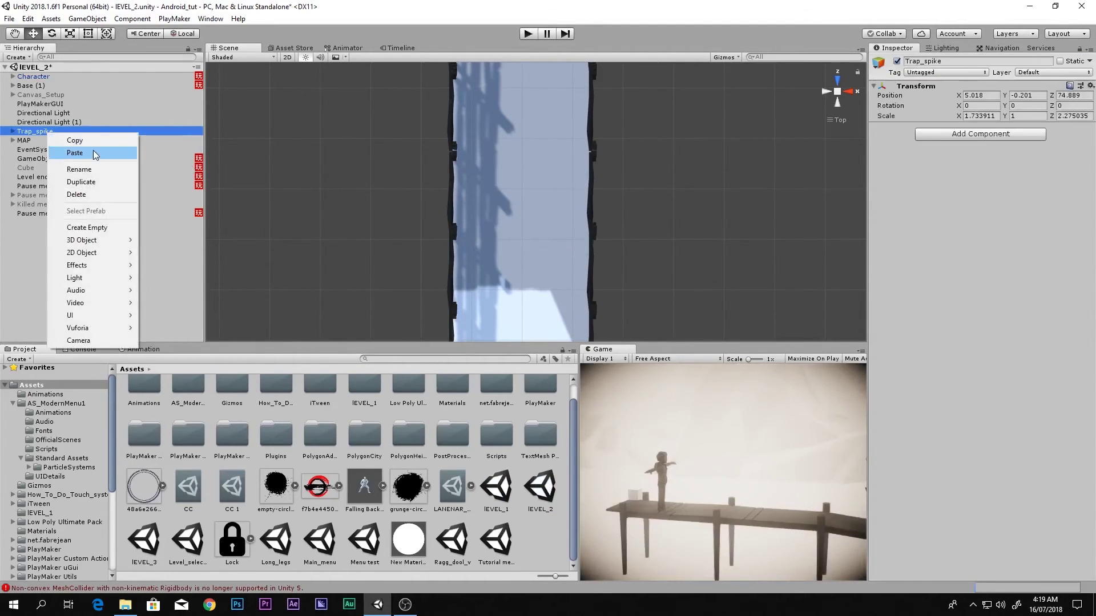
{"action": "left_click", "coordinate": [94, 153]}
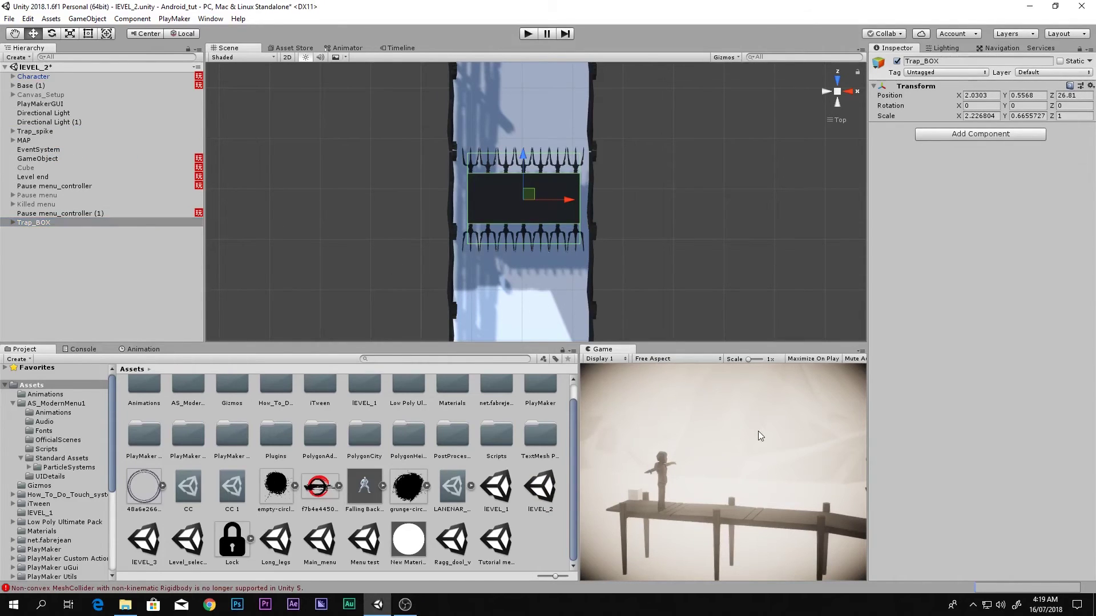
Step: Play lEVEL_2, restart from the killed menu after each death, test the spike trap beyond the bridge and stop the playtest
{"action": "left_click", "coordinate": [528, 33]}
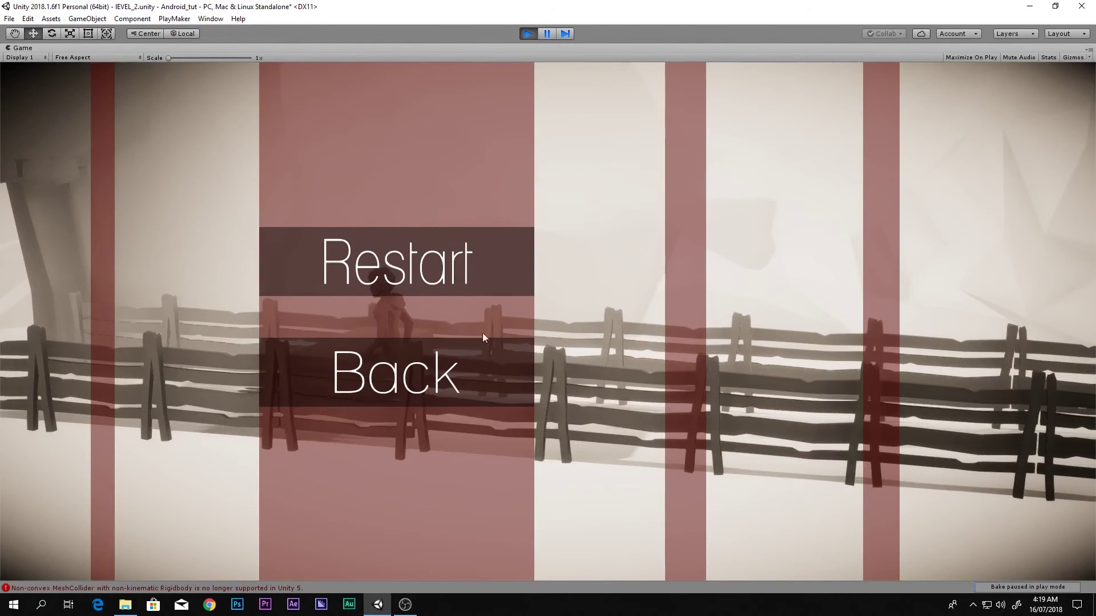
{"action": "left_click", "coordinate": [466, 240]}
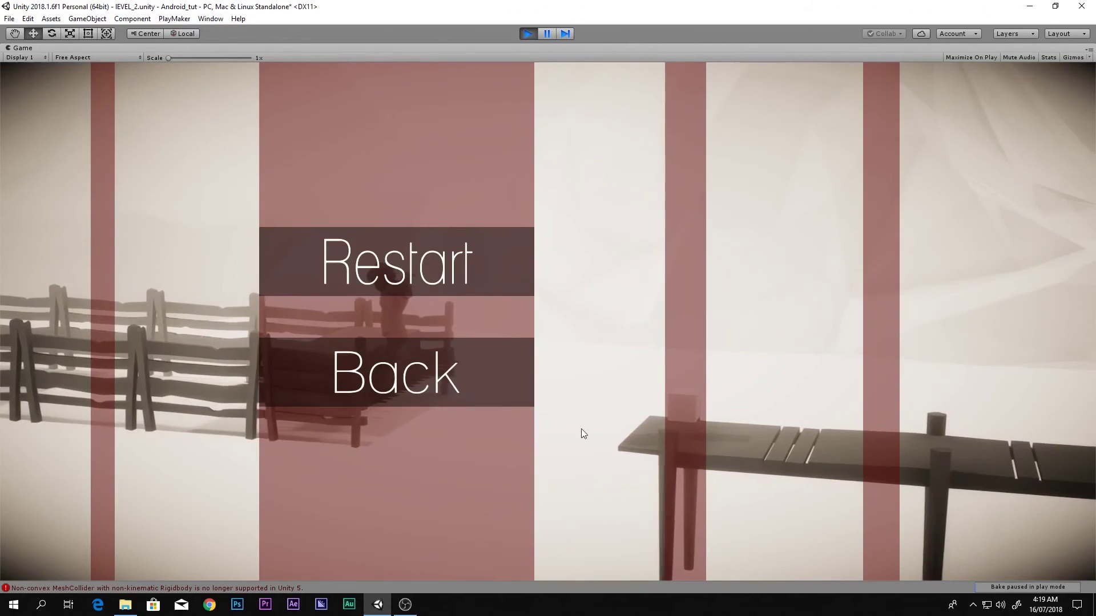
{"action": "left_click", "coordinate": [508, 262]}
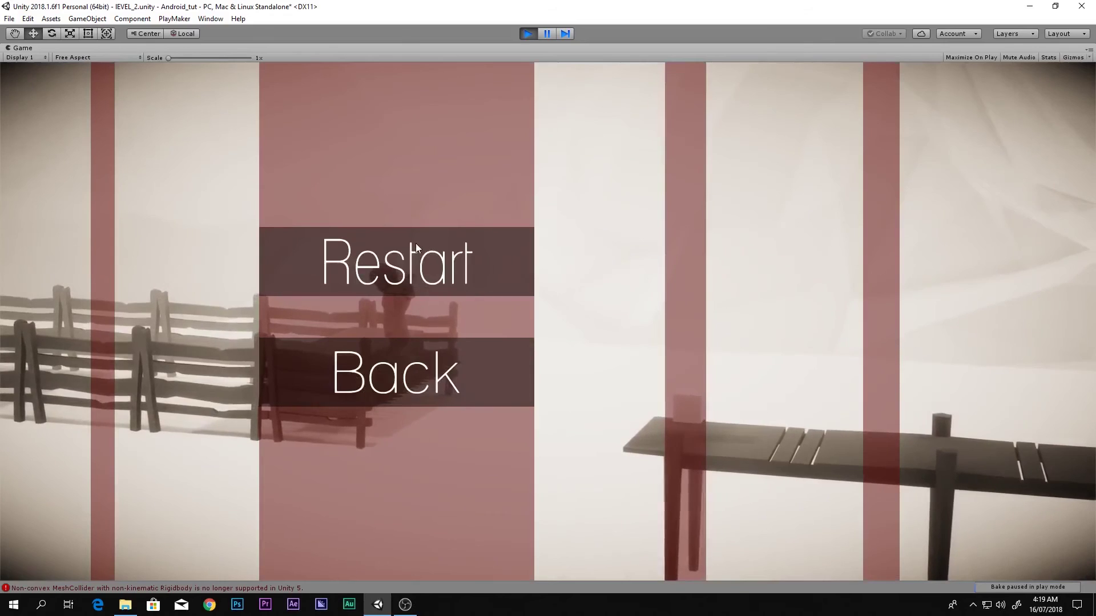
{"action": "left_click", "coordinate": [416, 262]}
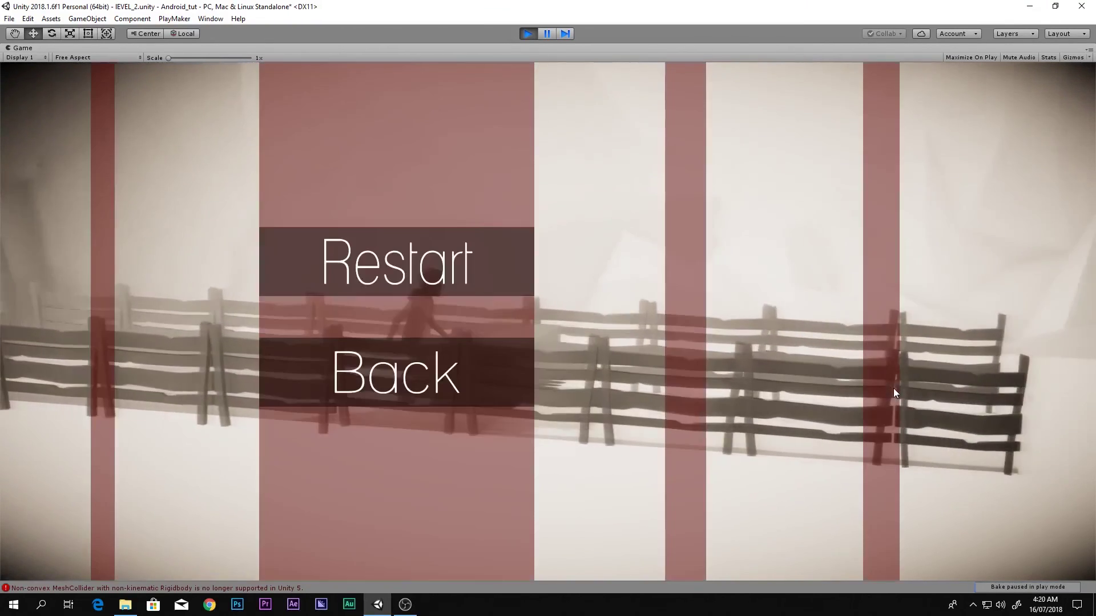
{"action": "left_click", "coordinate": [440, 264]}
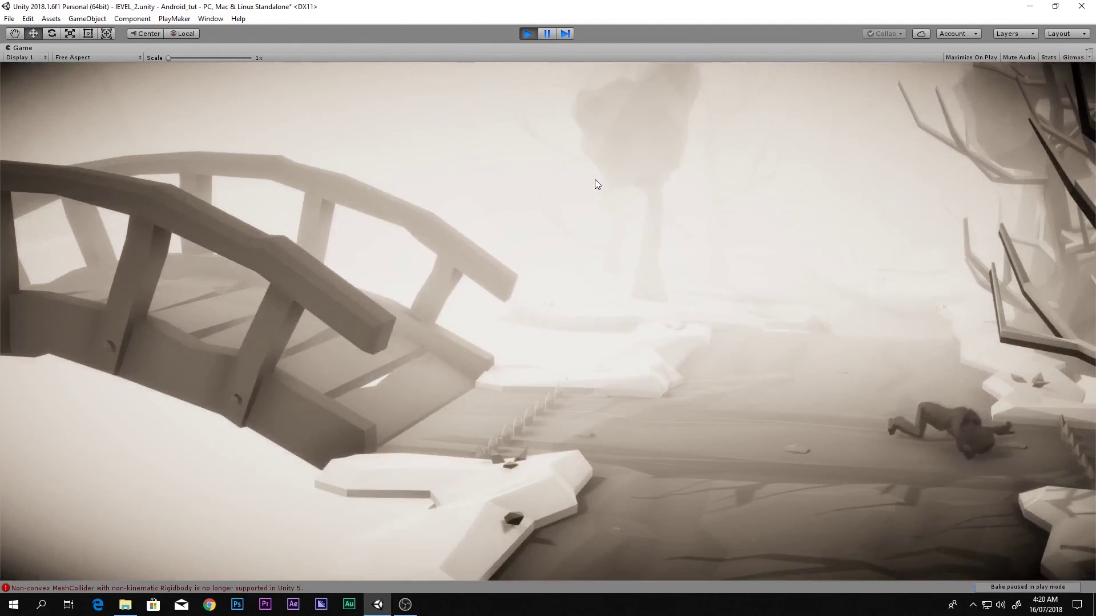
{"action": "left_click", "coordinate": [528, 33]}
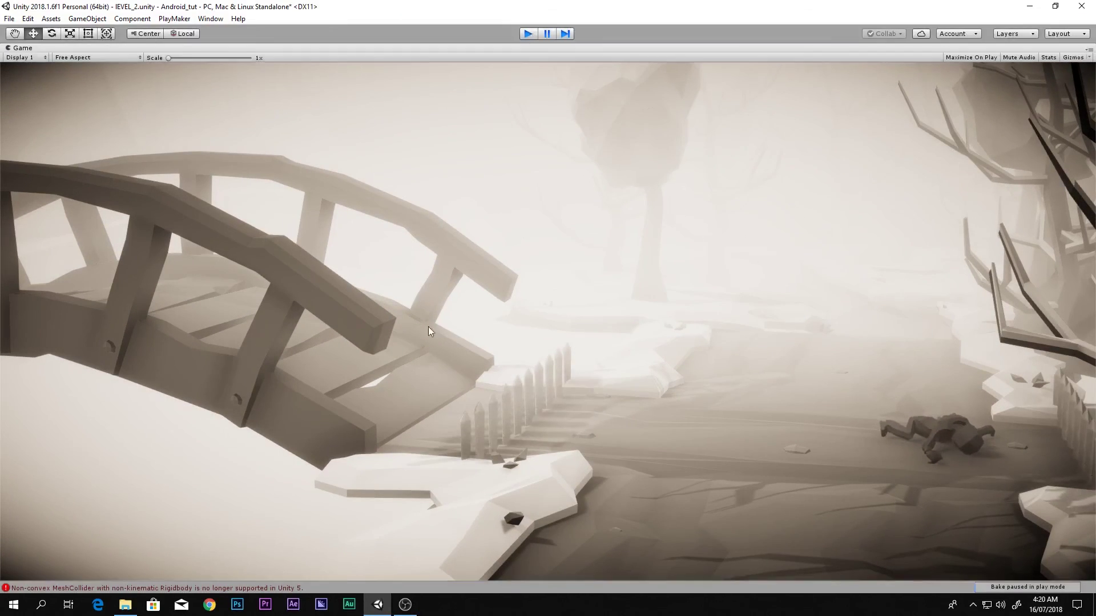